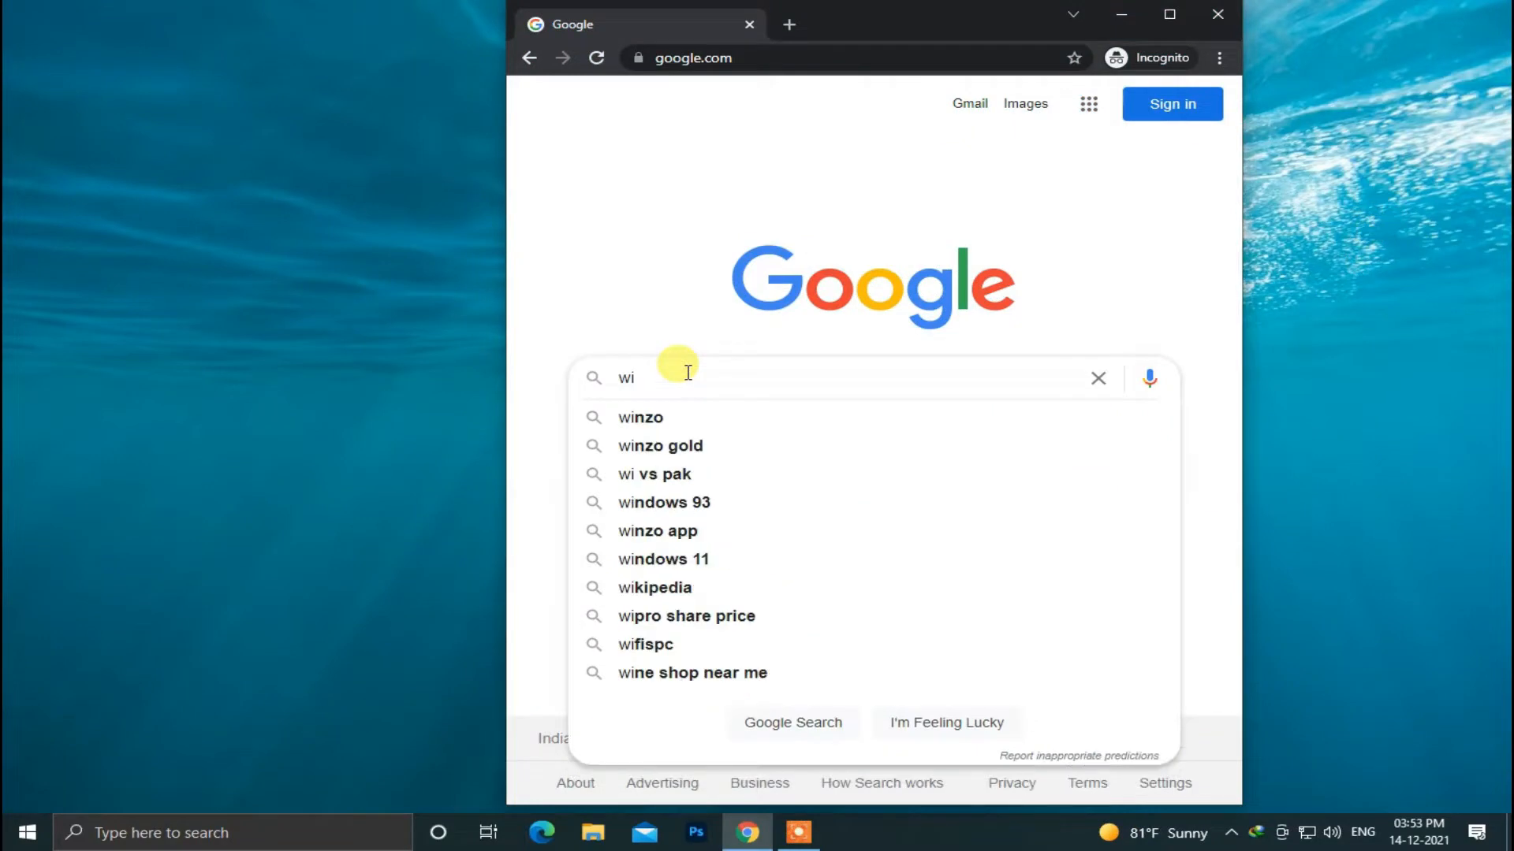
# Step: Search Google for "windows 11 download" and open Microsoft's Download Windows 11 page
pyautogui.write('ndows 11 download')
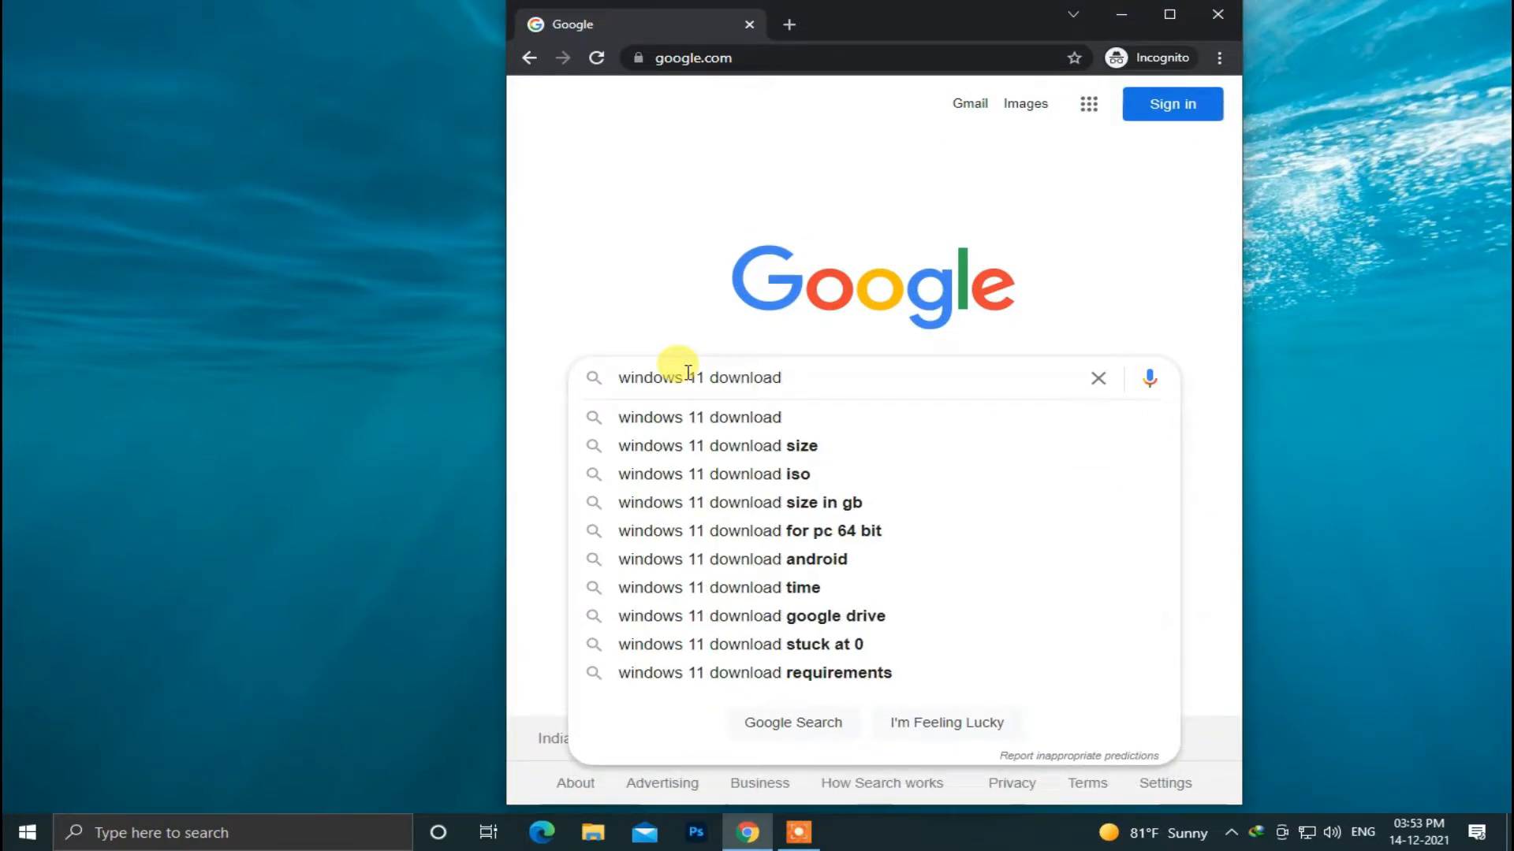
pyautogui.press('Return')
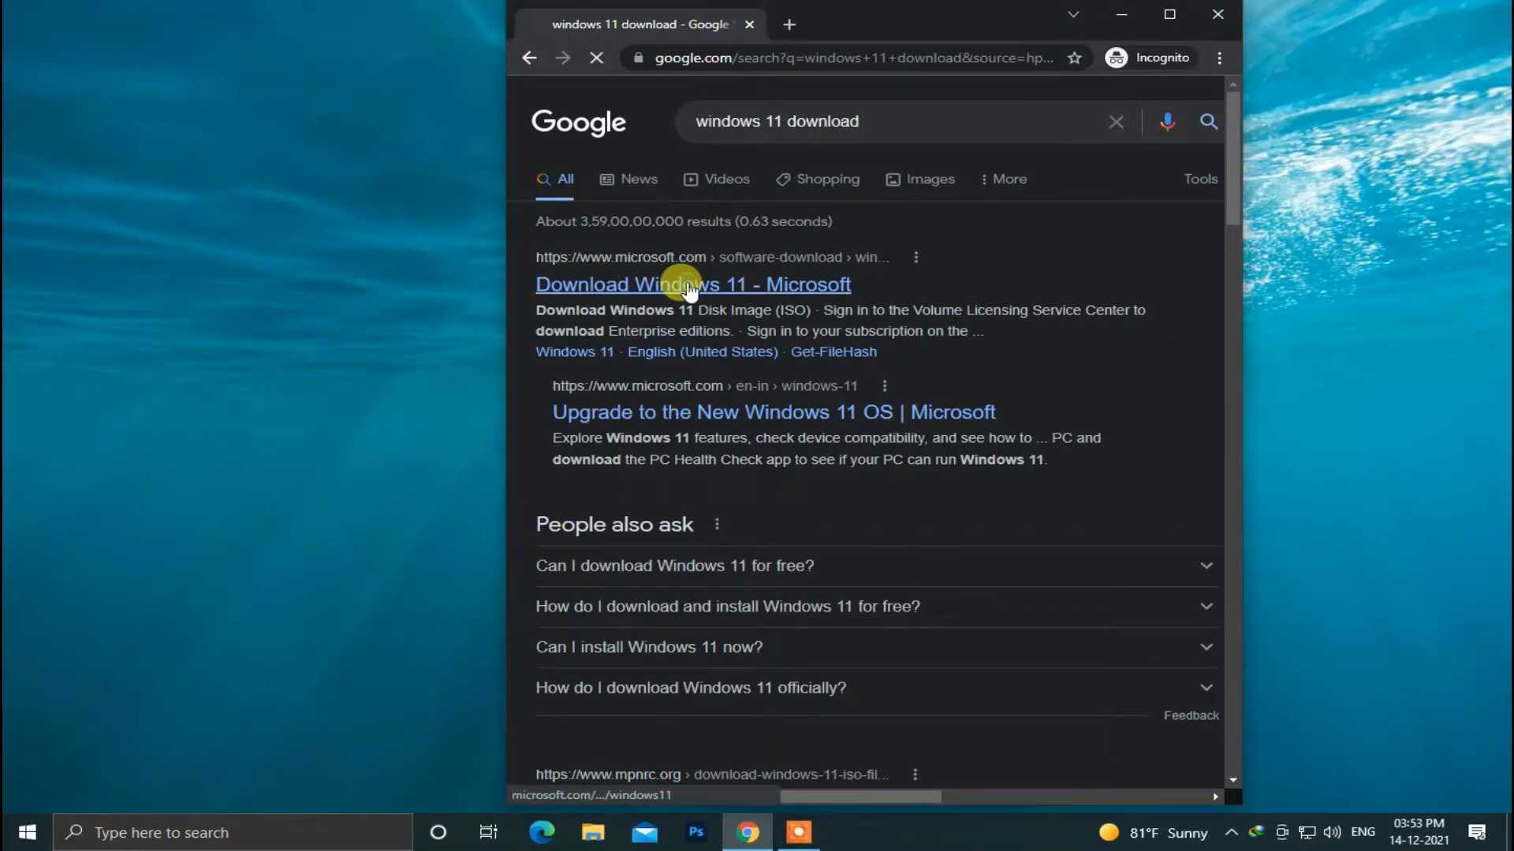
pyautogui.click(689, 288)
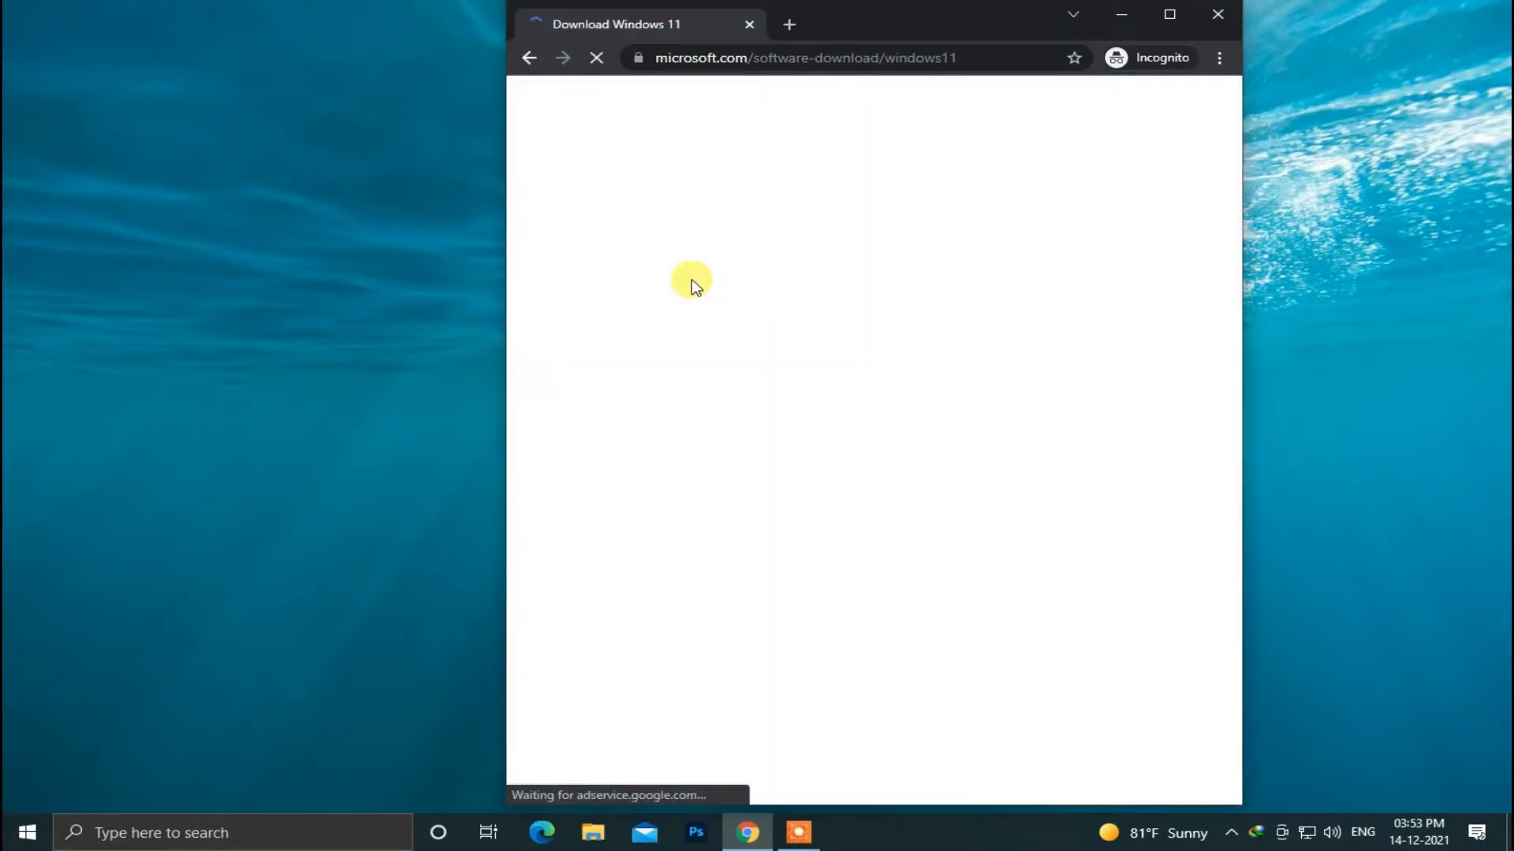
# Step: Choose Windows 11 as the disk image (ISO) to download and submit the selection
pyautogui.scroll(-8, 700, 365)
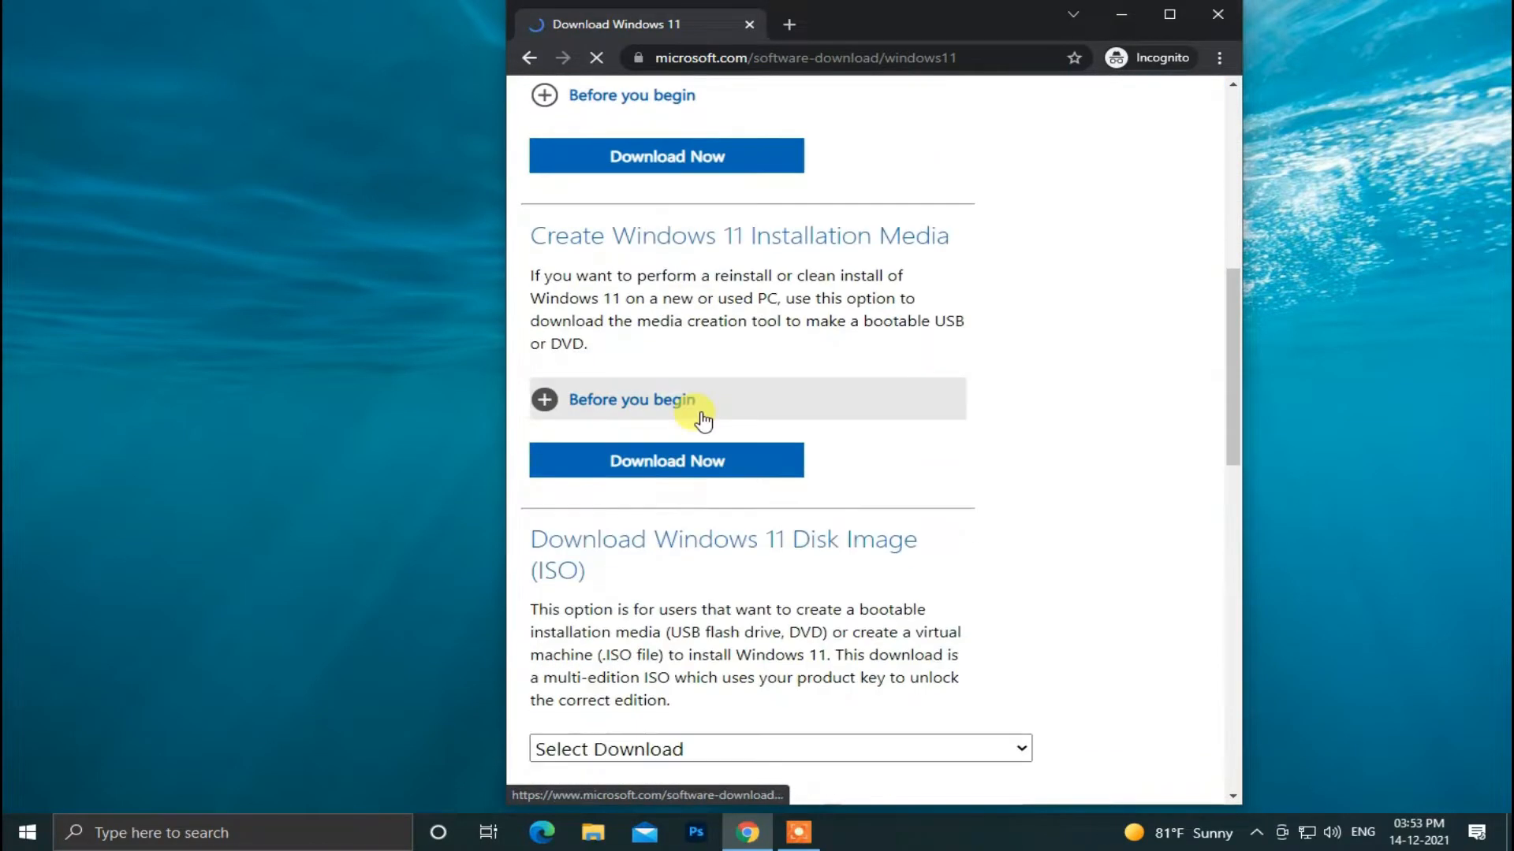
pyautogui.scroll(-4, 703, 420)
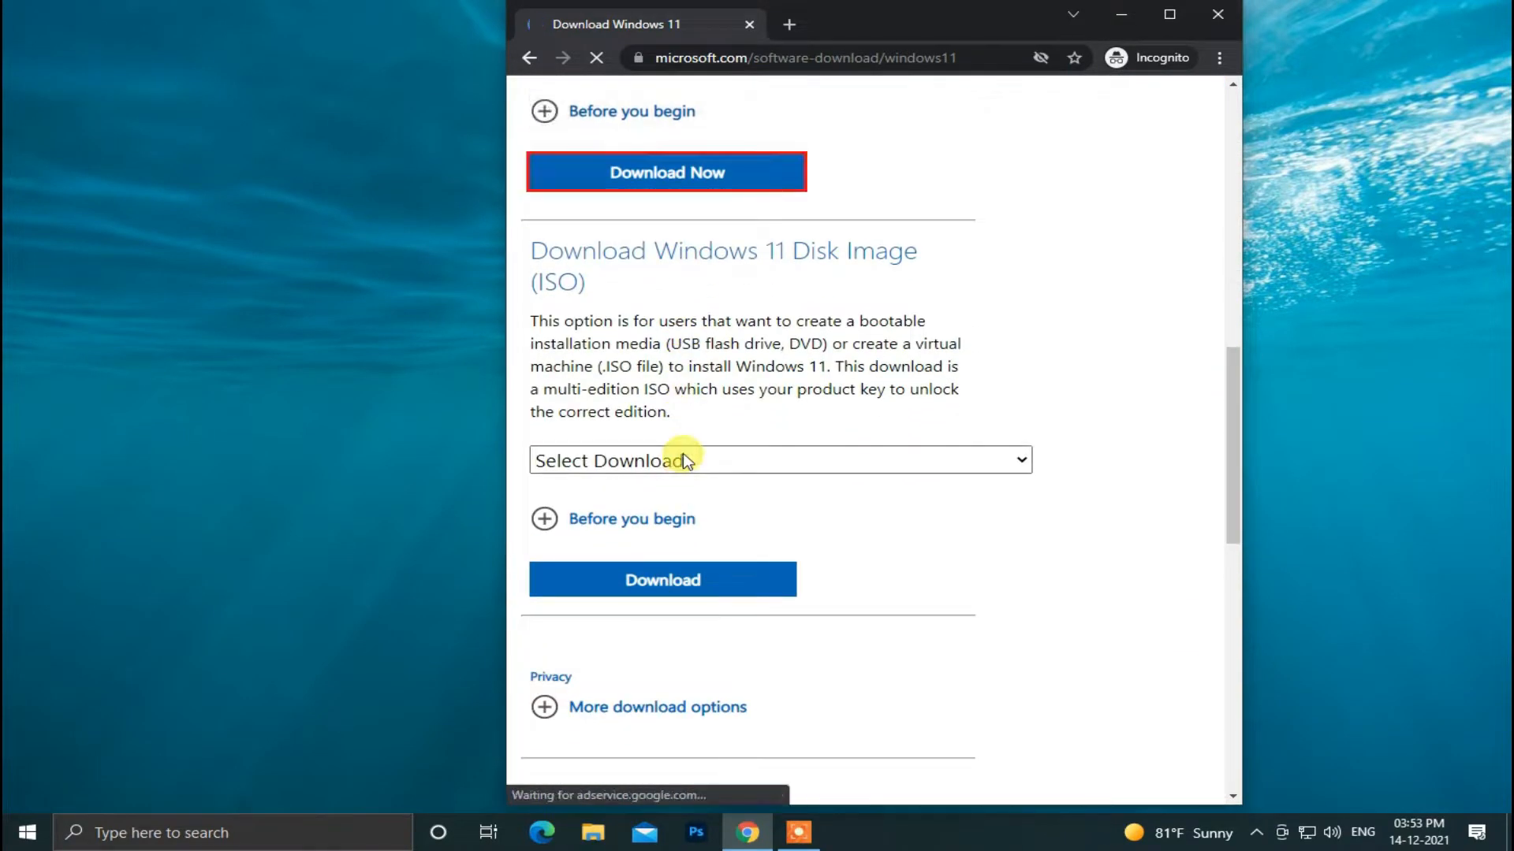
pyautogui.scroll(-2, 684, 455)
pyautogui.click(688, 271)
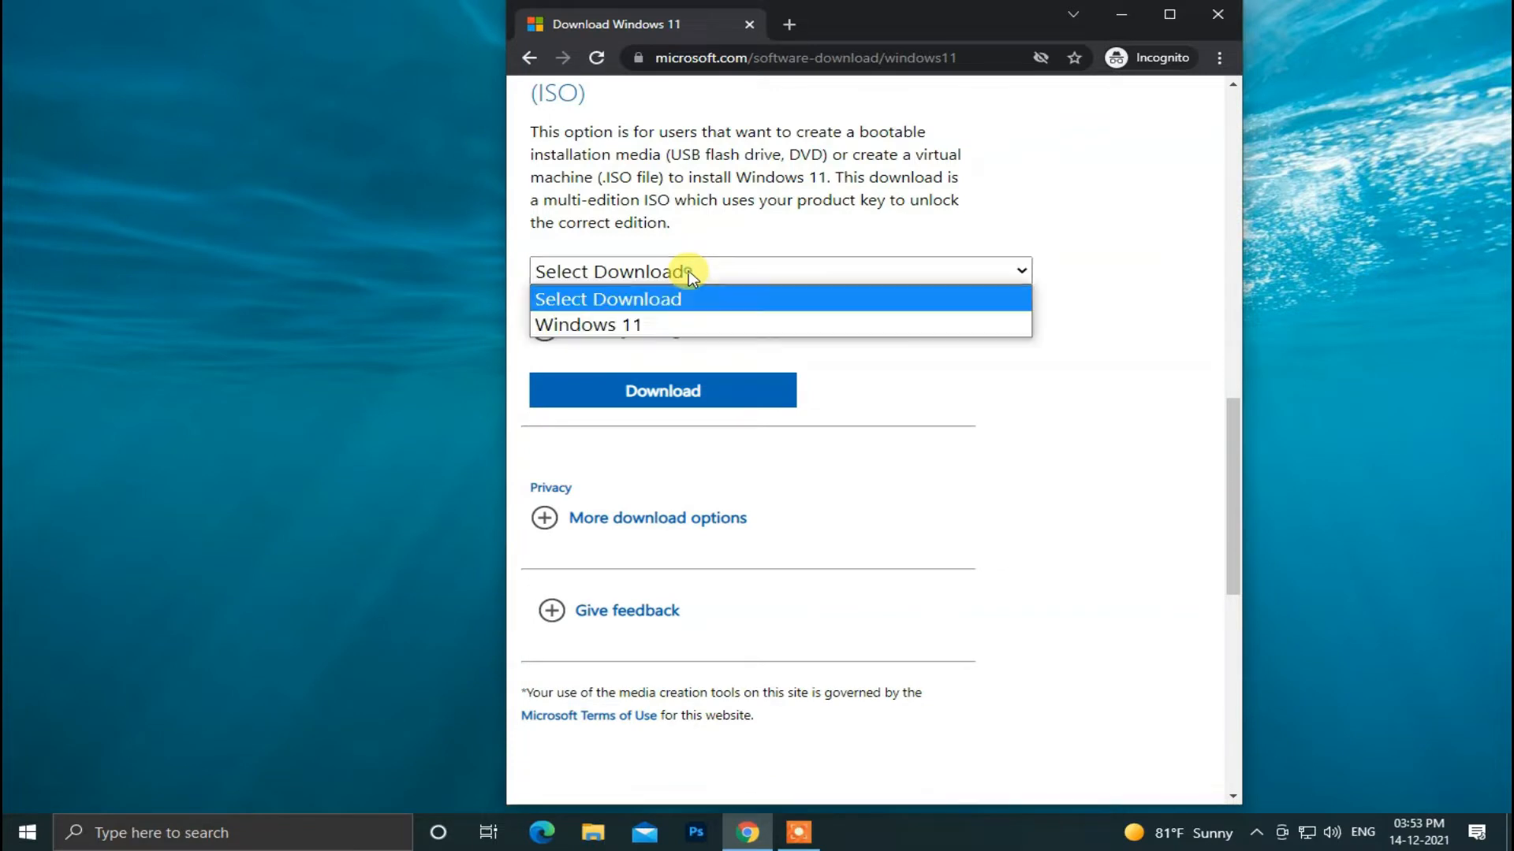
pyautogui.click(623, 325)
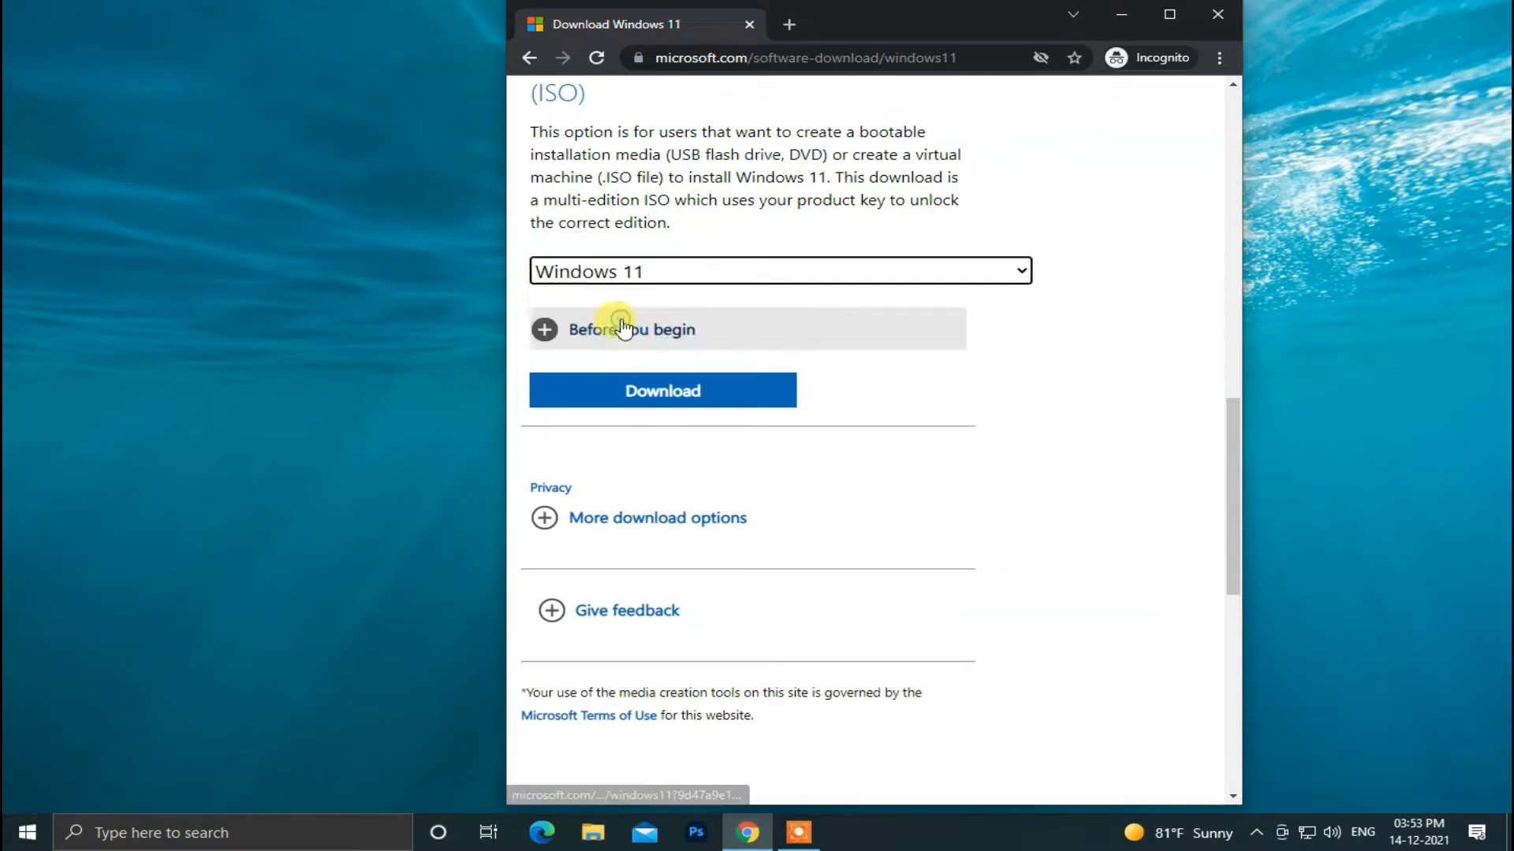
pyautogui.click(636, 391)
# Step: Set the product language to English International and confirm it
pyautogui.scroll(-2, 634, 386)
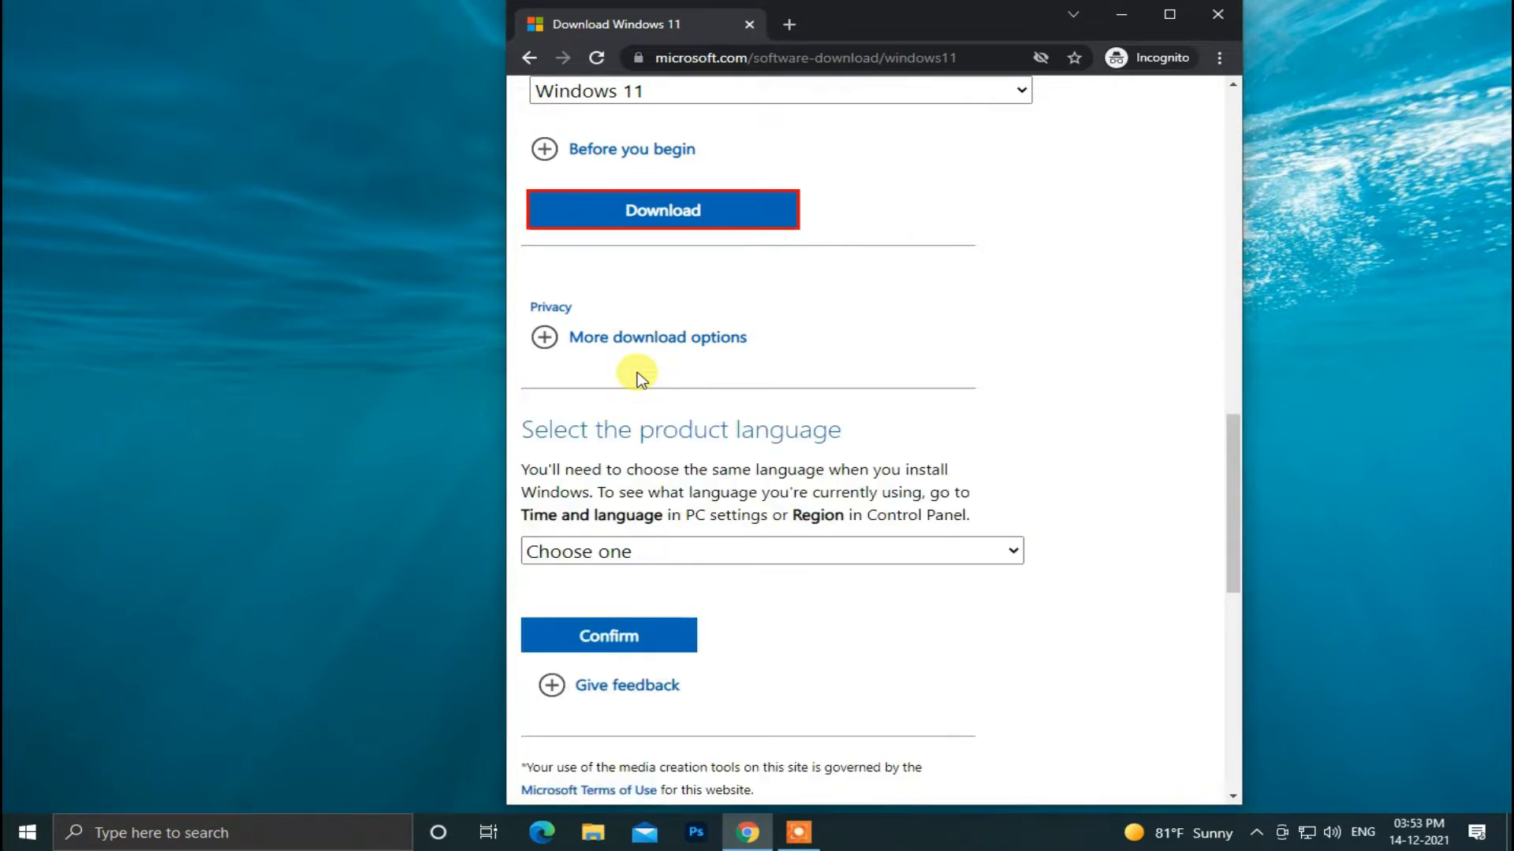
pyautogui.scroll(-3, 635, 377)
pyautogui.click(635, 268)
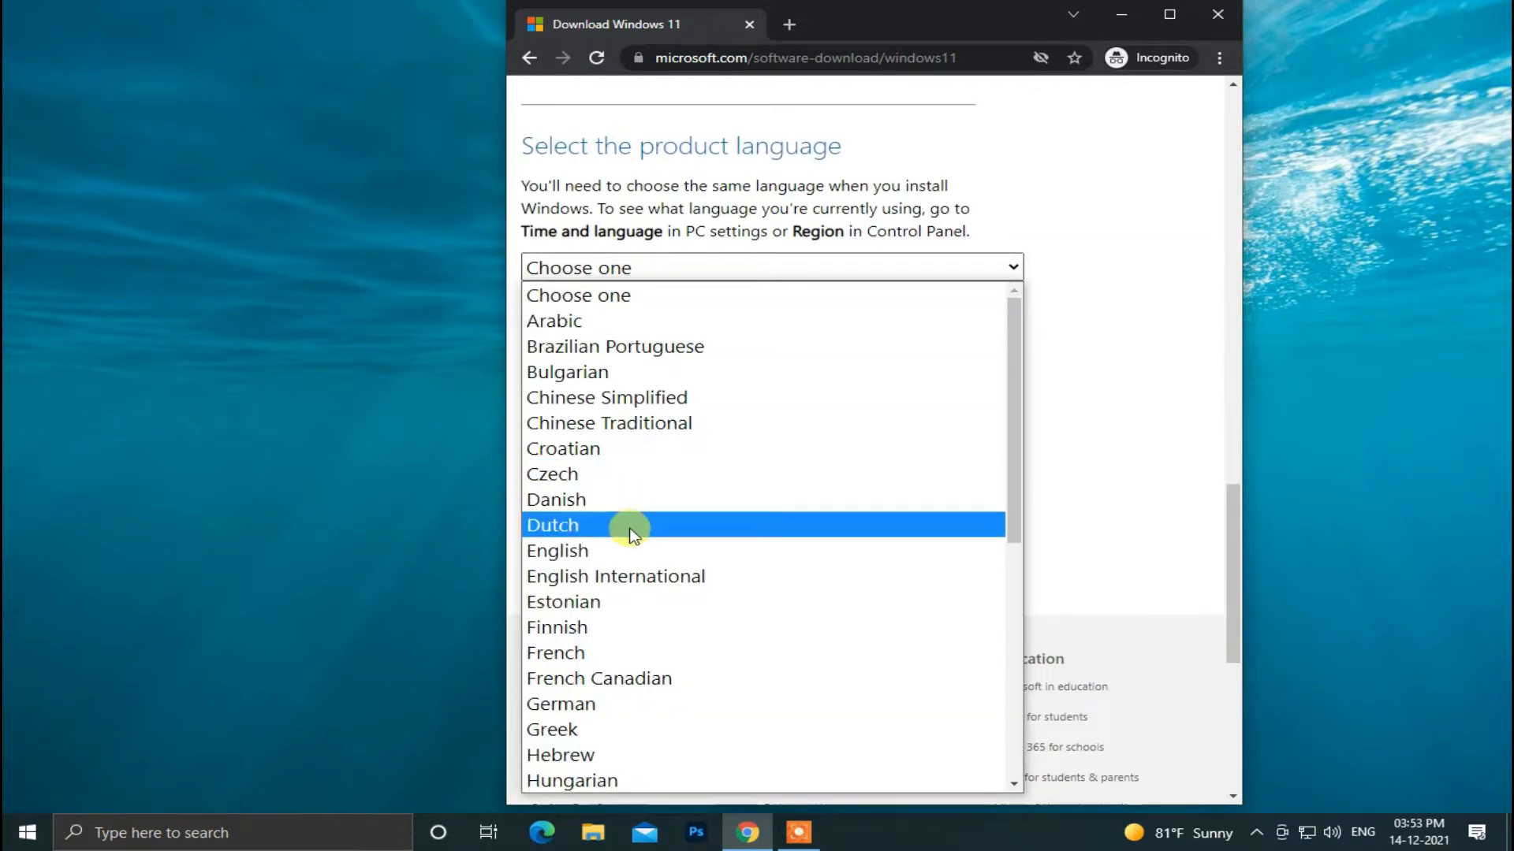
pyautogui.click(607, 575)
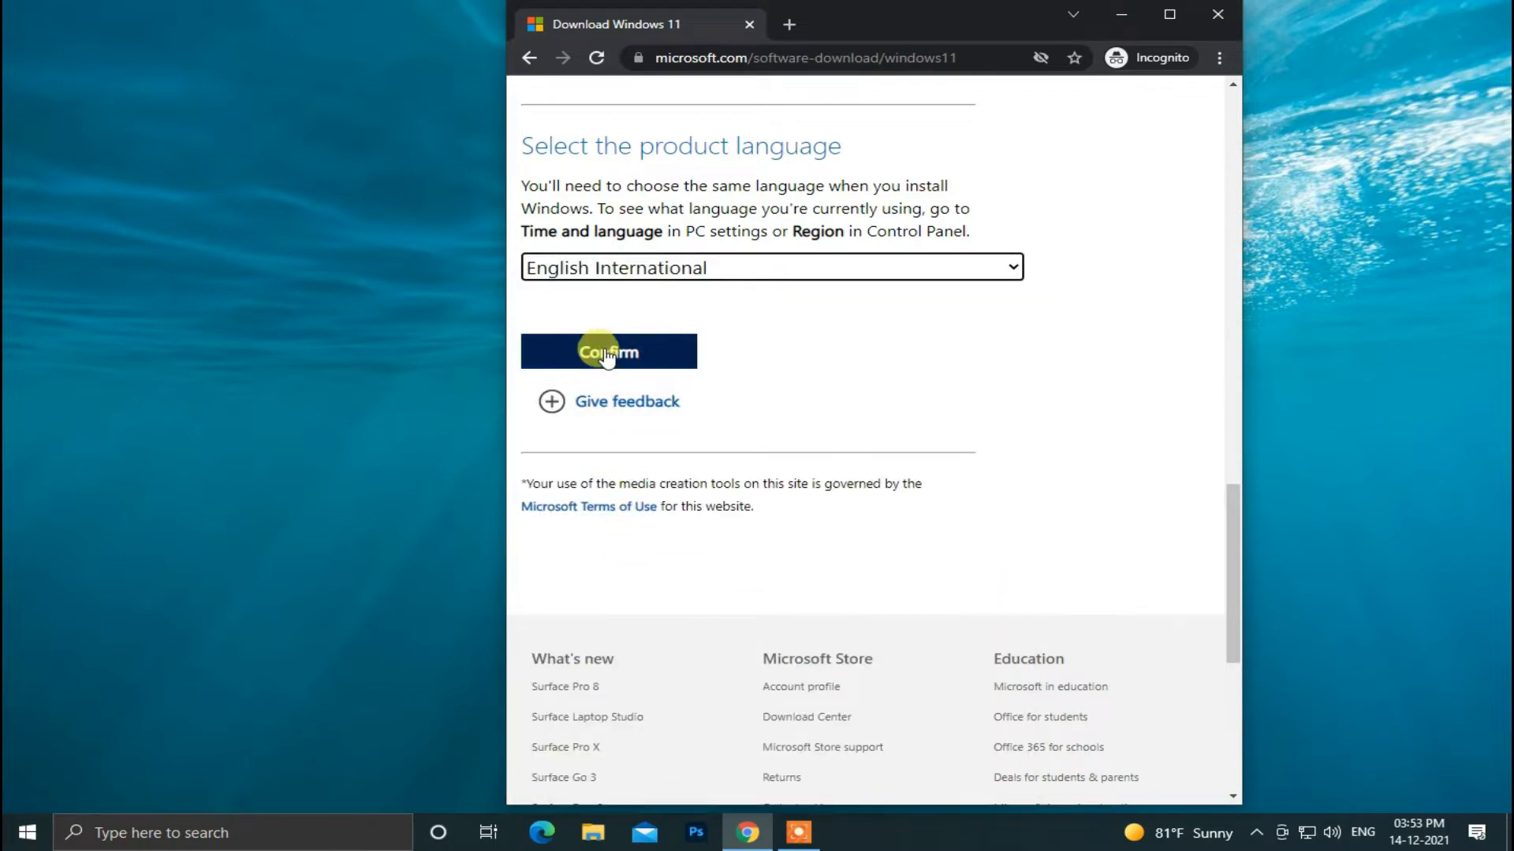
pyautogui.click(655, 354)
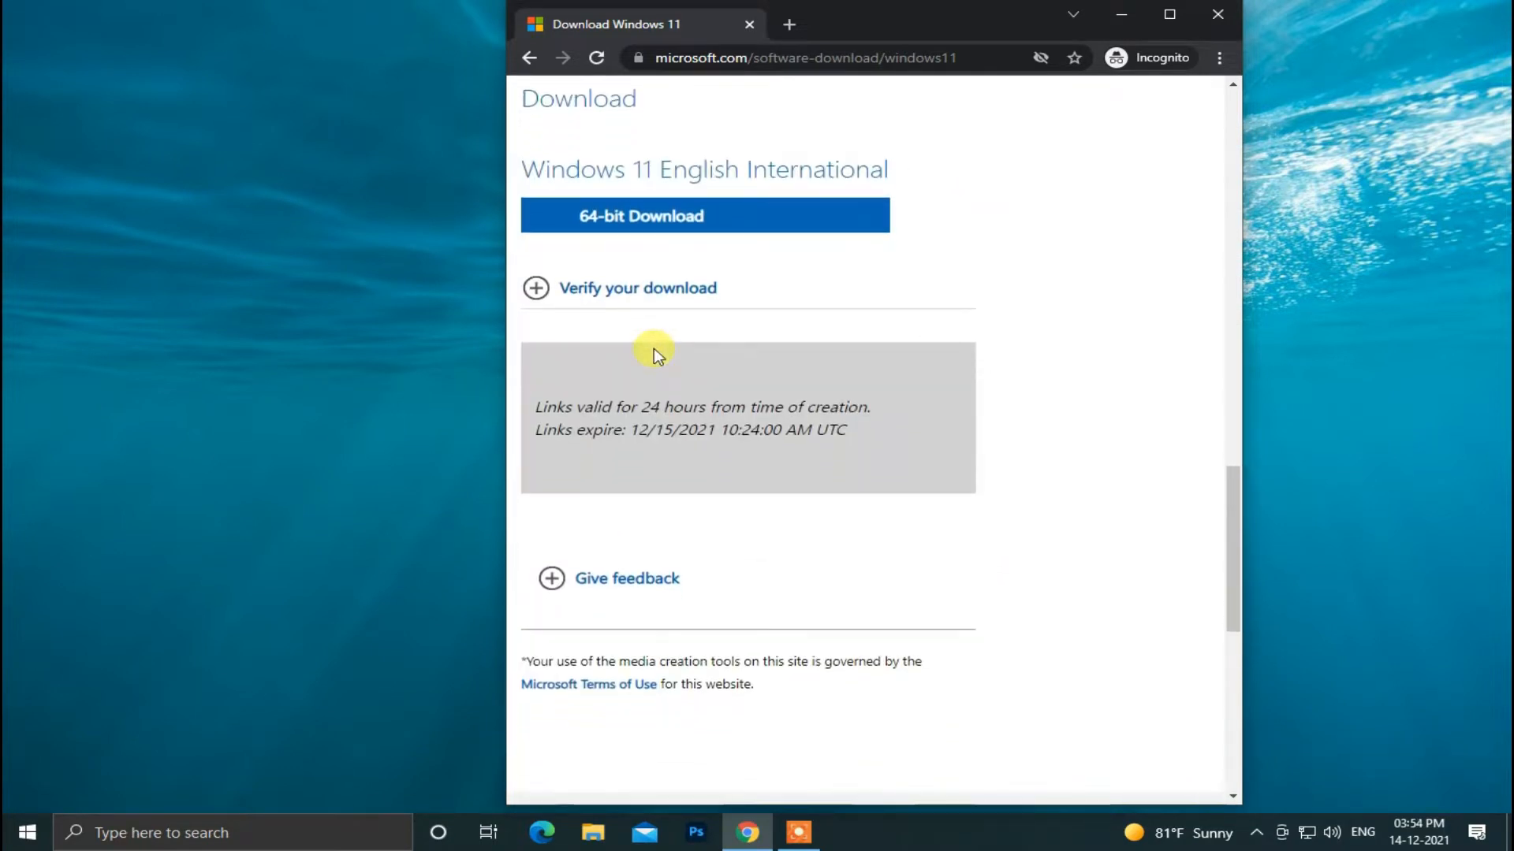
# Step: Start the 64-bit Windows 11 download and pause it from the browser's full downloads list
pyautogui.click(721, 218)
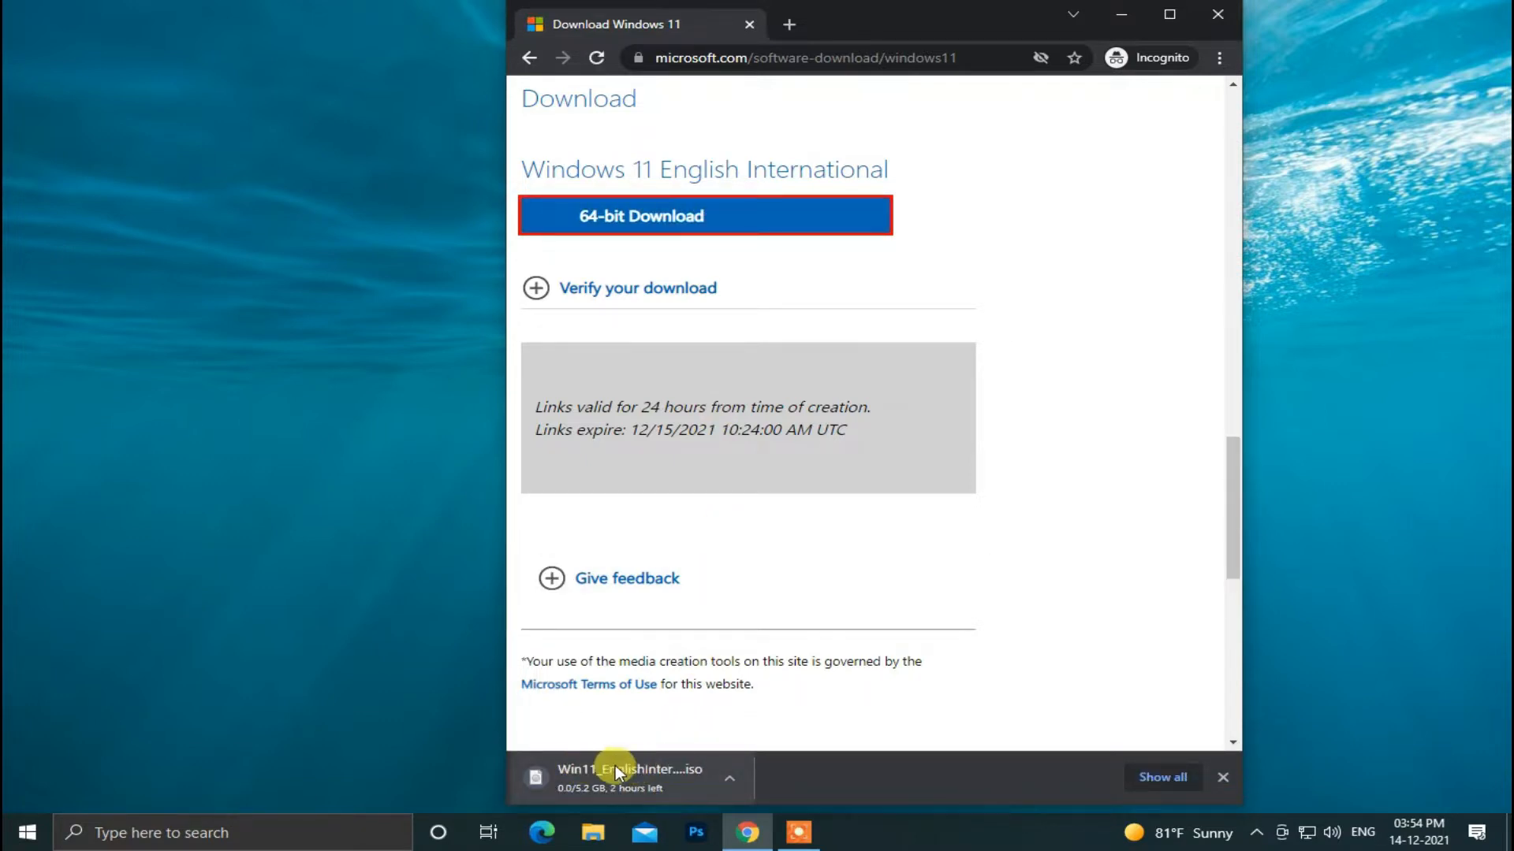
pyautogui.click(1169, 778)
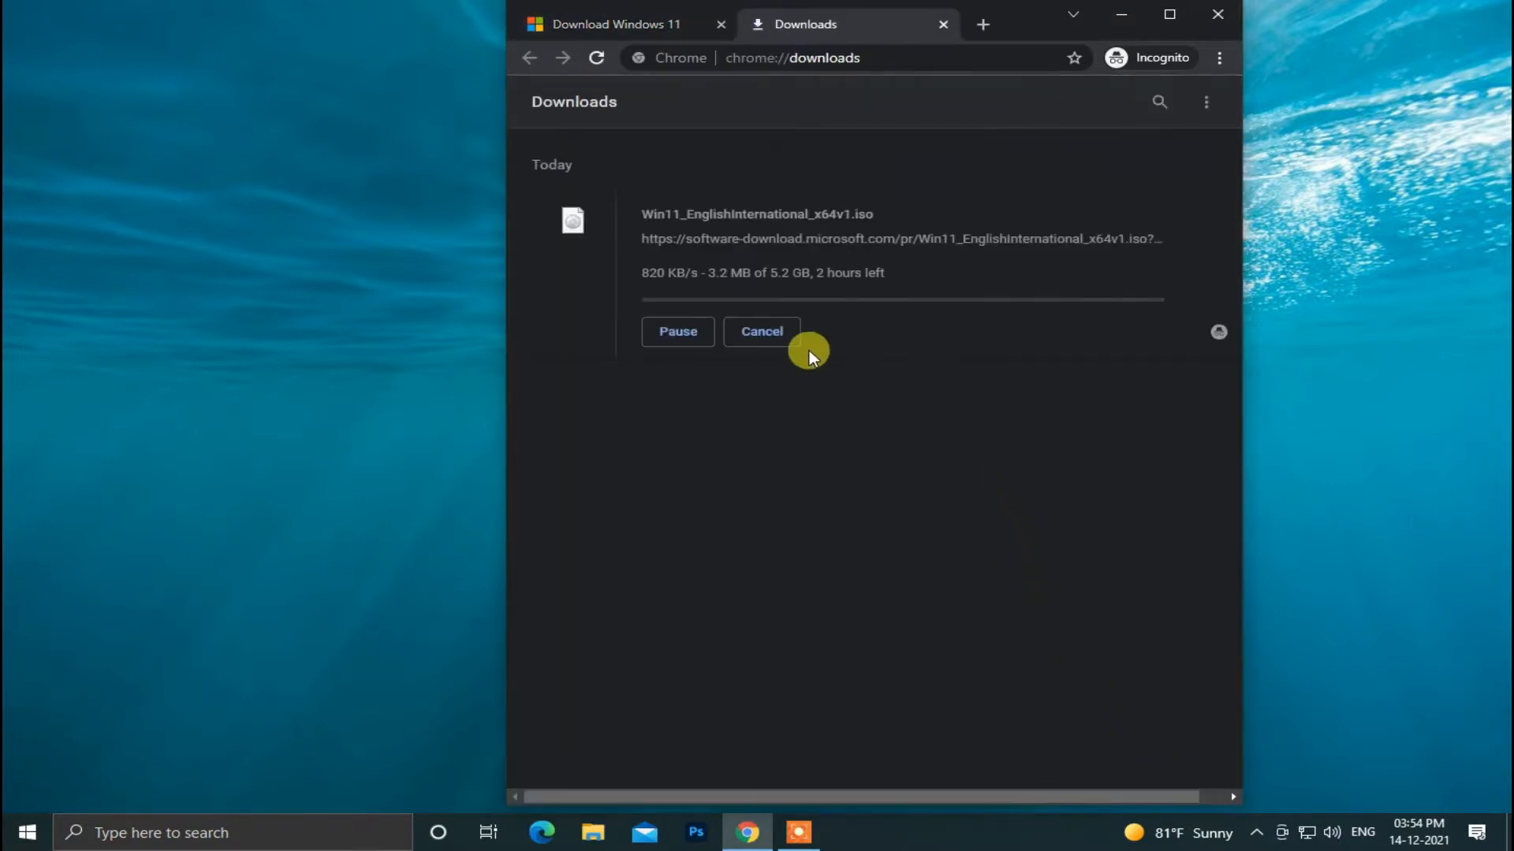
pyautogui.click(676, 330)
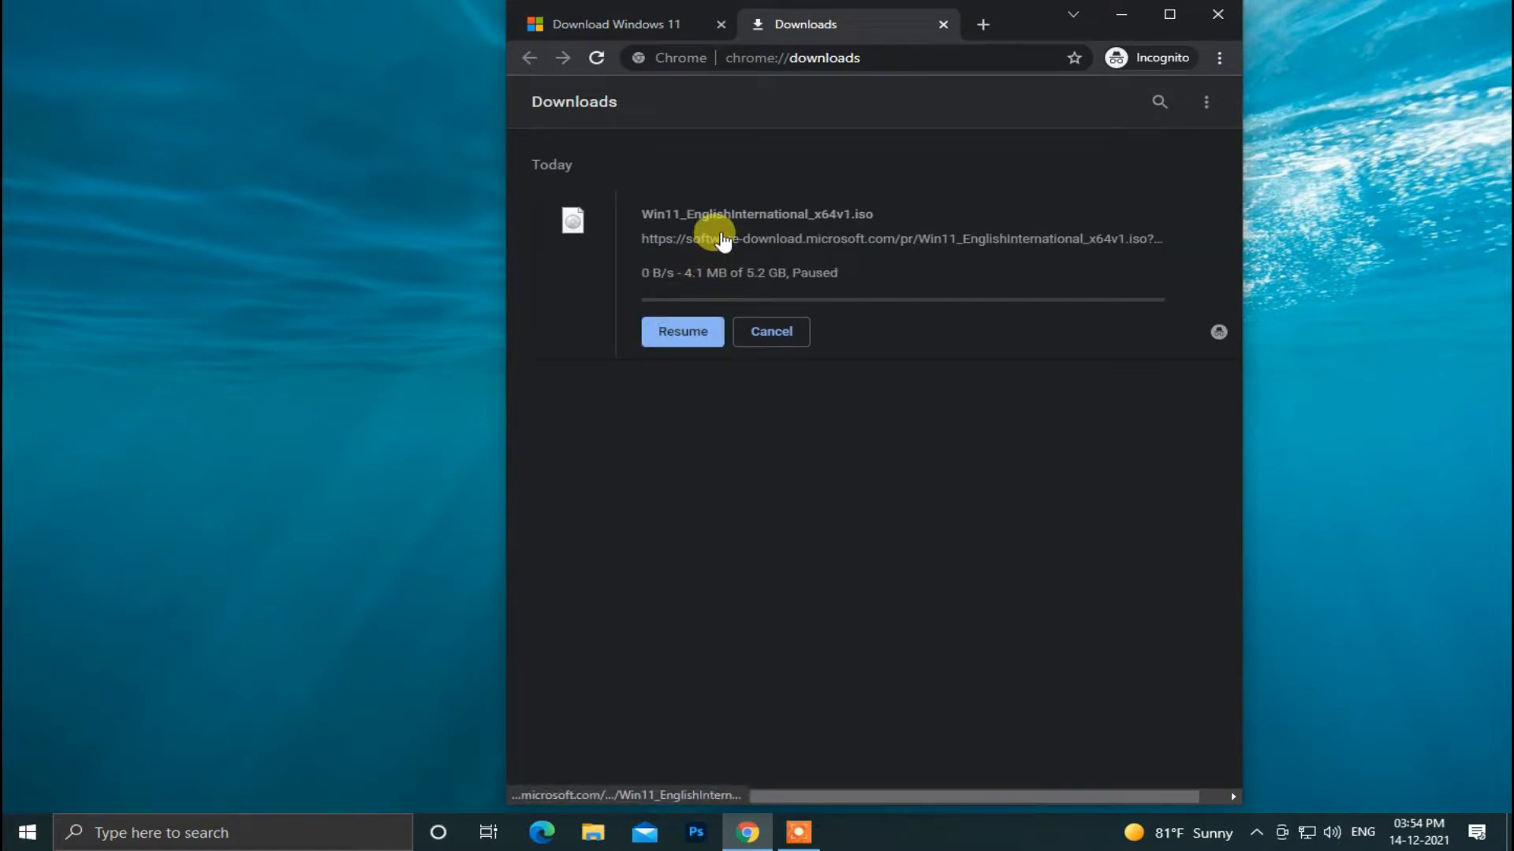
# Step: Copy the paused ISO's link address and start downloading it with Internet Download Manager as Win11_EnglishInternational_x64v1.iso in Downloads
pyautogui.rightClick(722, 240)
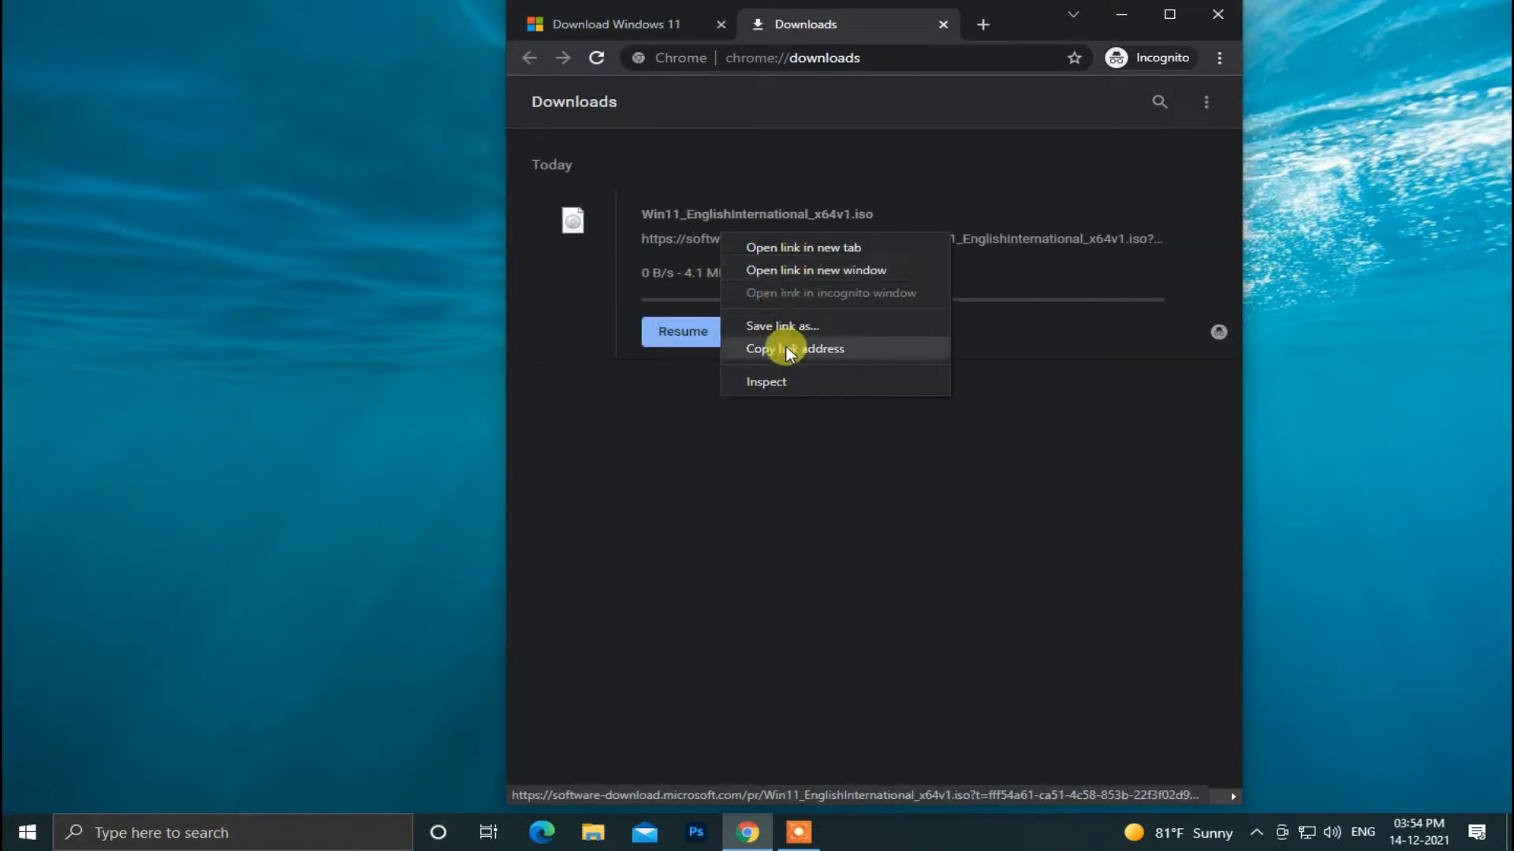
pyautogui.click(808, 348)
pyautogui.click(10, 837)
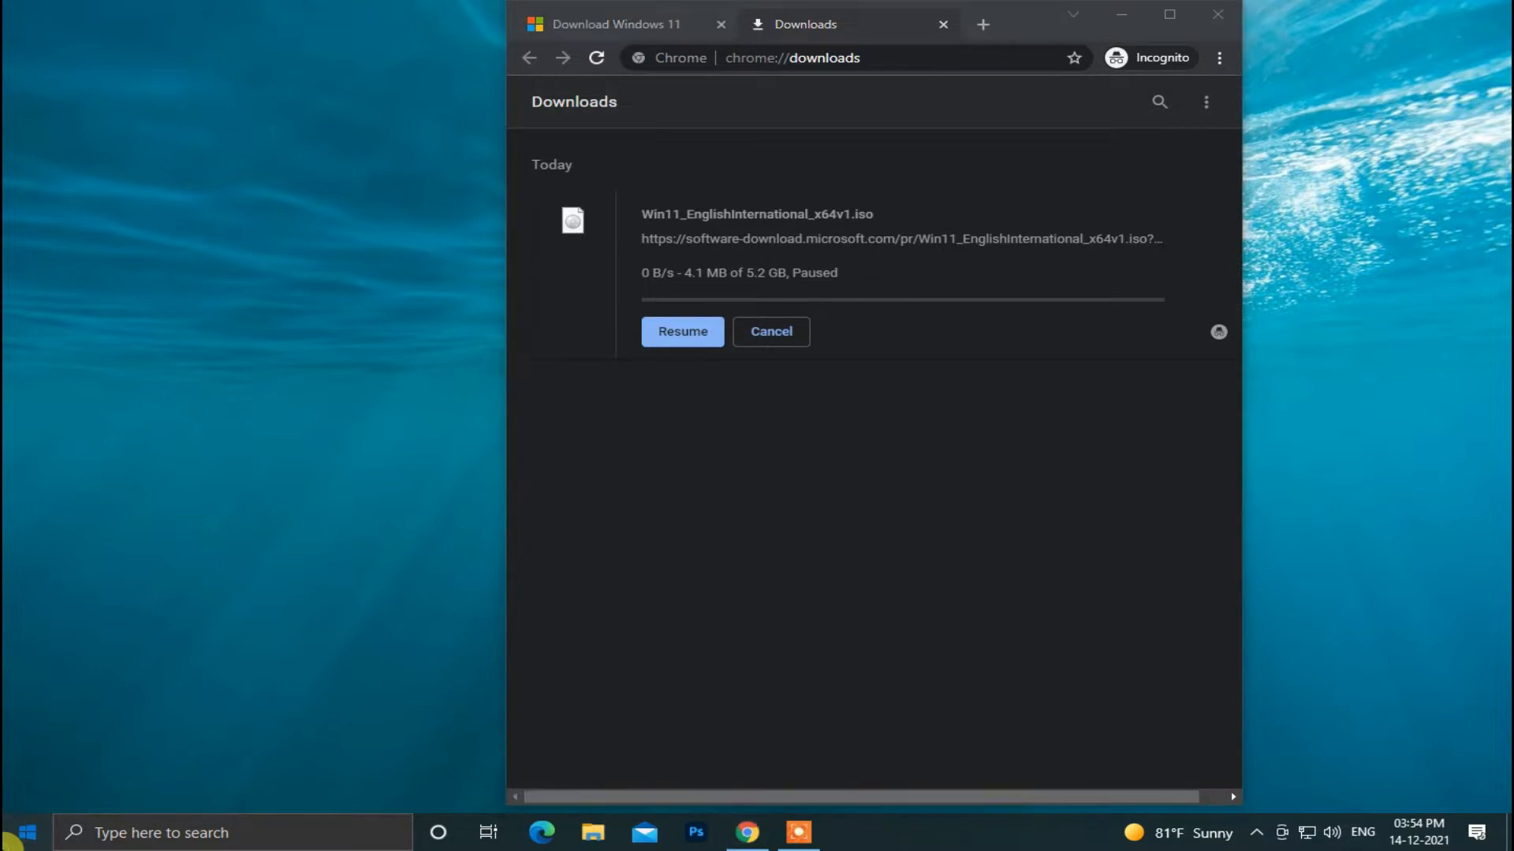
pyautogui.click(210, 261)
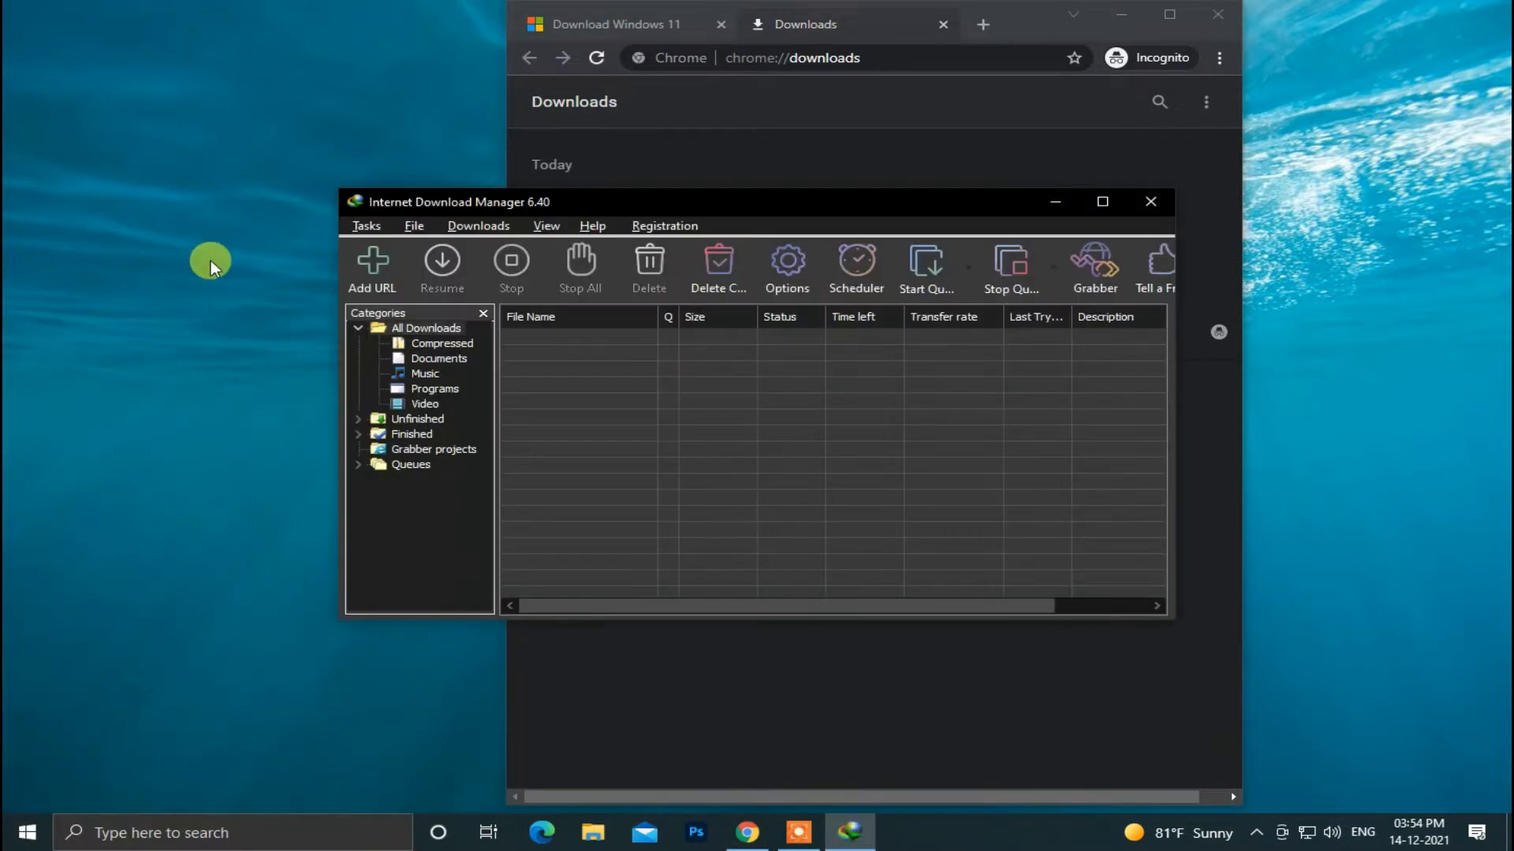
pyautogui.click(372, 264)
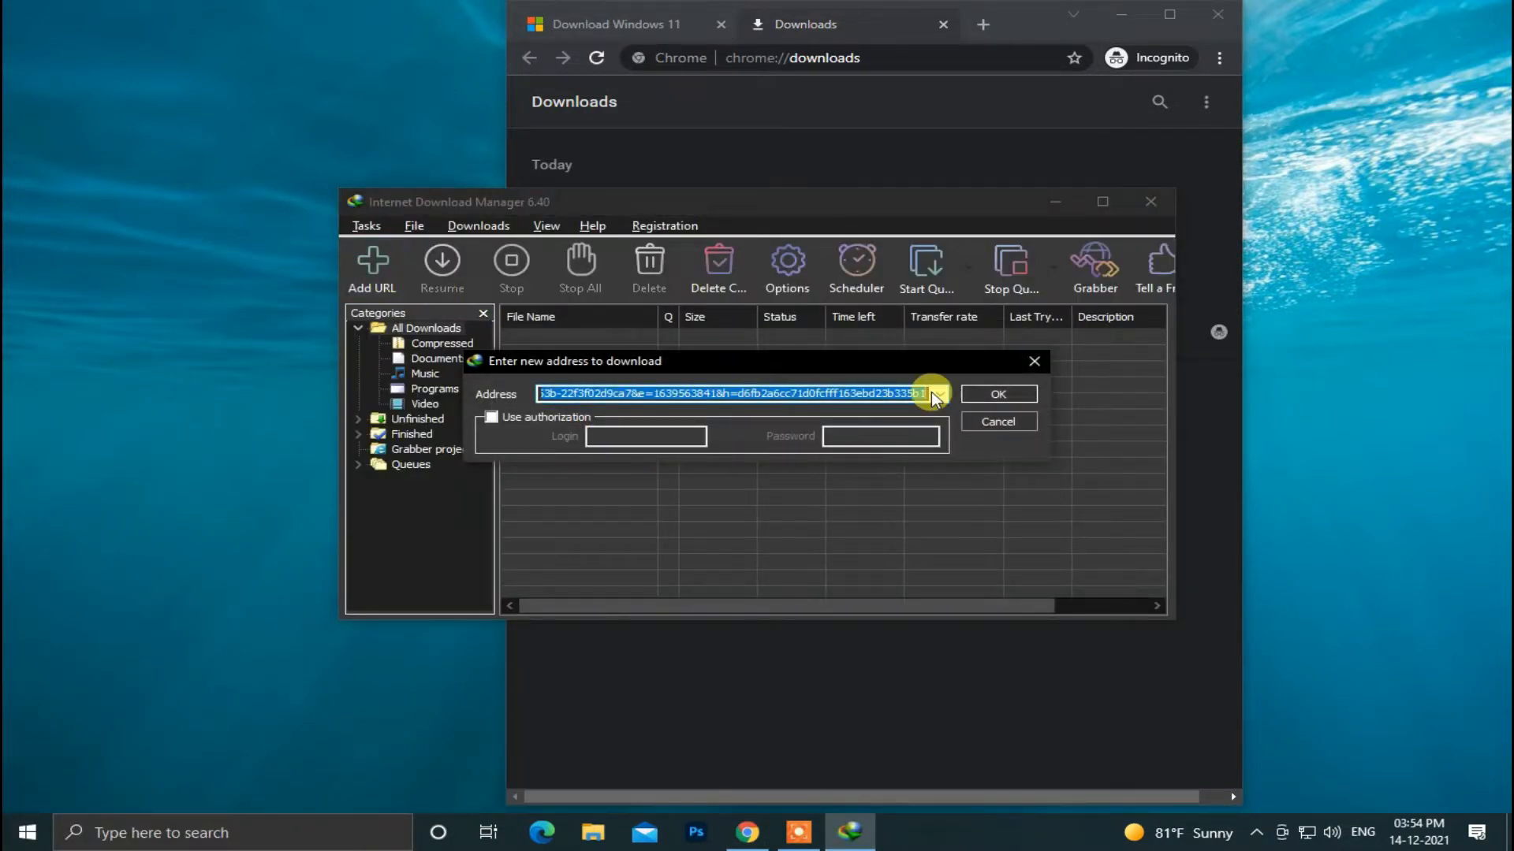
pyautogui.click(998, 393)
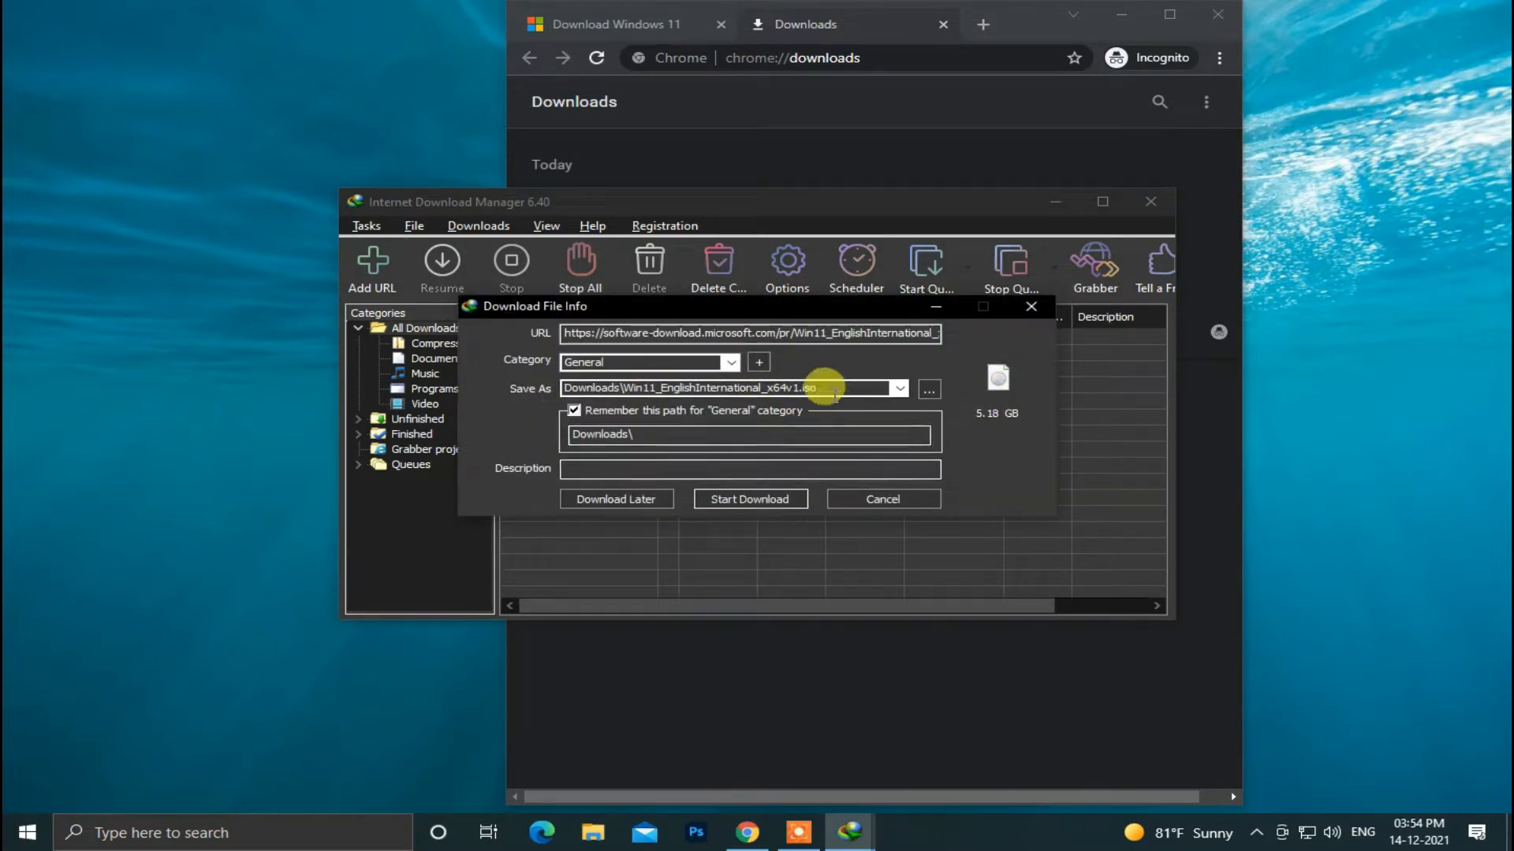
pyautogui.click(749, 499)
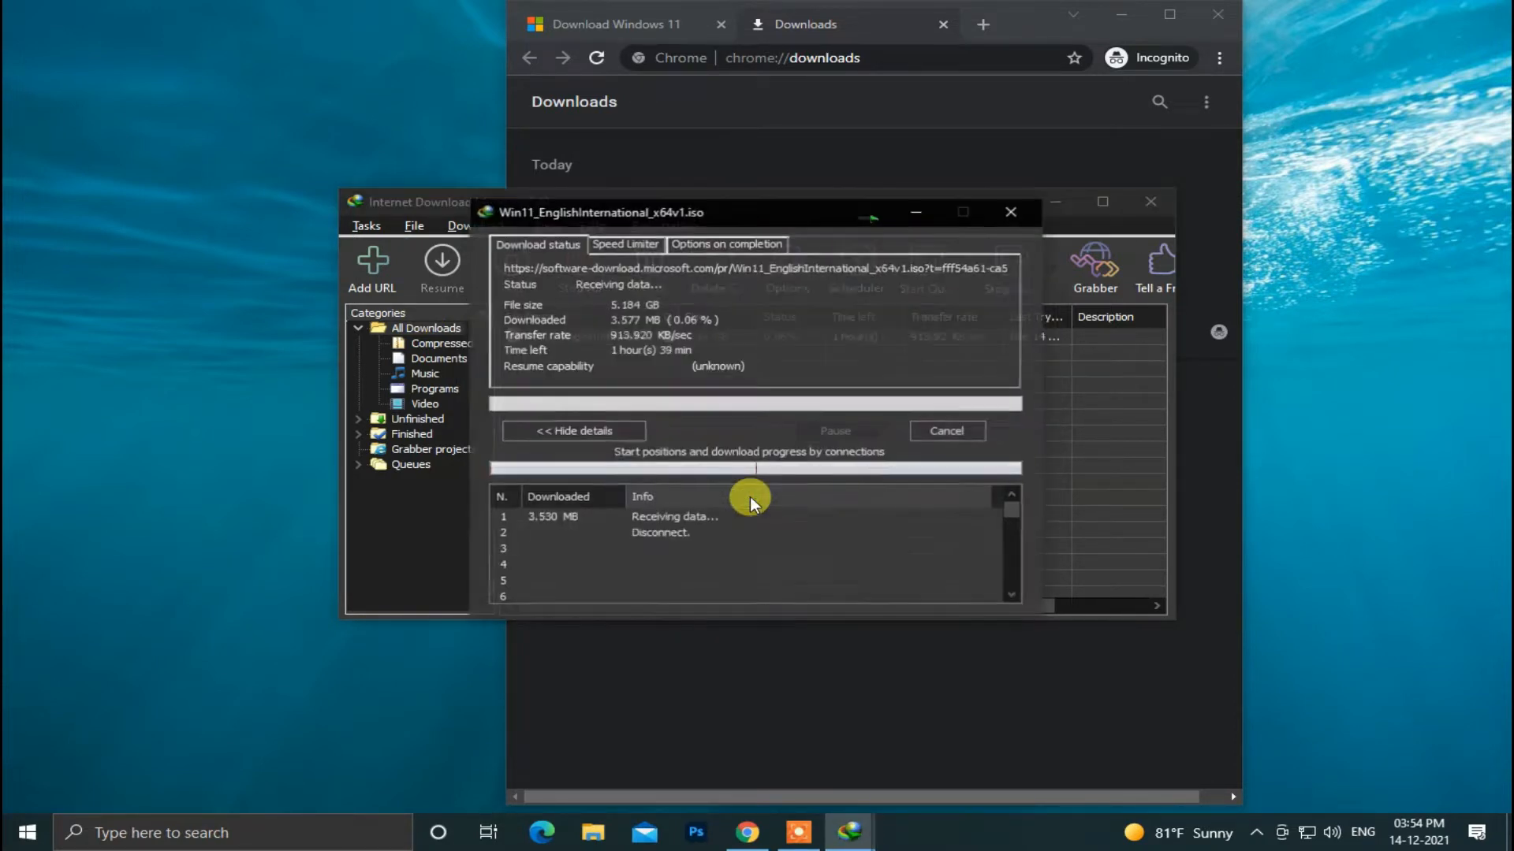
# Step: Close the main Internet Download Manager window and exit Chrome despite its paused download, keeping the ISO's progress window open
pyautogui.click(1151, 202)
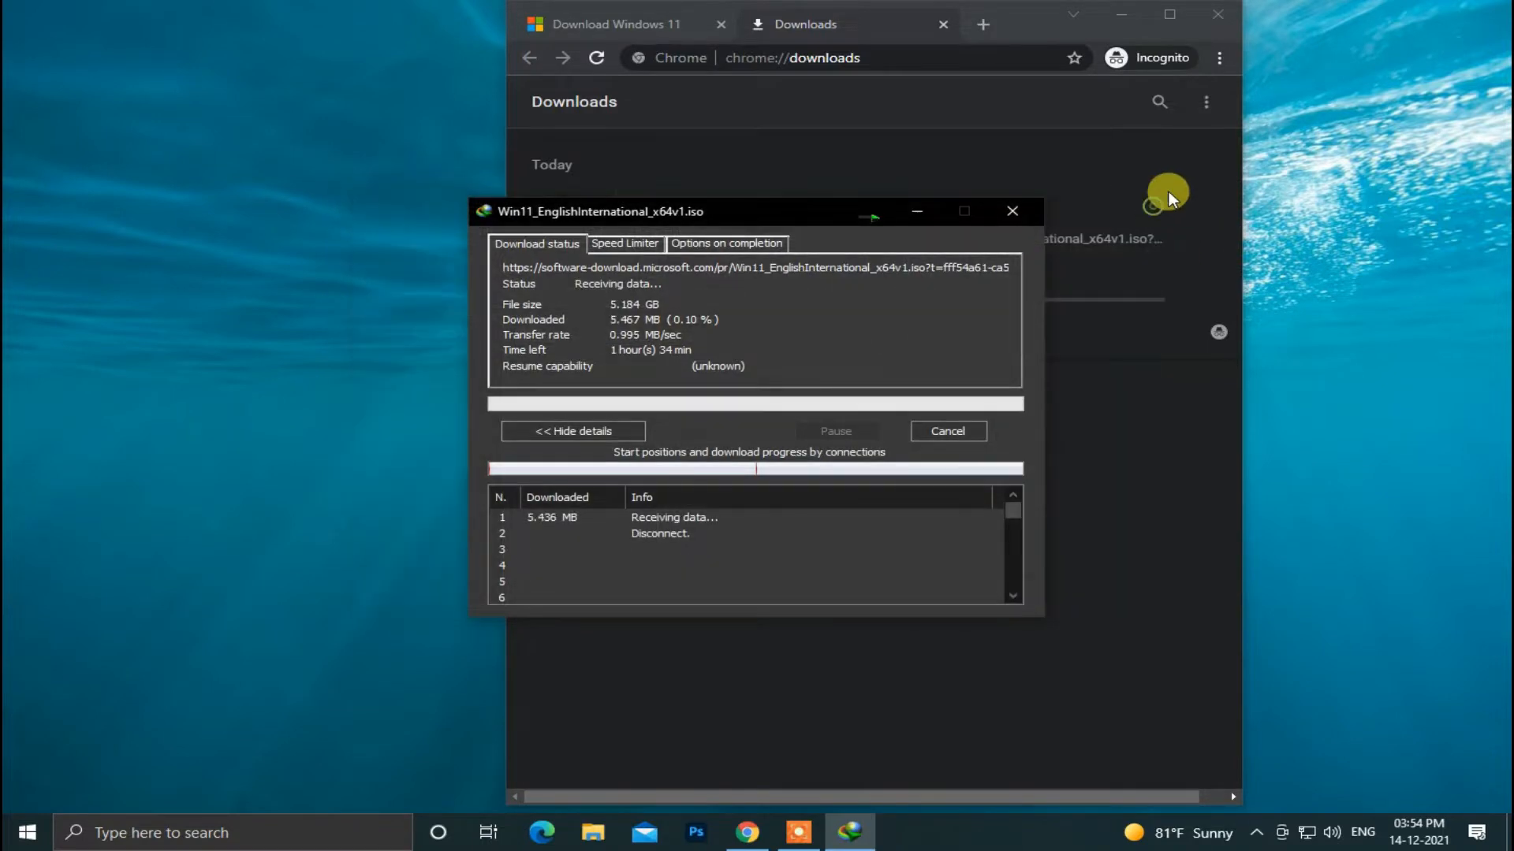
pyautogui.click(1206, 16)
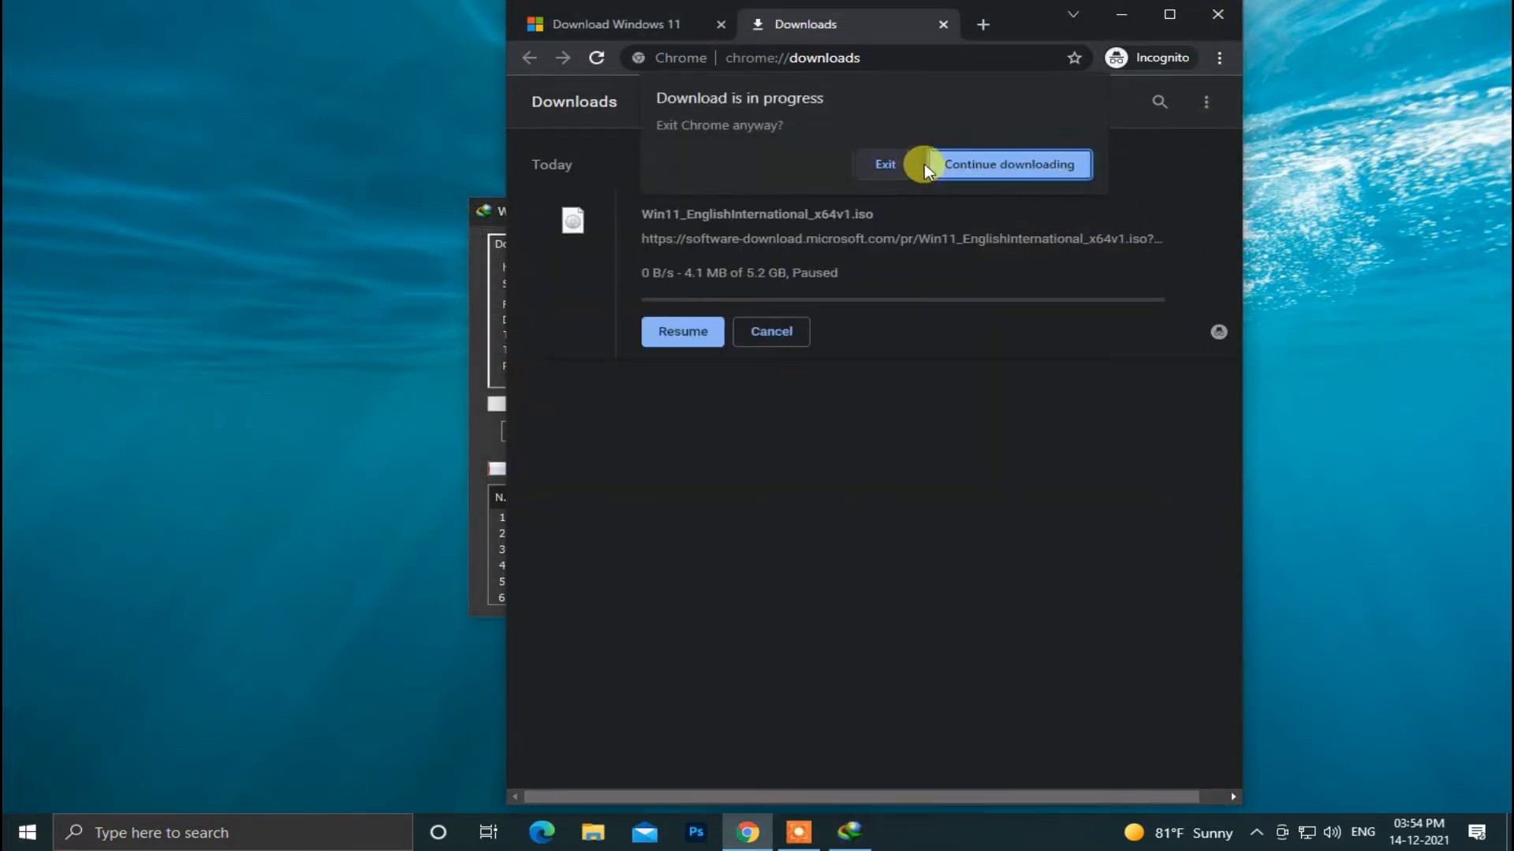
pyautogui.click(901, 164)
pyautogui.moveTo(789, 216); pyautogui.dragTo(771, 109)
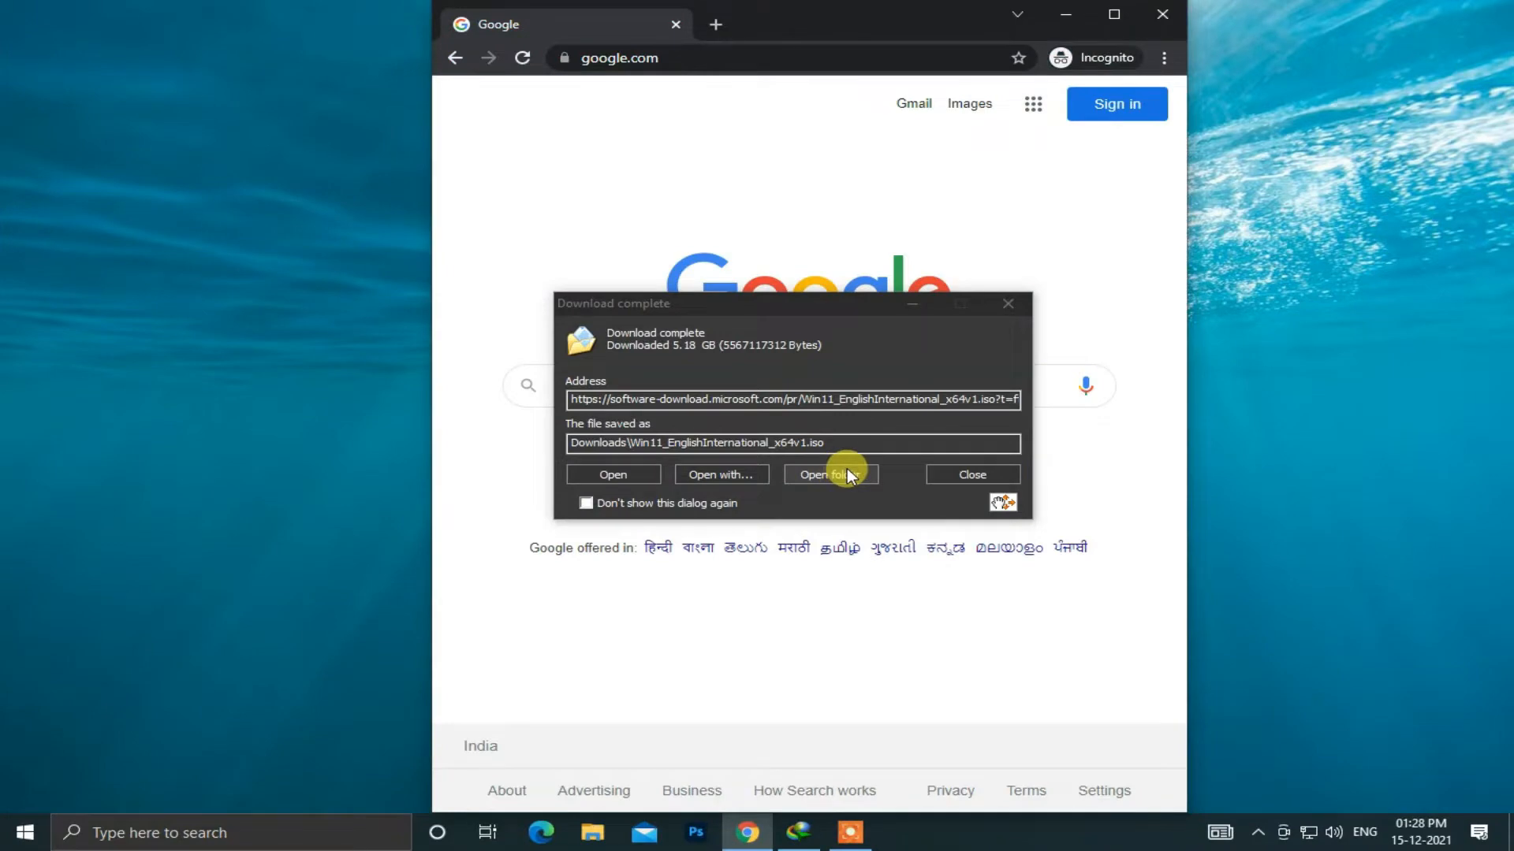
# Step: Open the folder containing the downloaded Windows 11 ISO, then restore the folder window to a smaller size and minimize it
pyautogui.click(845, 472)
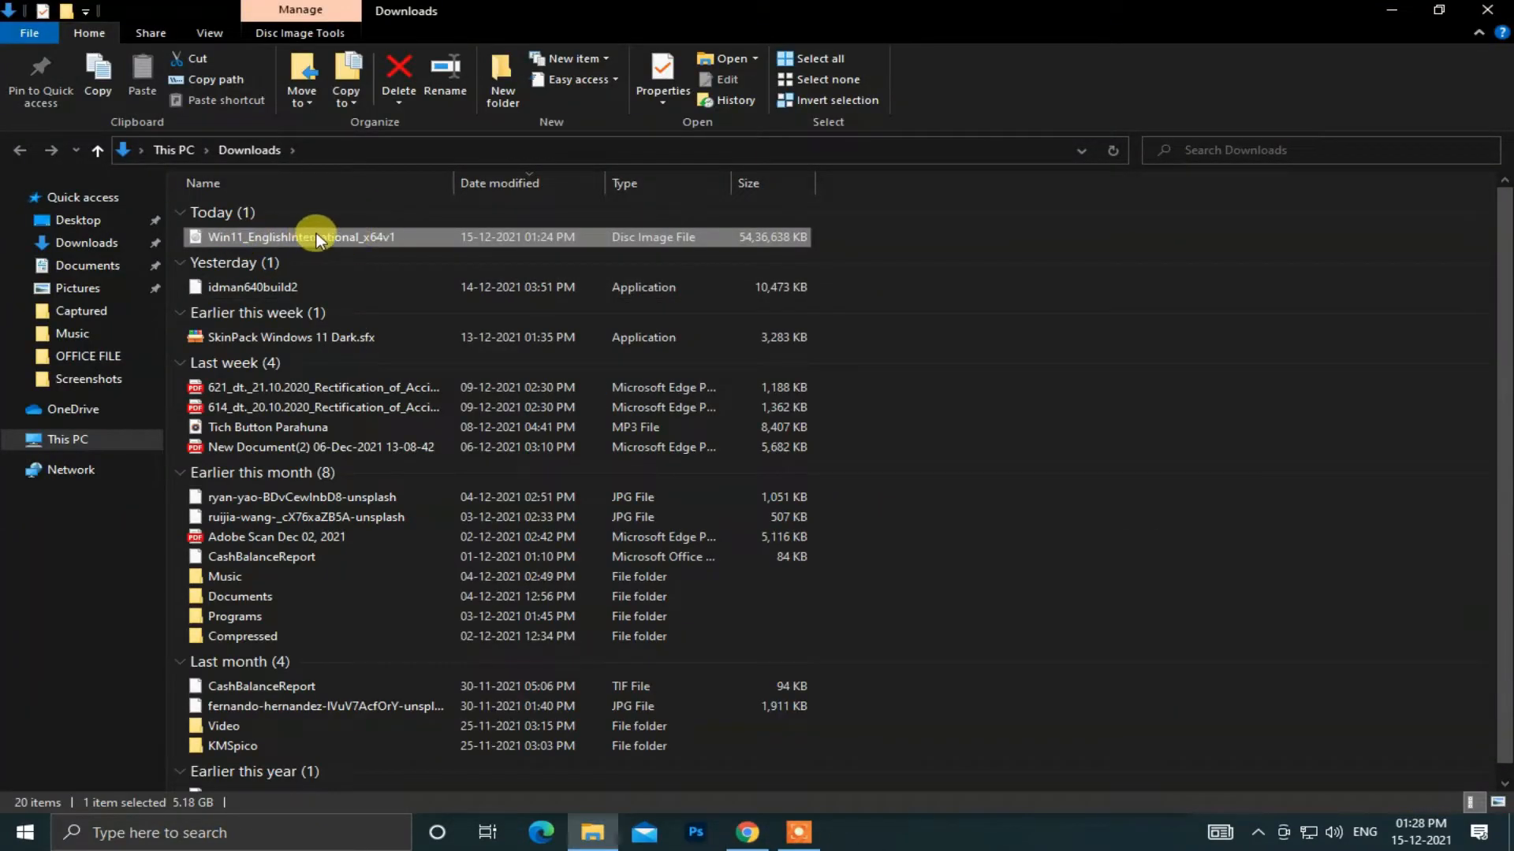
pyautogui.moveTo(862, 20); pyautogui.dragTo(616, 155)
pyautogui.click(1128, 160)
# Step: Search Google for "refuse download" and open the official Rufus site, rufus.ie
pyautogui.click(796, 383)
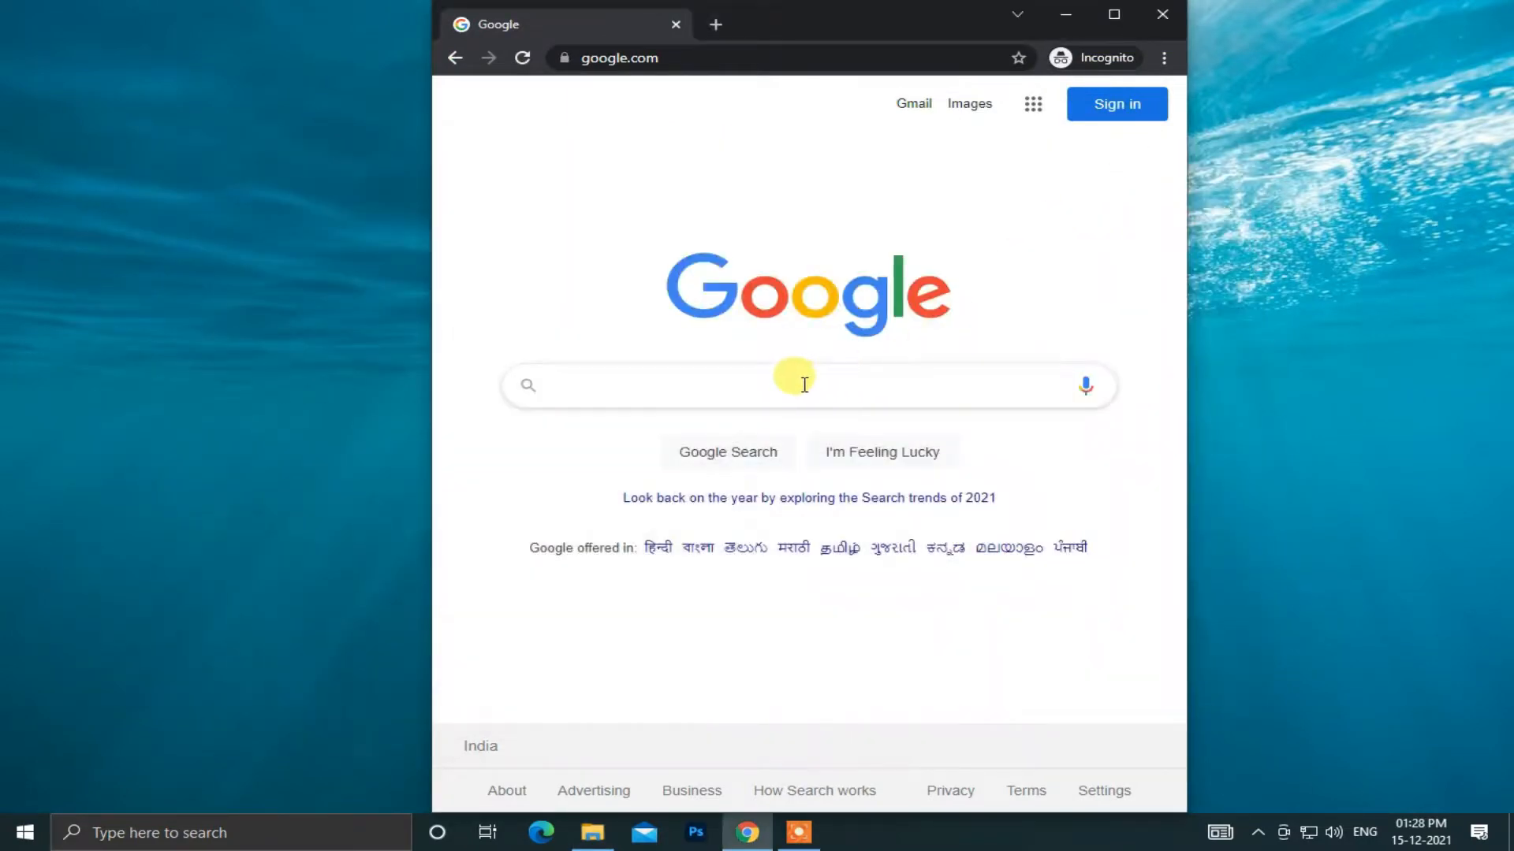
pyautogui.write('ref')
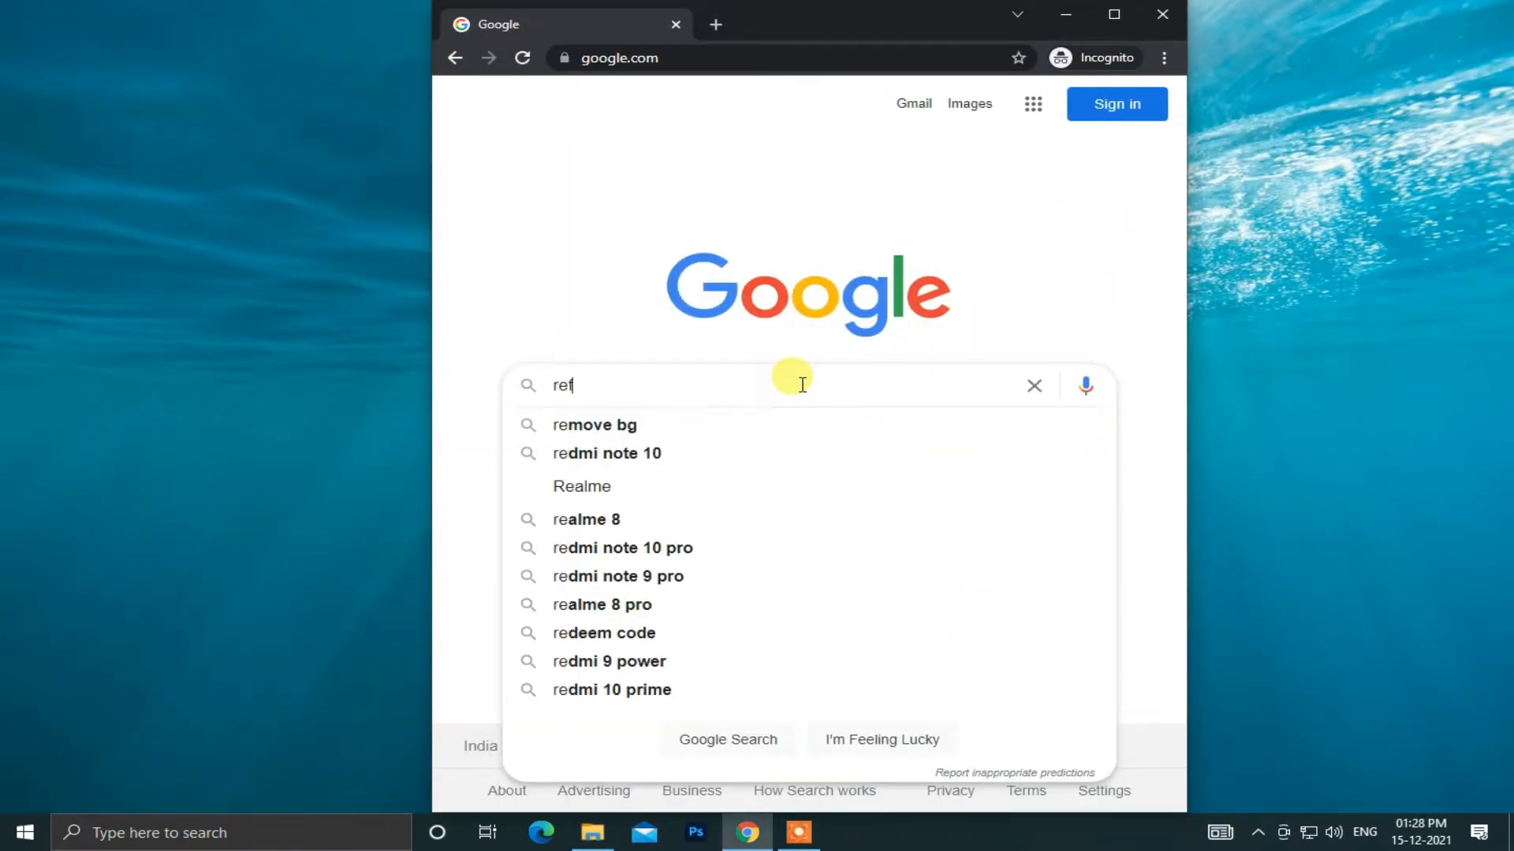
pyautogui.write('use download')
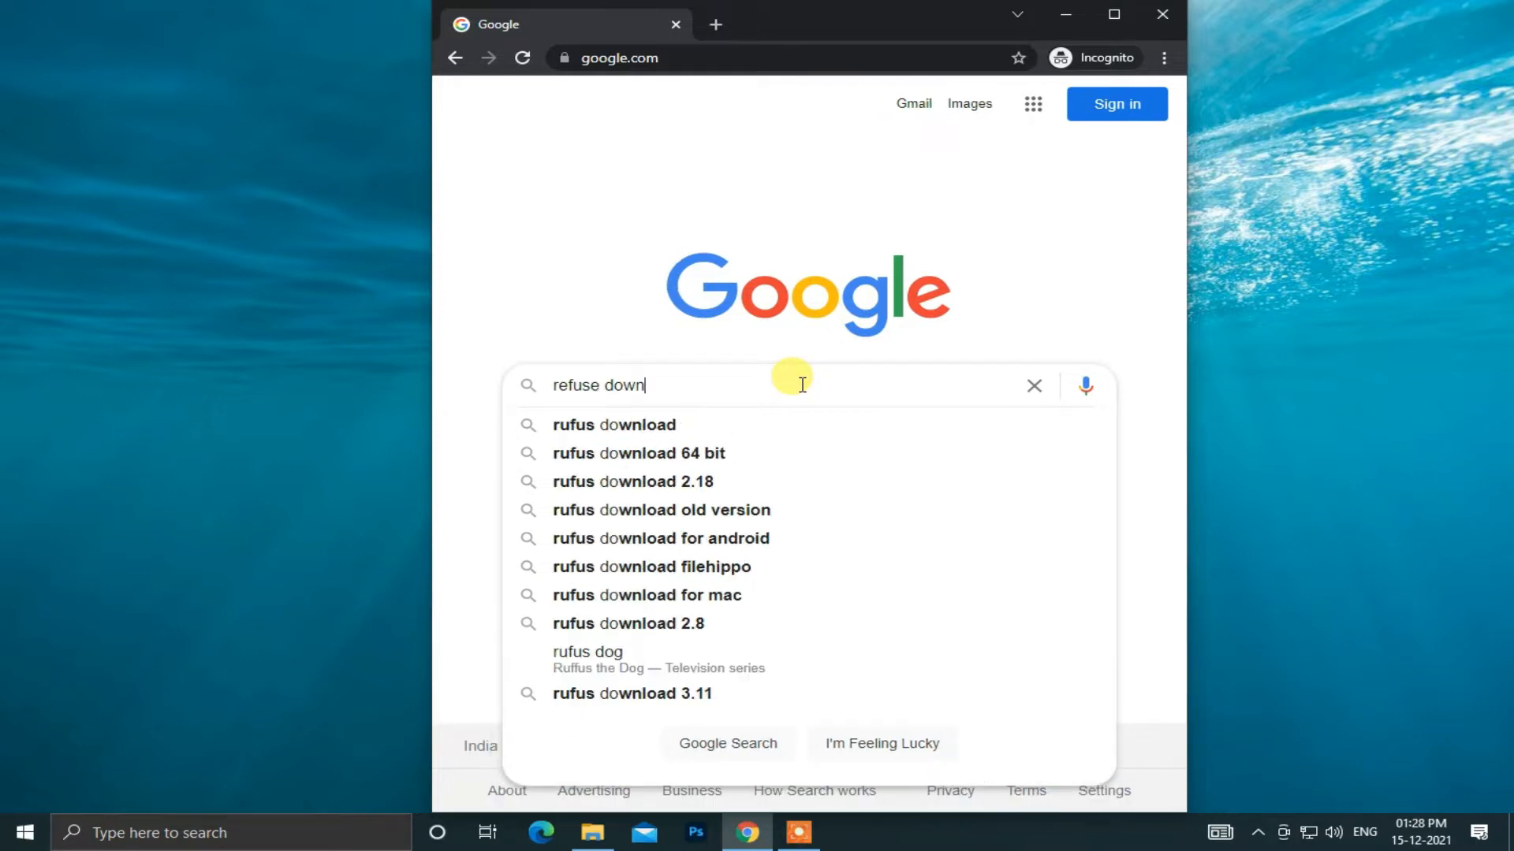
pyautogui.press('Return')
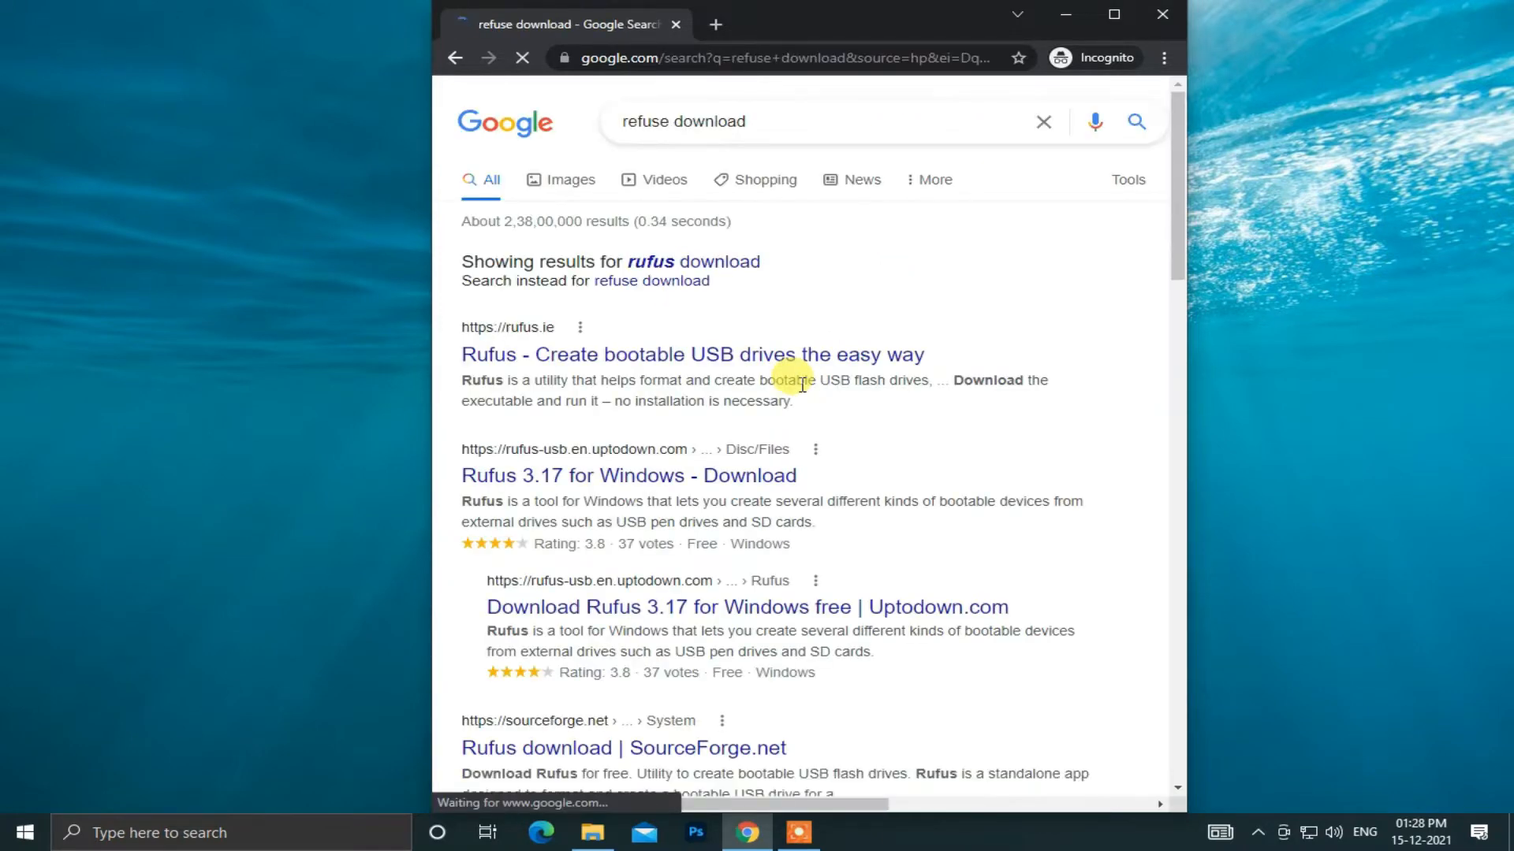
pyautogui.click(648, 362)
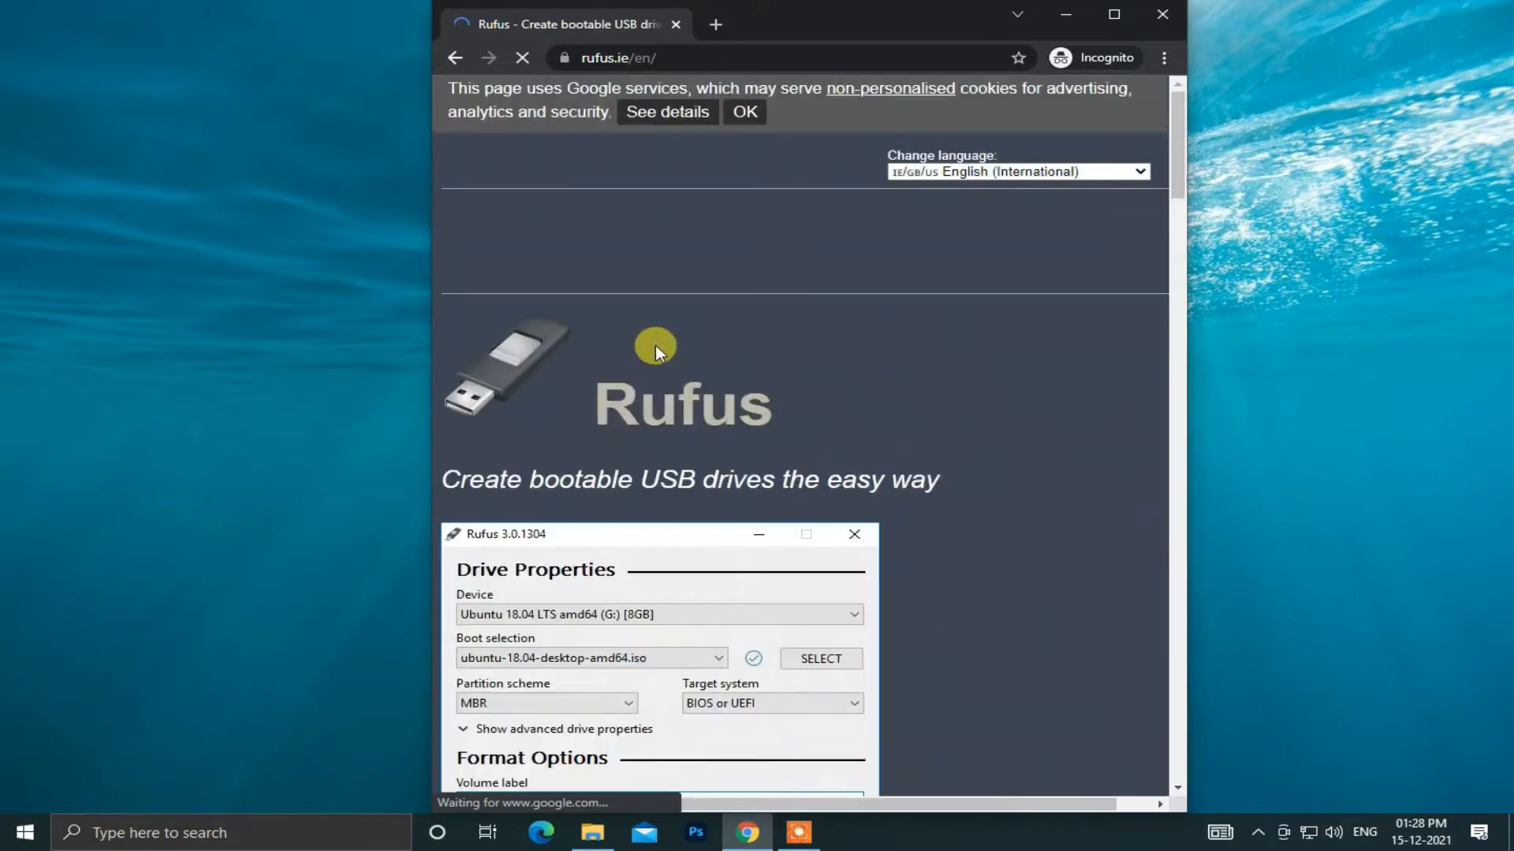
# Step: Download Rufus 3.17 from the site's Download section and show rufus-3.17.exe in its folder
pyautogui.scroll(-10, 655, 345)
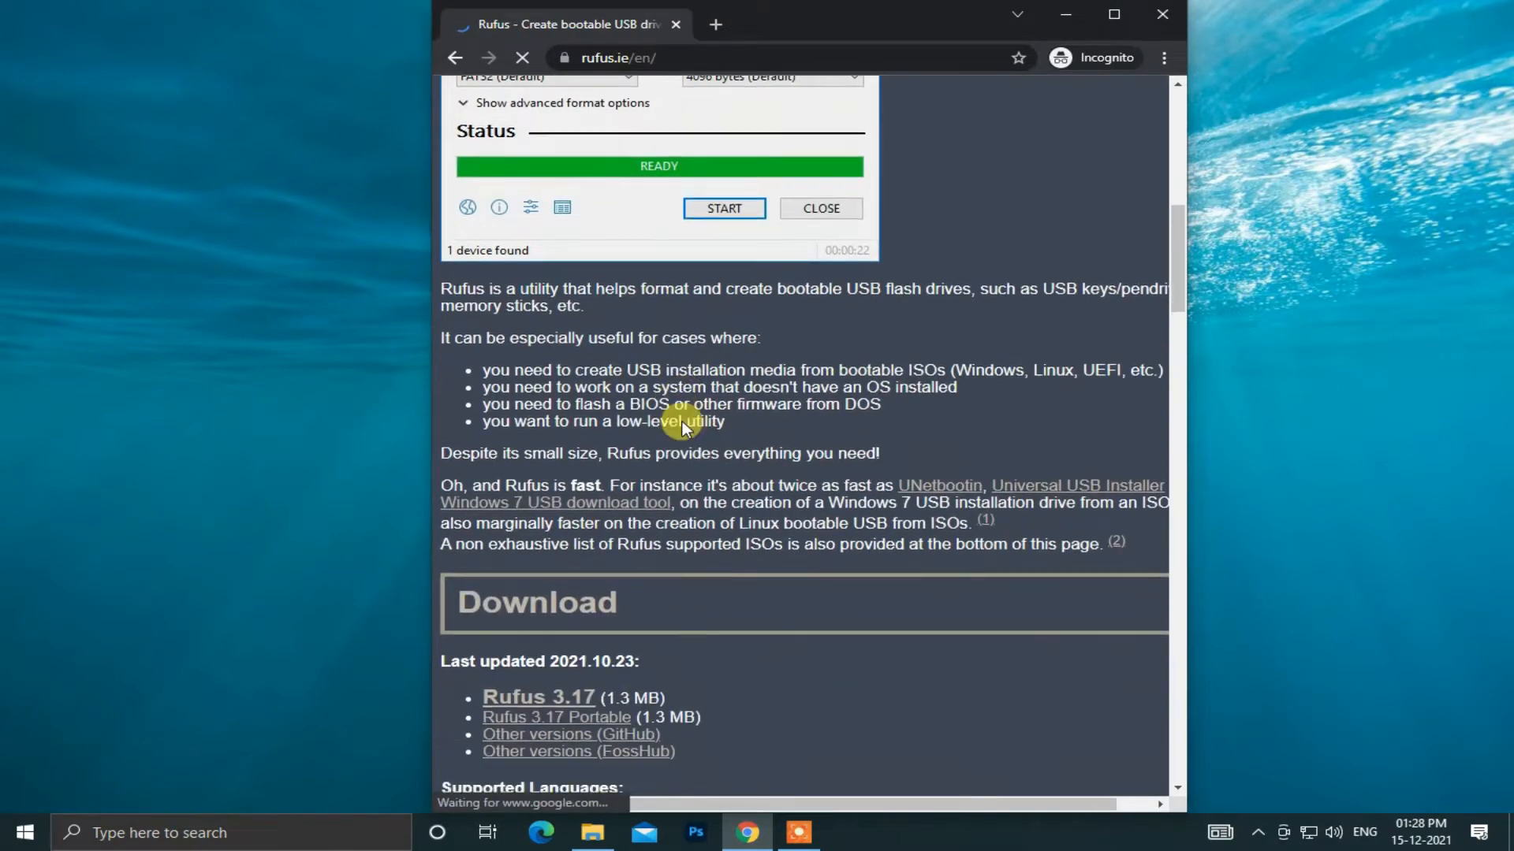
pyautogui.scroll(-3, 683, 421)
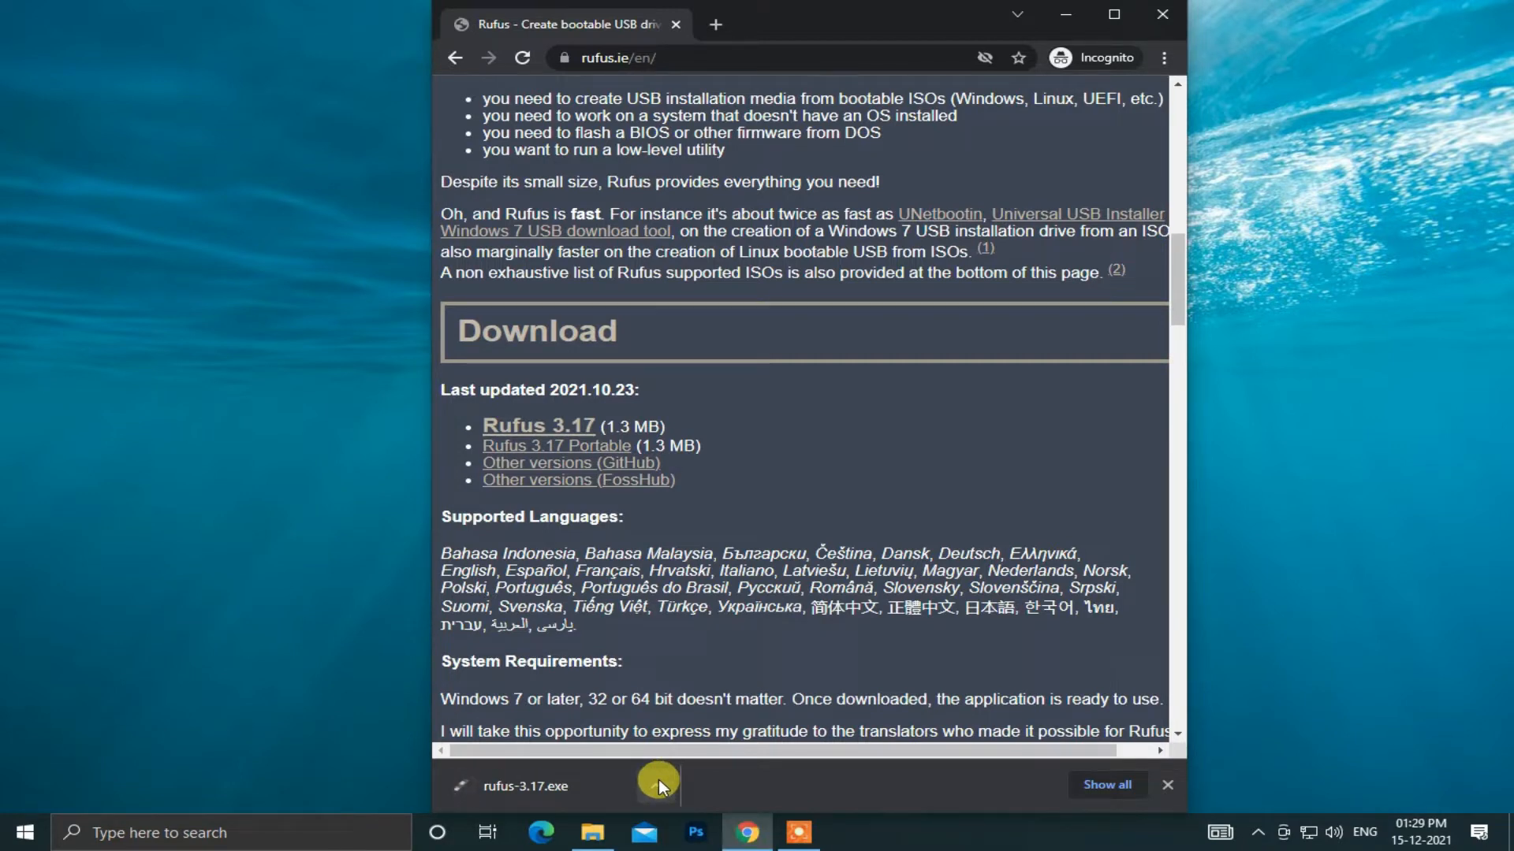
pyautogui.click(659, 779)
pyautogui.click(692, 720)
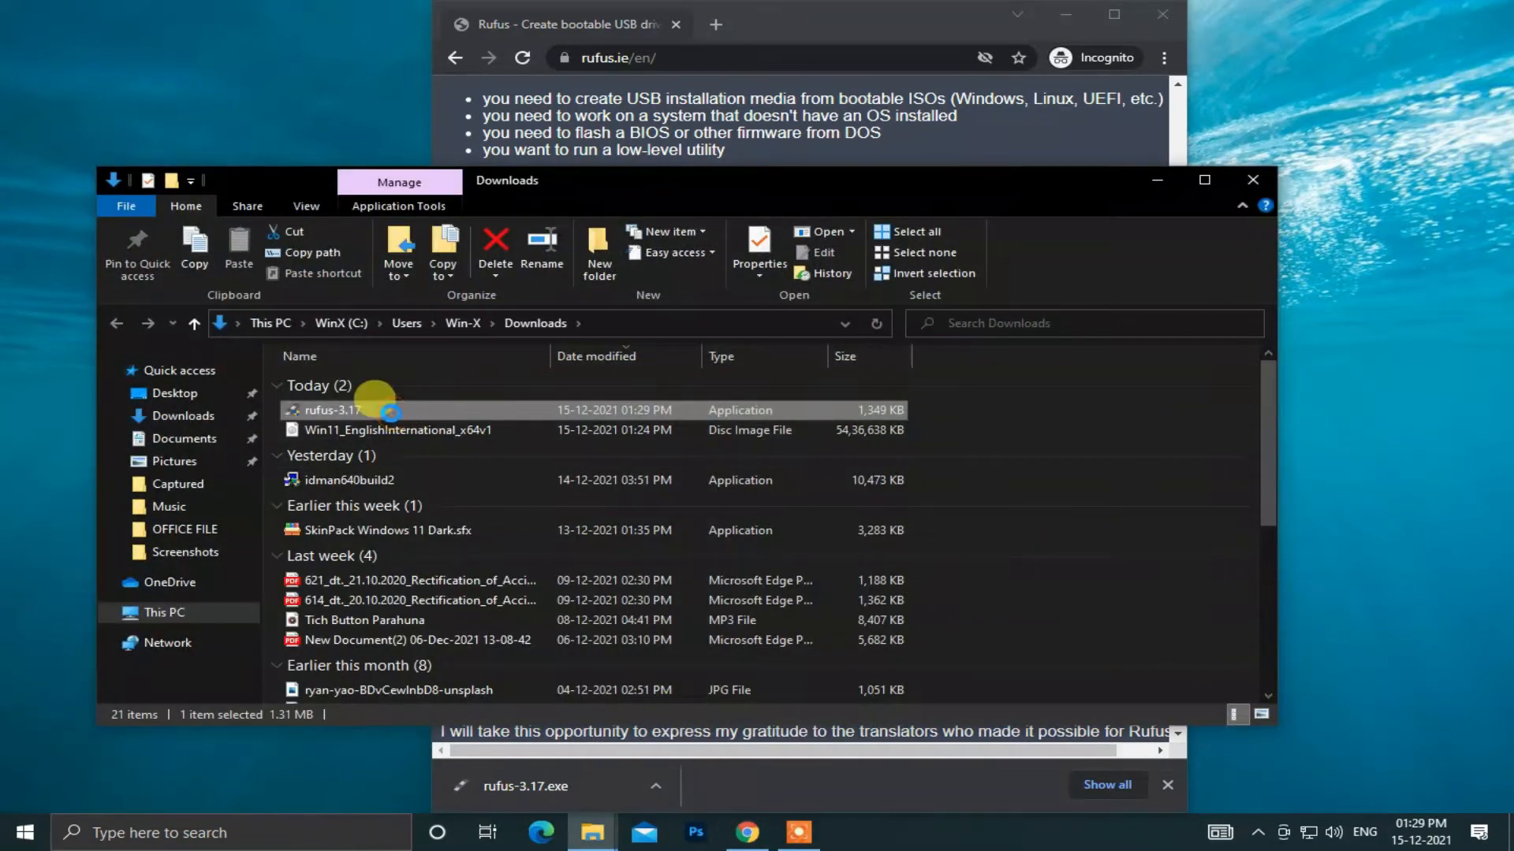
# Step: Run rufus-3.17 from the Downloads folder, minimize the folder window and allow Rufus to check for updates online
pyautogui.rightClick(392, 420)
pyautogui.click(454, 357)
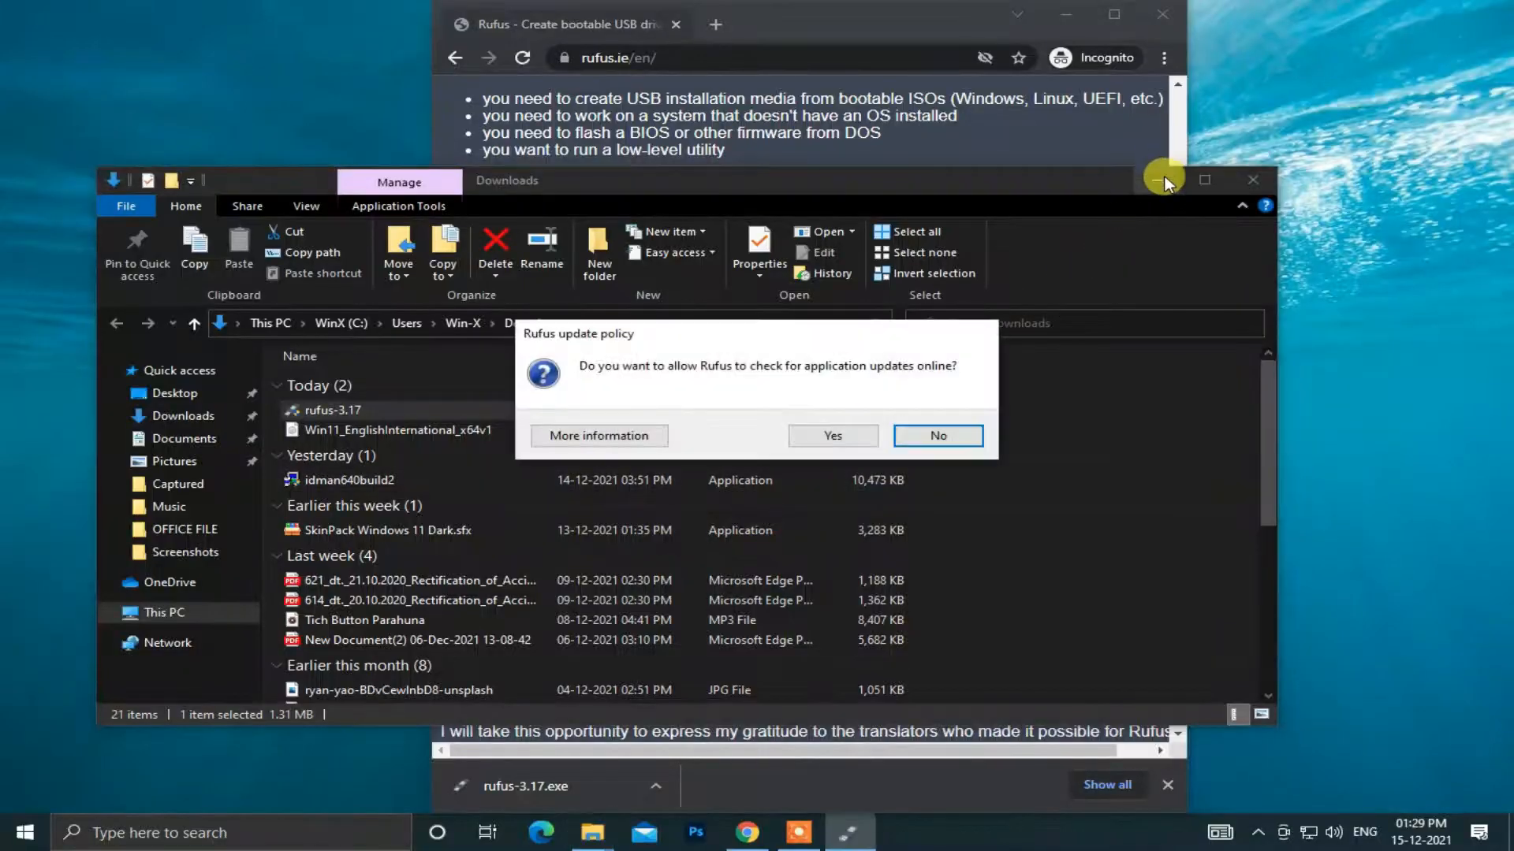
pyautogui.click(1163, 175)
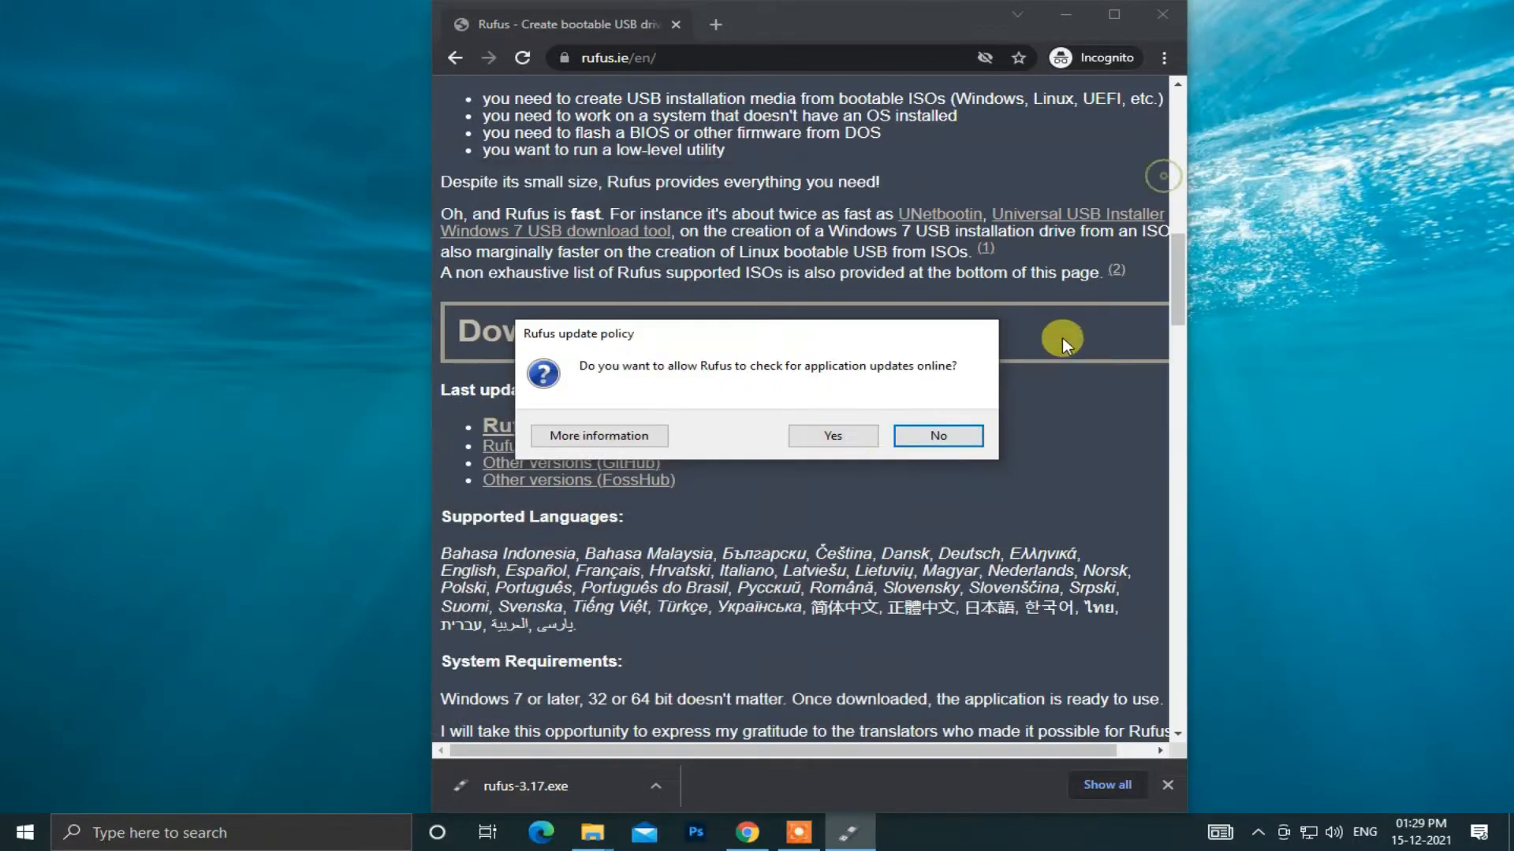
pyautogui.click(836, 438)
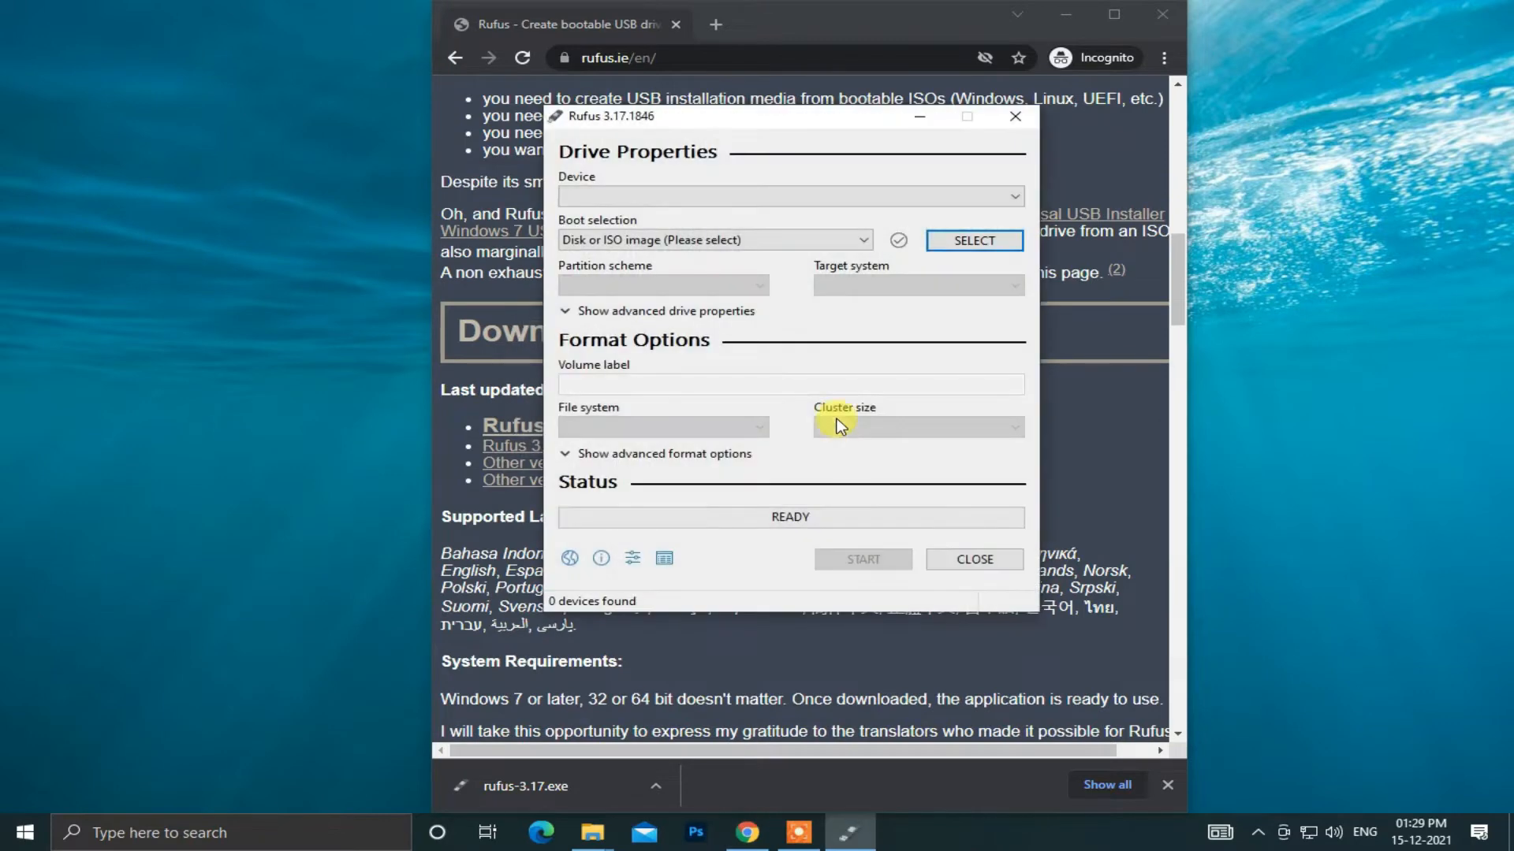
# Step: Minimize the browser window and reposition the Rufus window on the clear desktop
pyautogui.moveTo(761, 123); pyautogui.dragTo(865, 130)
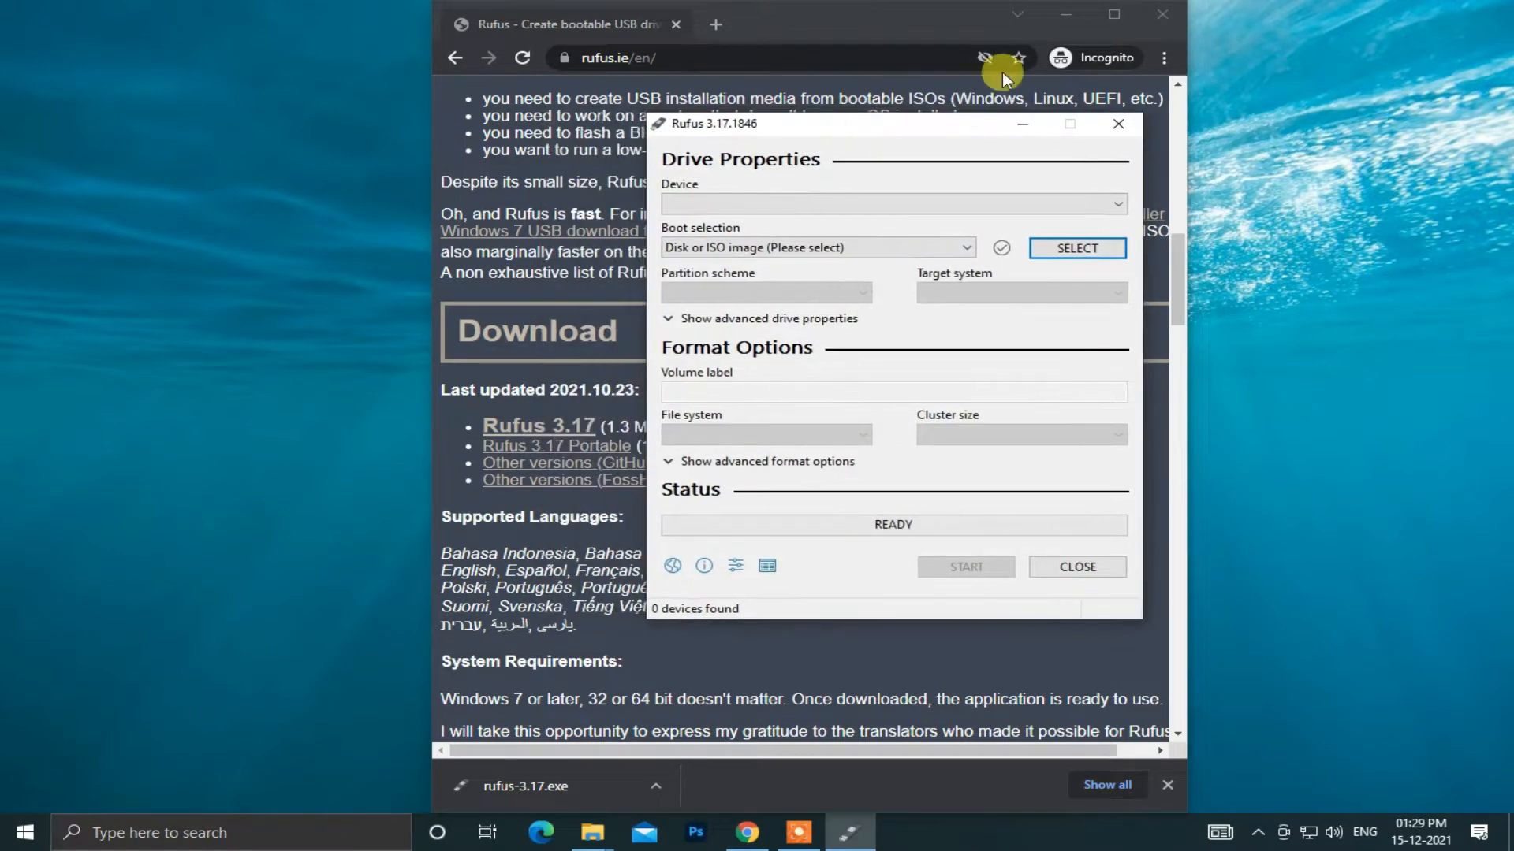
pyautogui.click(1075, 14)
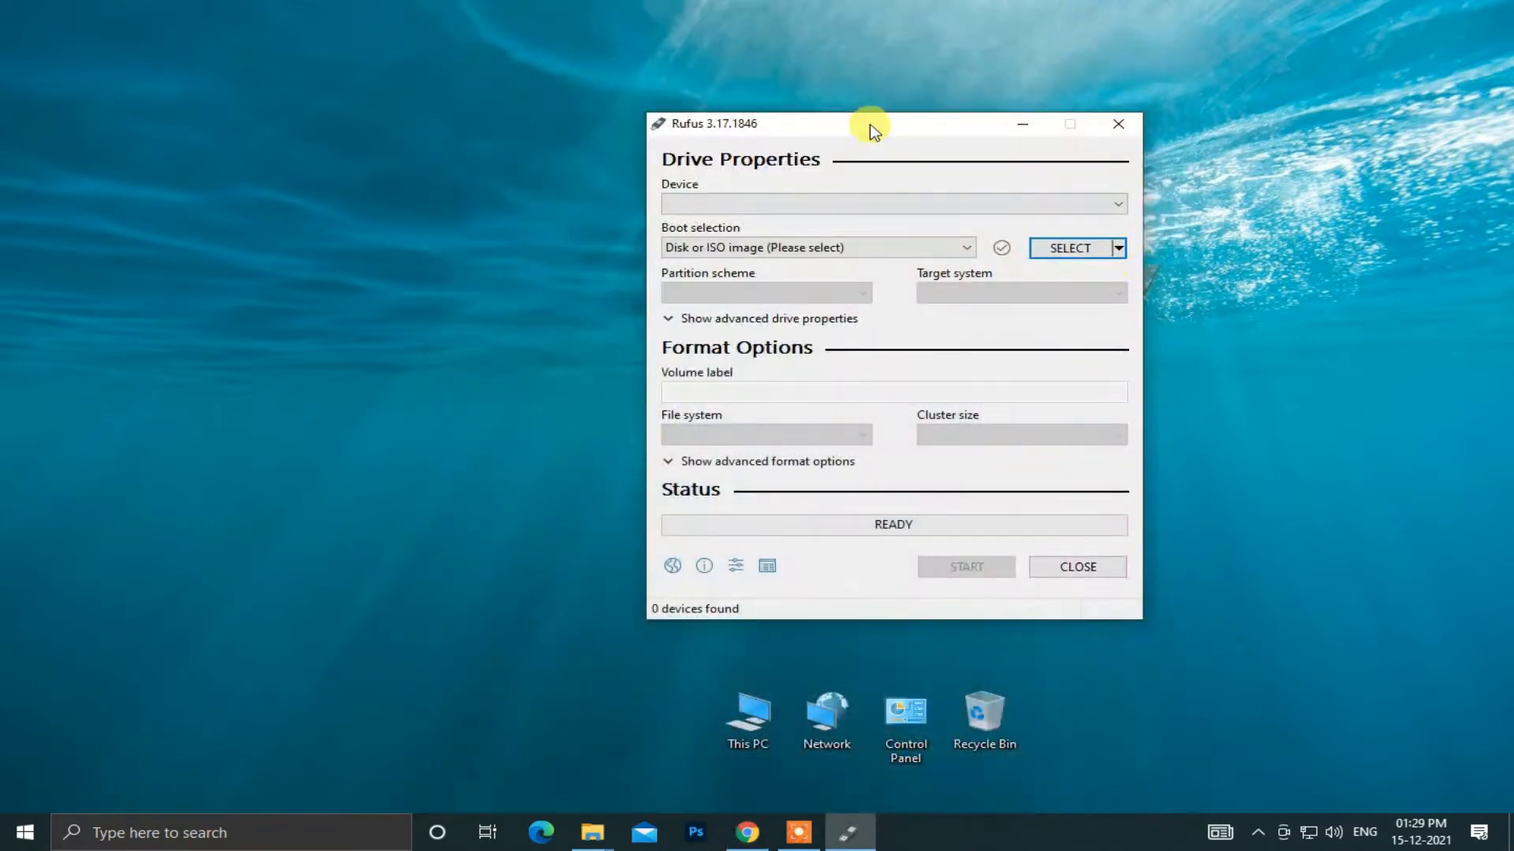
pyautogui.moveTo(869, 125); pyautogui.dragTo(661, 115)
pyautogui.click(1151, 257)
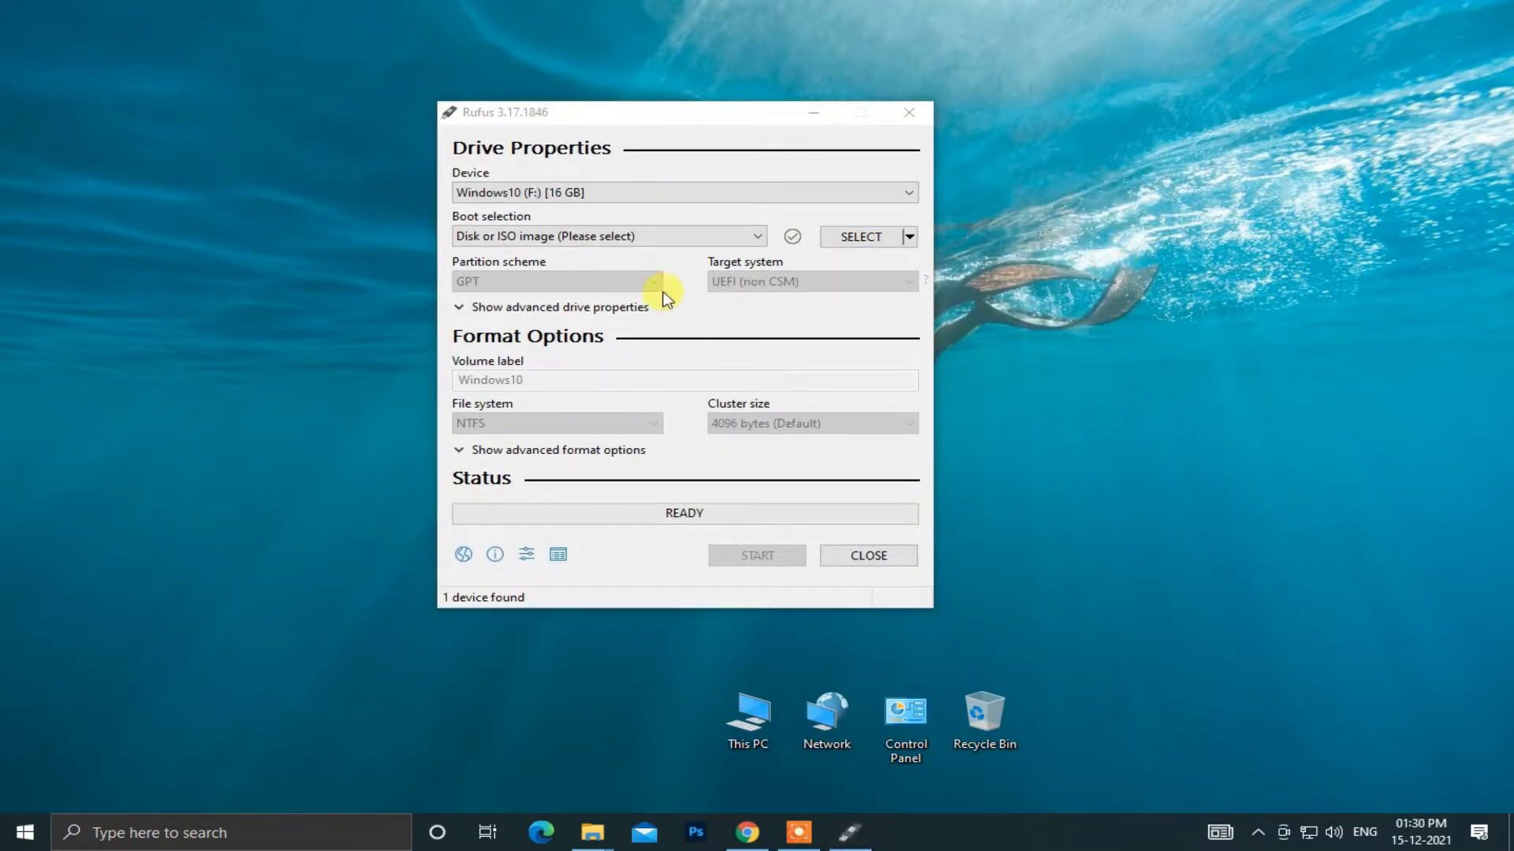
# Step: Check the USB drive in This PC, then choose Windows10 (F:) [16 GB] as the Rufus device
pyautogui.click(623, 193)
pyautogui.click(623, 193)
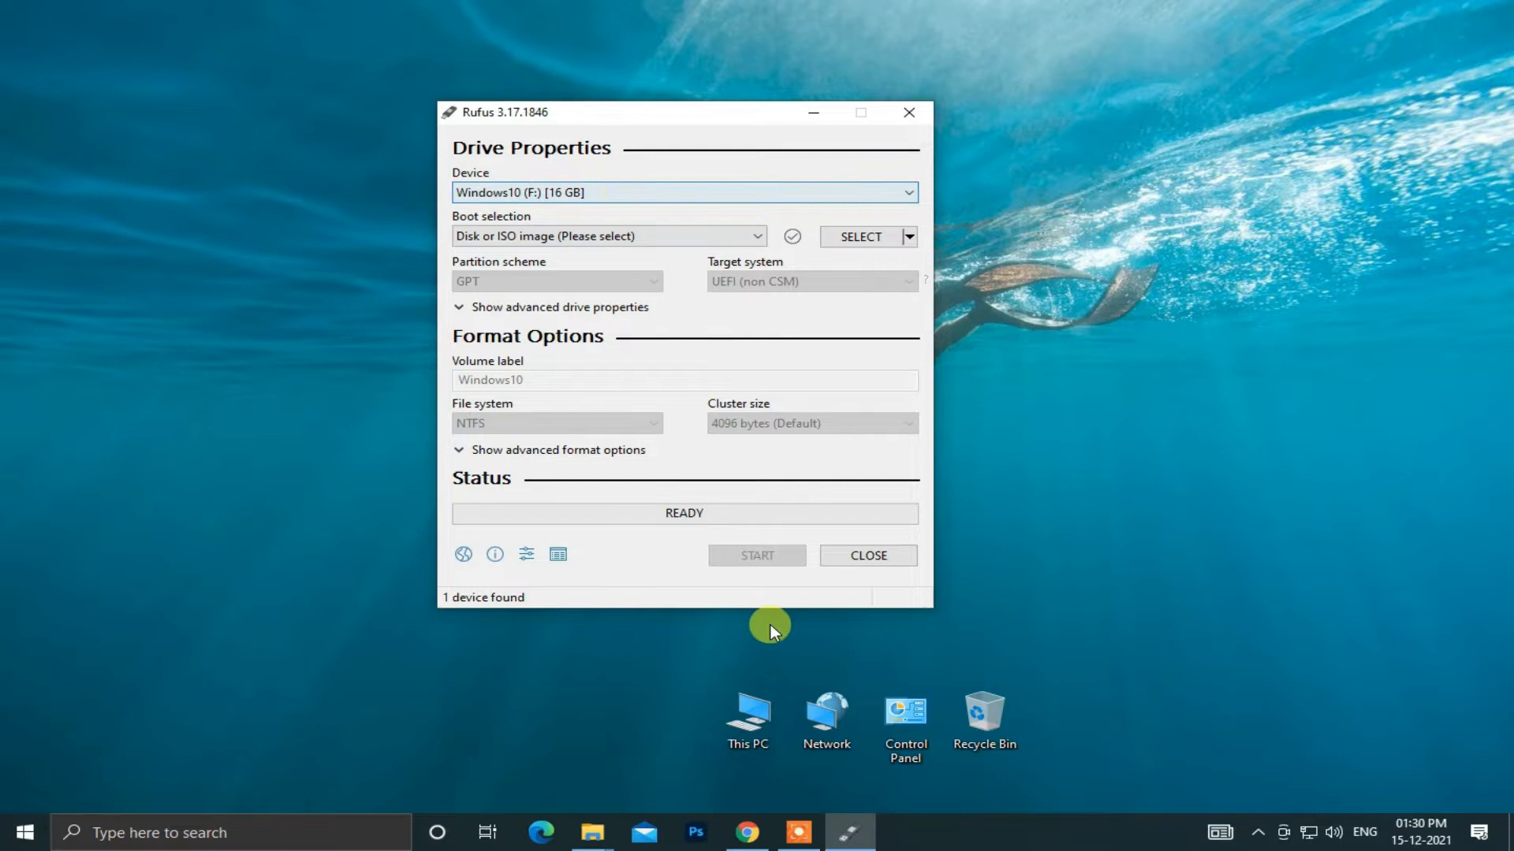
pyautogui.doubleClick(765, 715)
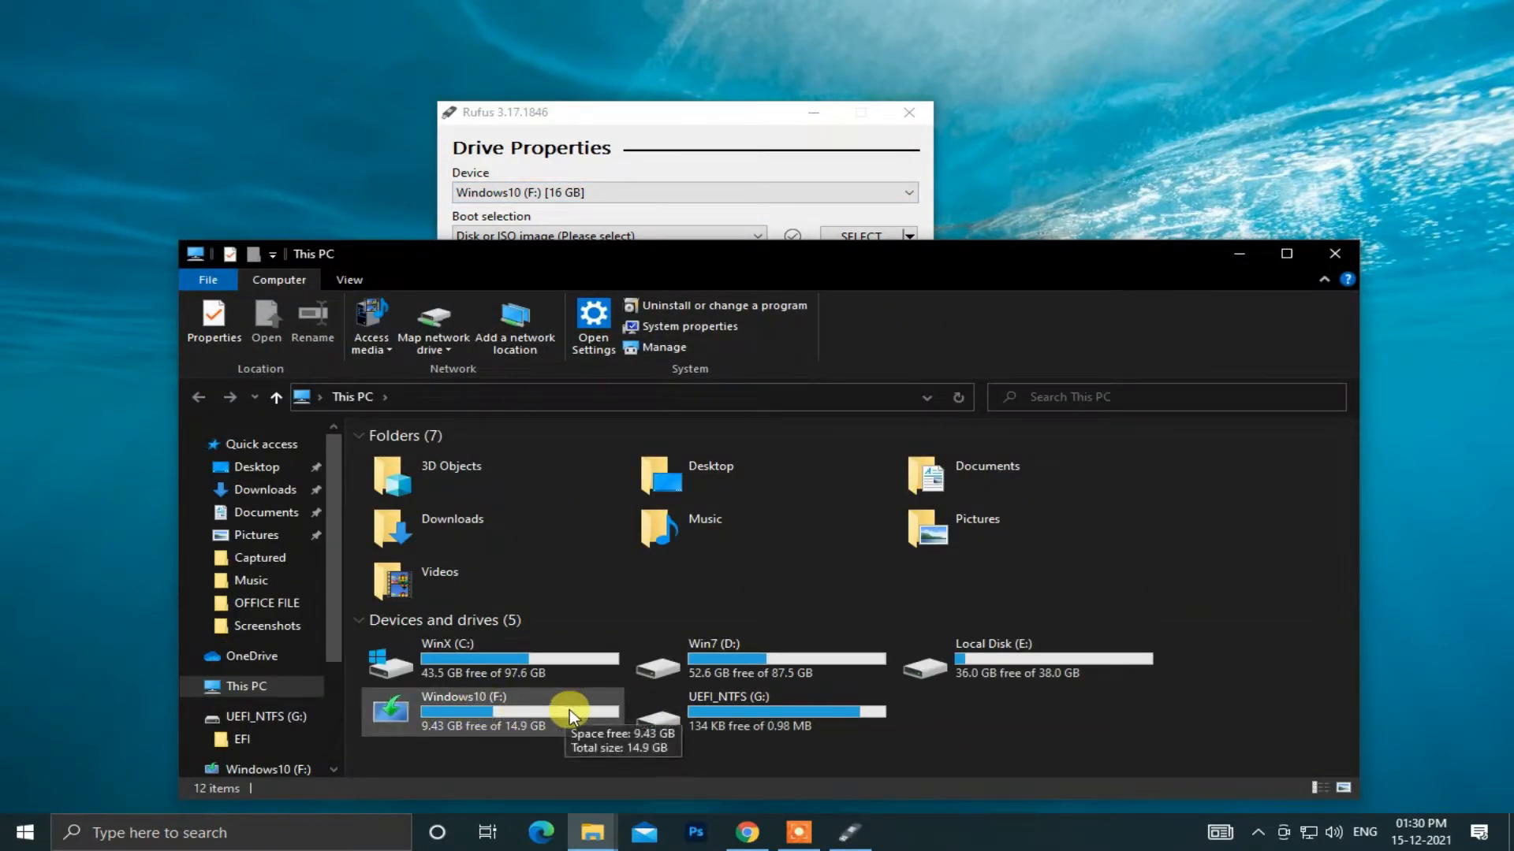
pyautogui.click(1343, 252)
pyautogui.click(489, 194)
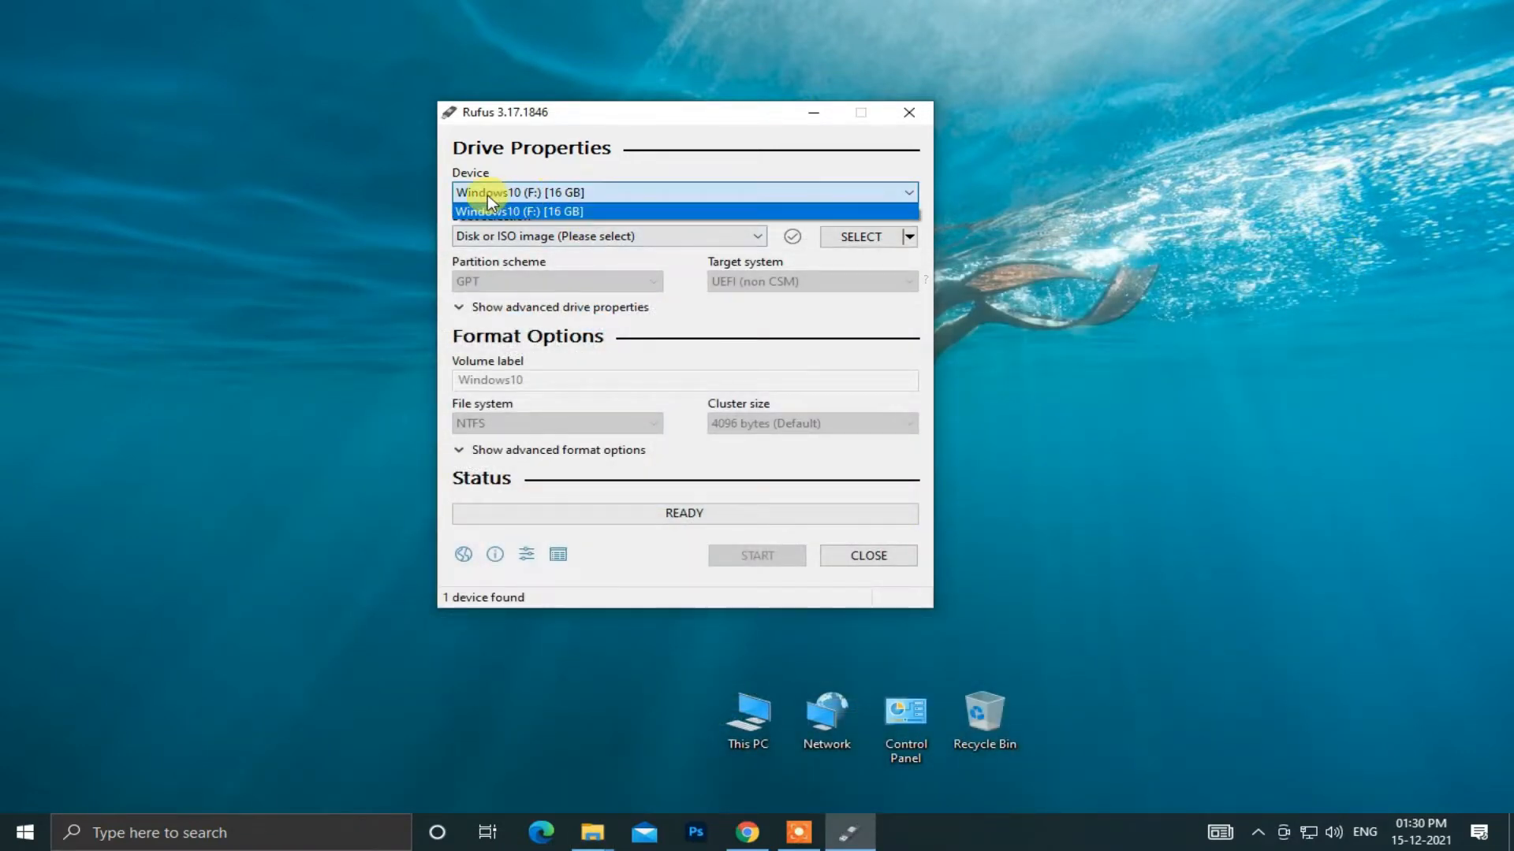
pyautogui.click(549, 211)
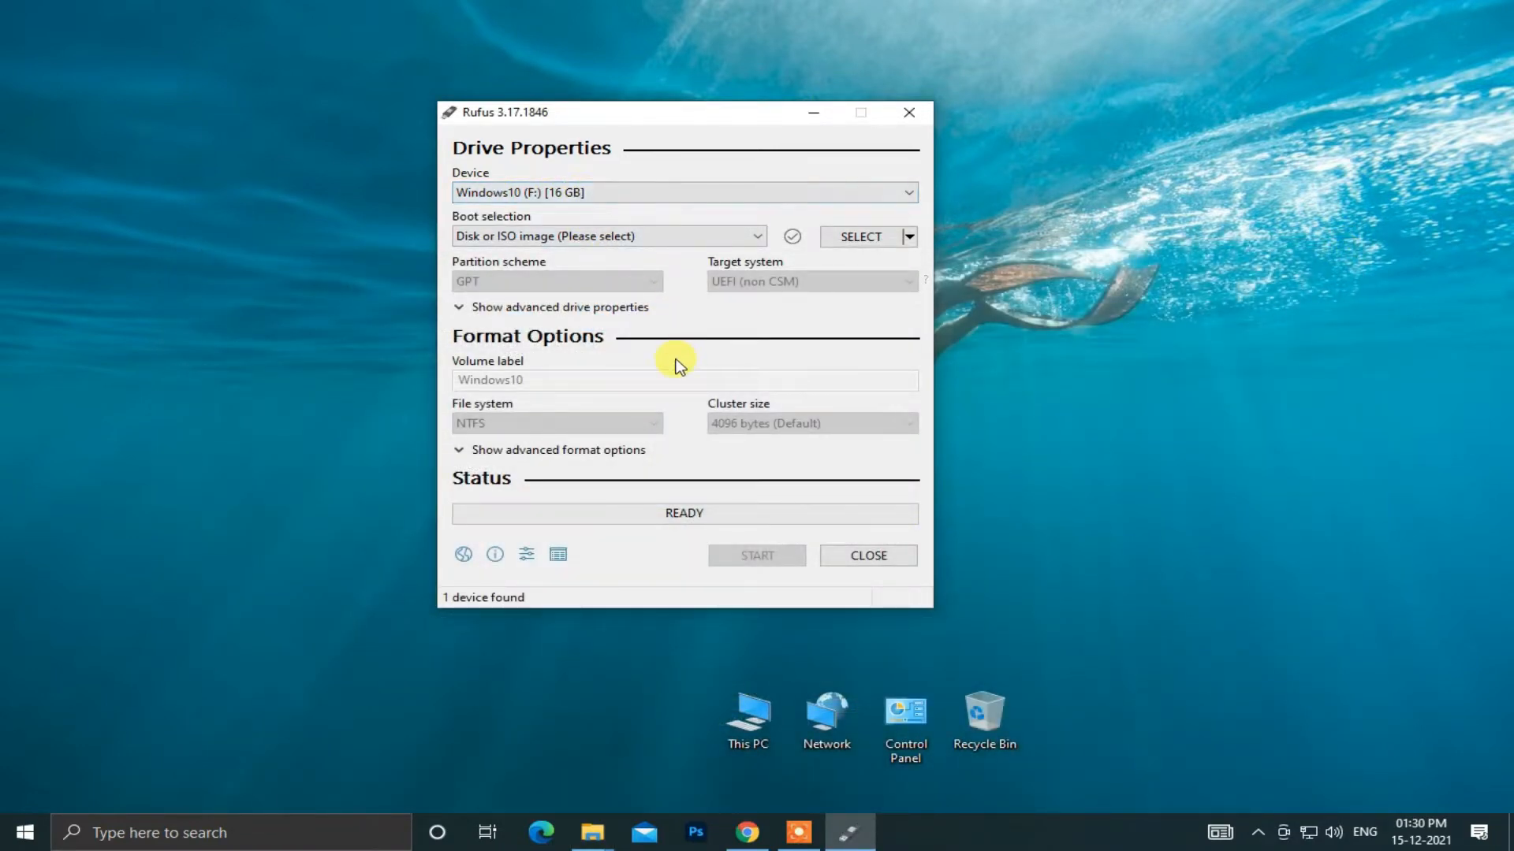
# Step: Load the Win11_EnglishInternational_x64v1 ISO from the Downloads folder as the boot image
pyautogui.click(867, 235)
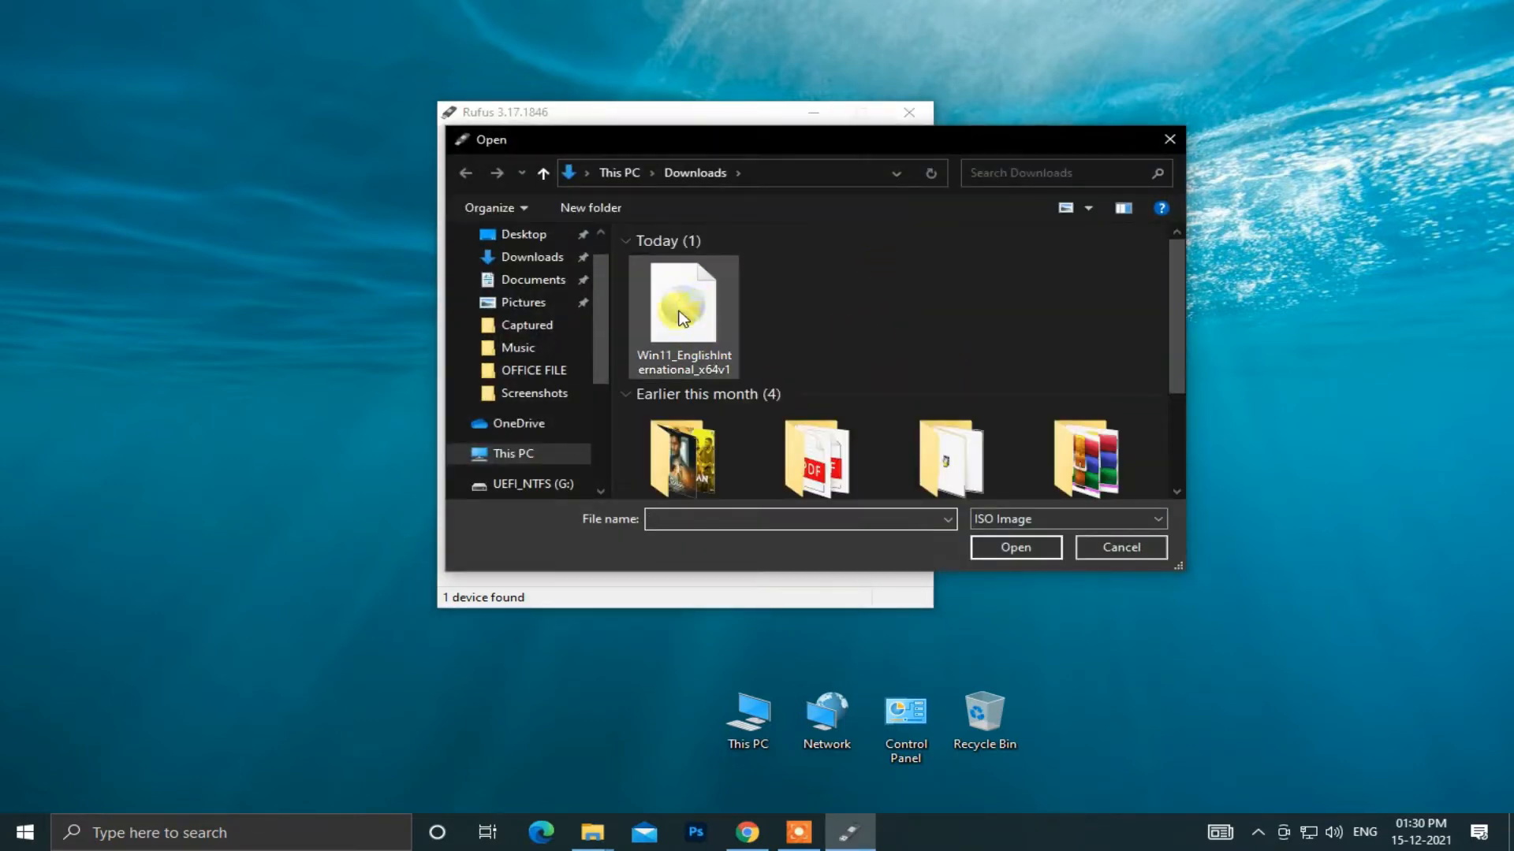
pyautogui.click(687, 298)
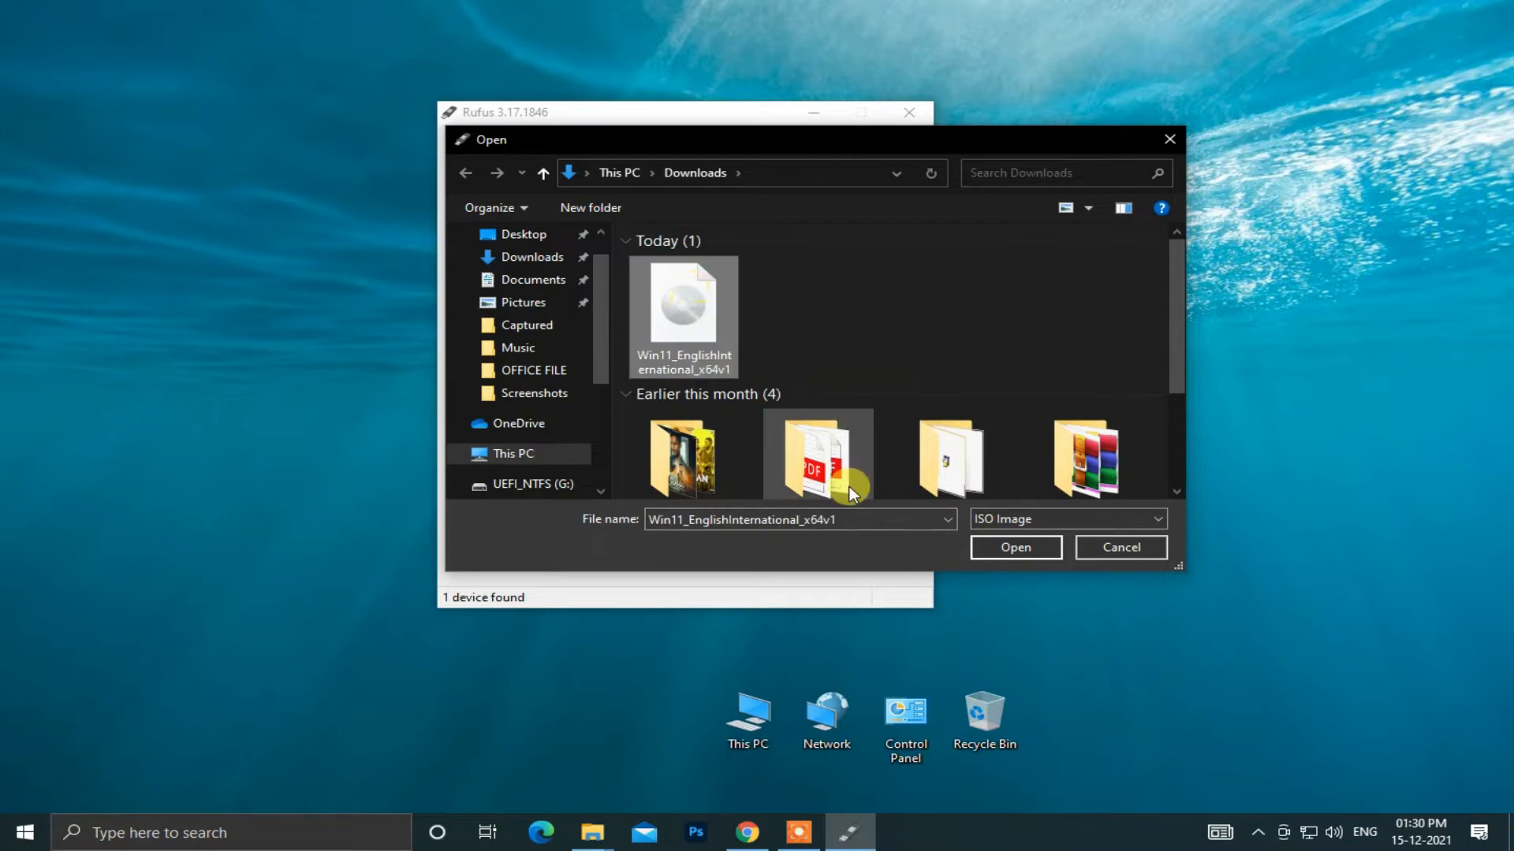
pyautogui.click(1024, 550)
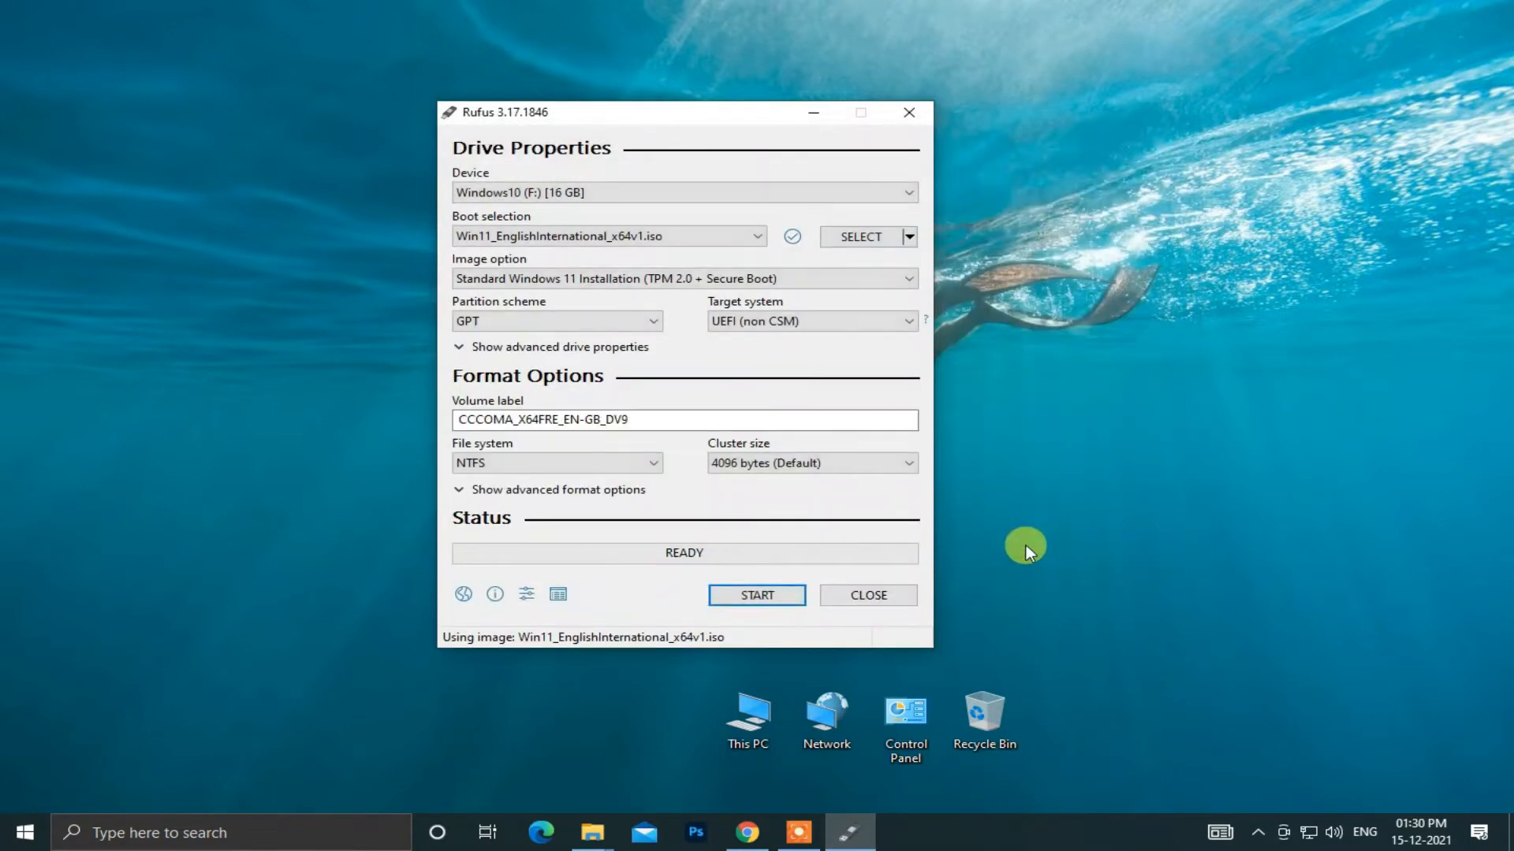
# Step: Write the Windows 11 image to the USB drive, dismissing the insert-disk prompt, and close Rufus once it completes
pyautogui.click(749, 597)
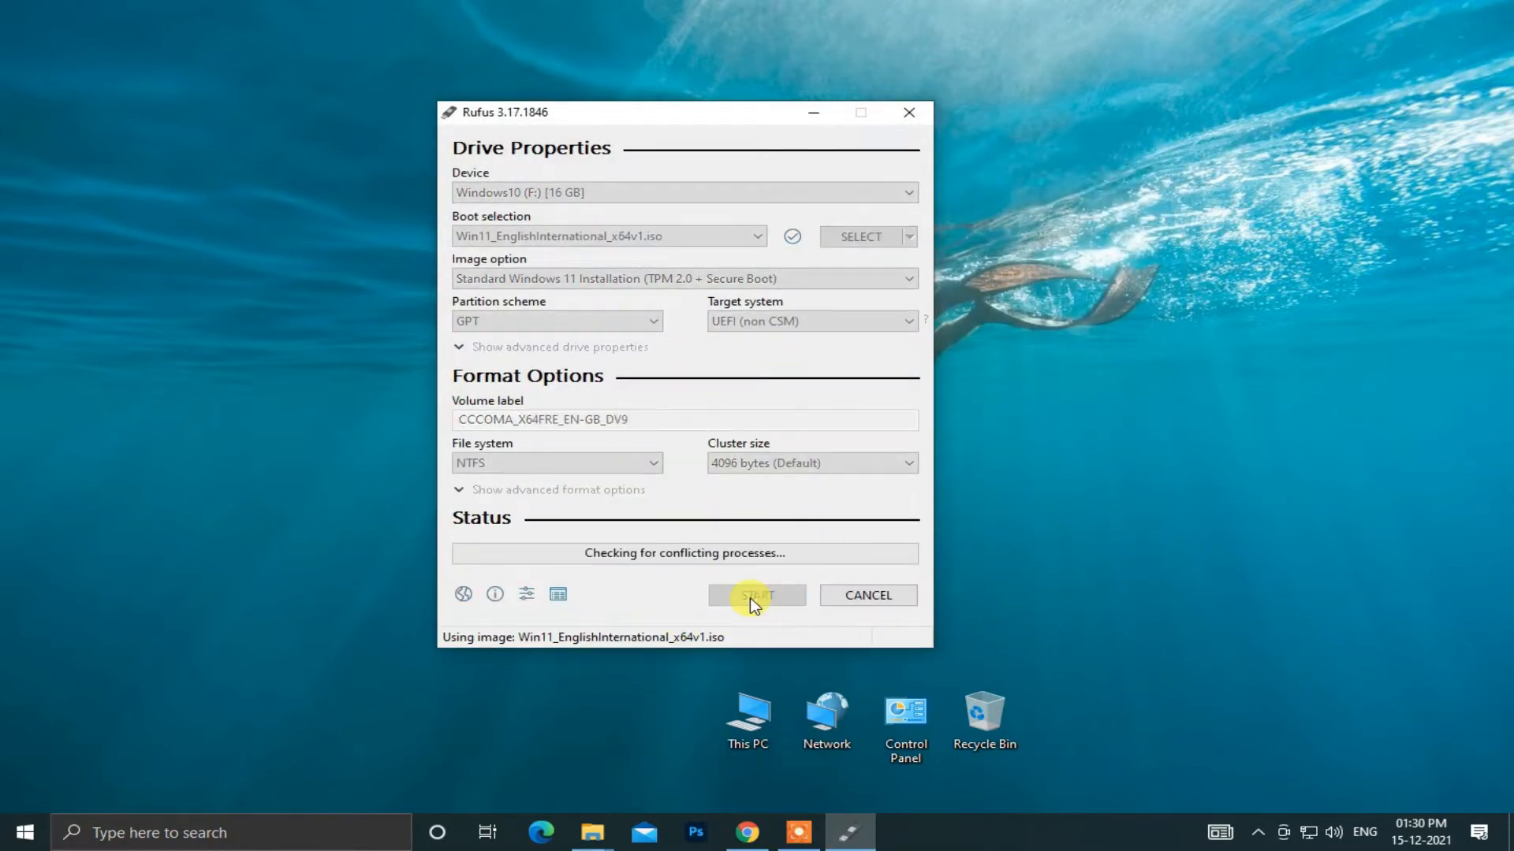
pyautogui.click(808, 488)
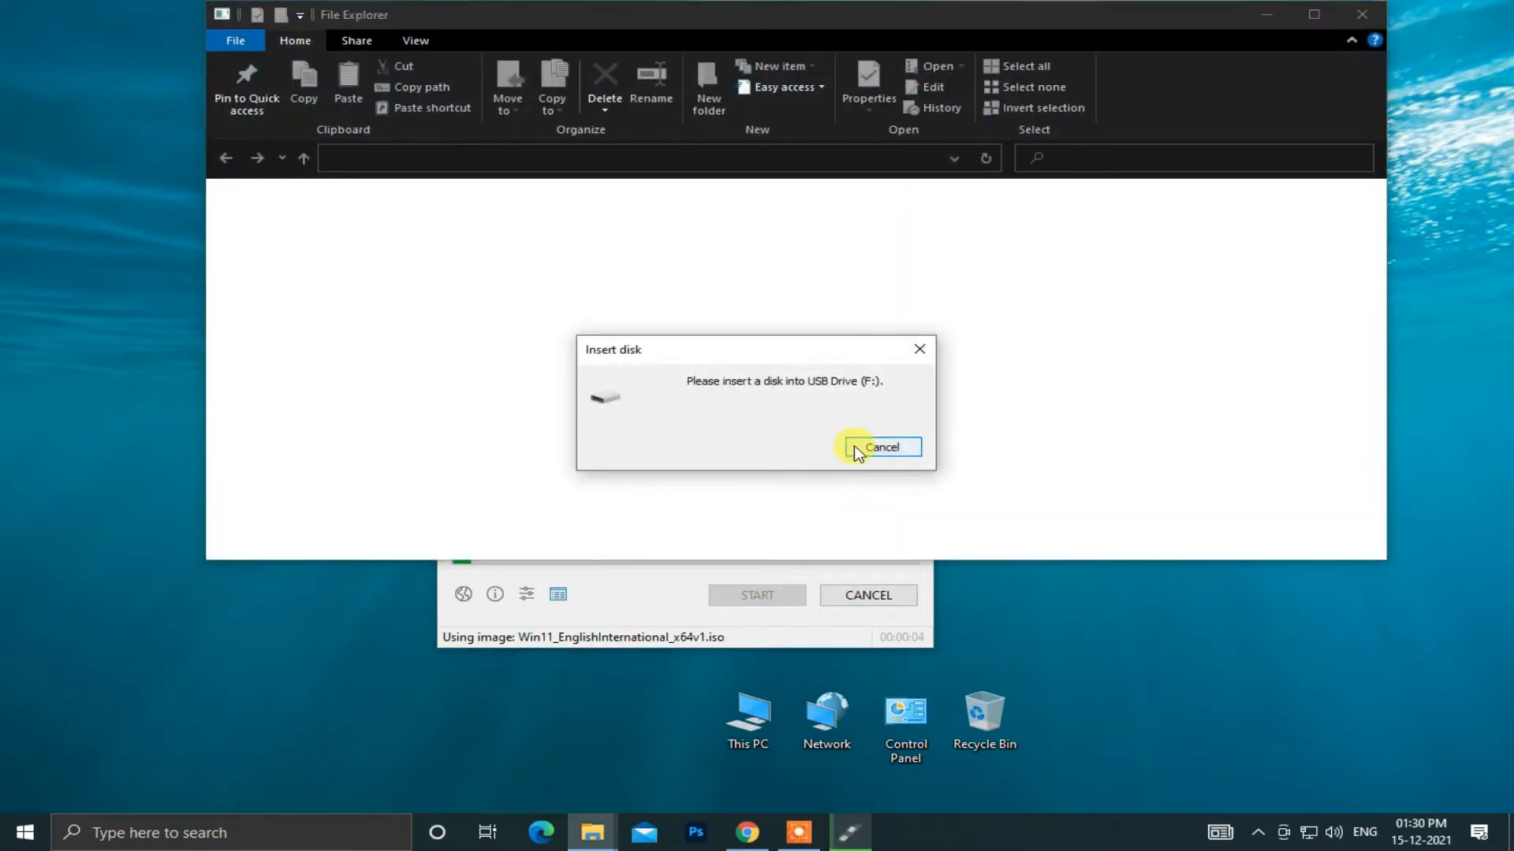
pyautogui.click(855, 448)
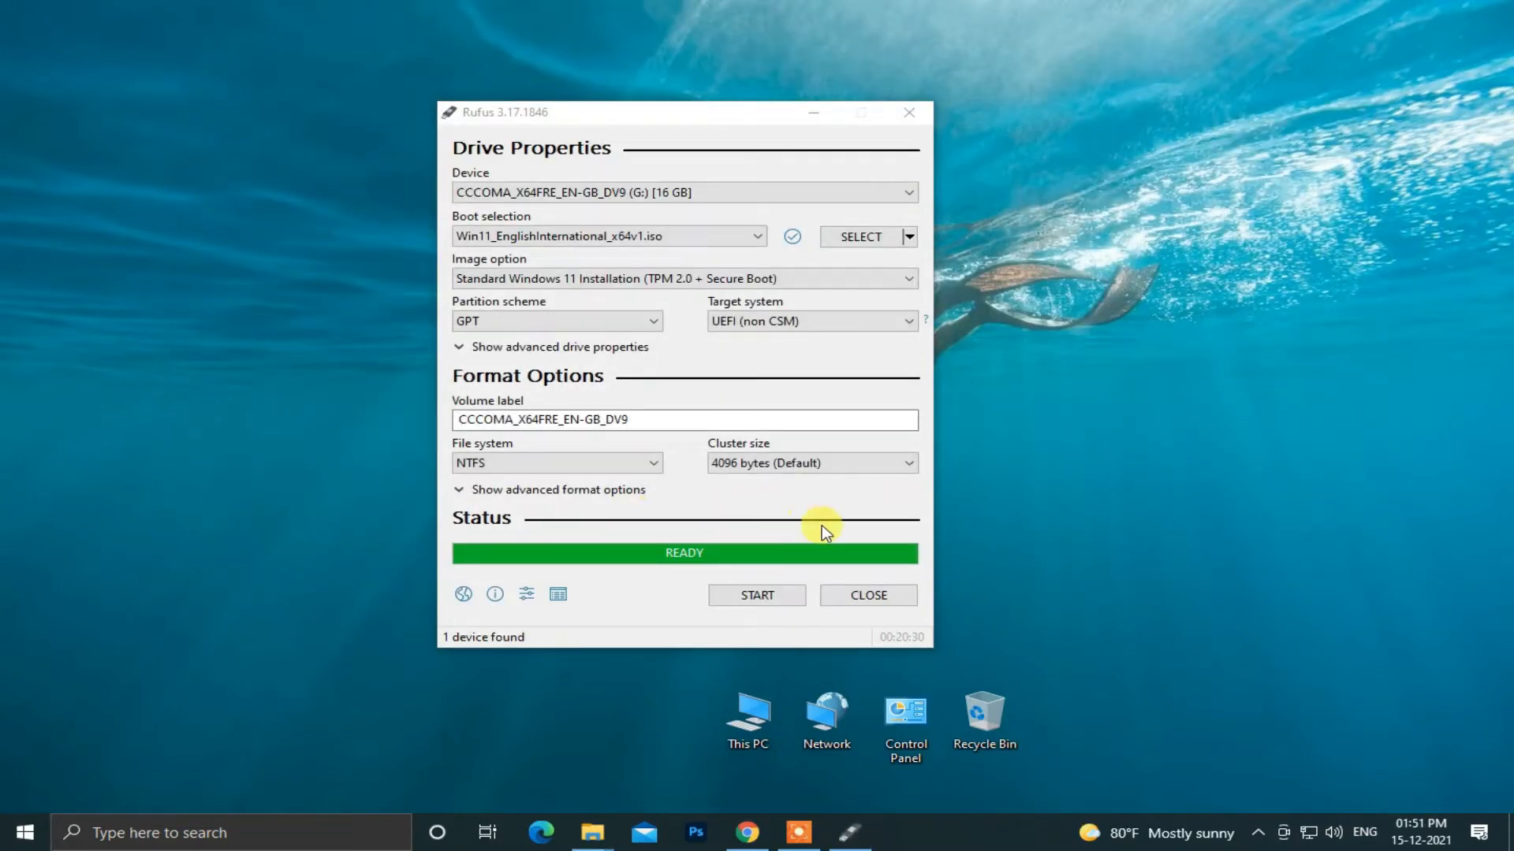
pyautogui.click(865, 596)
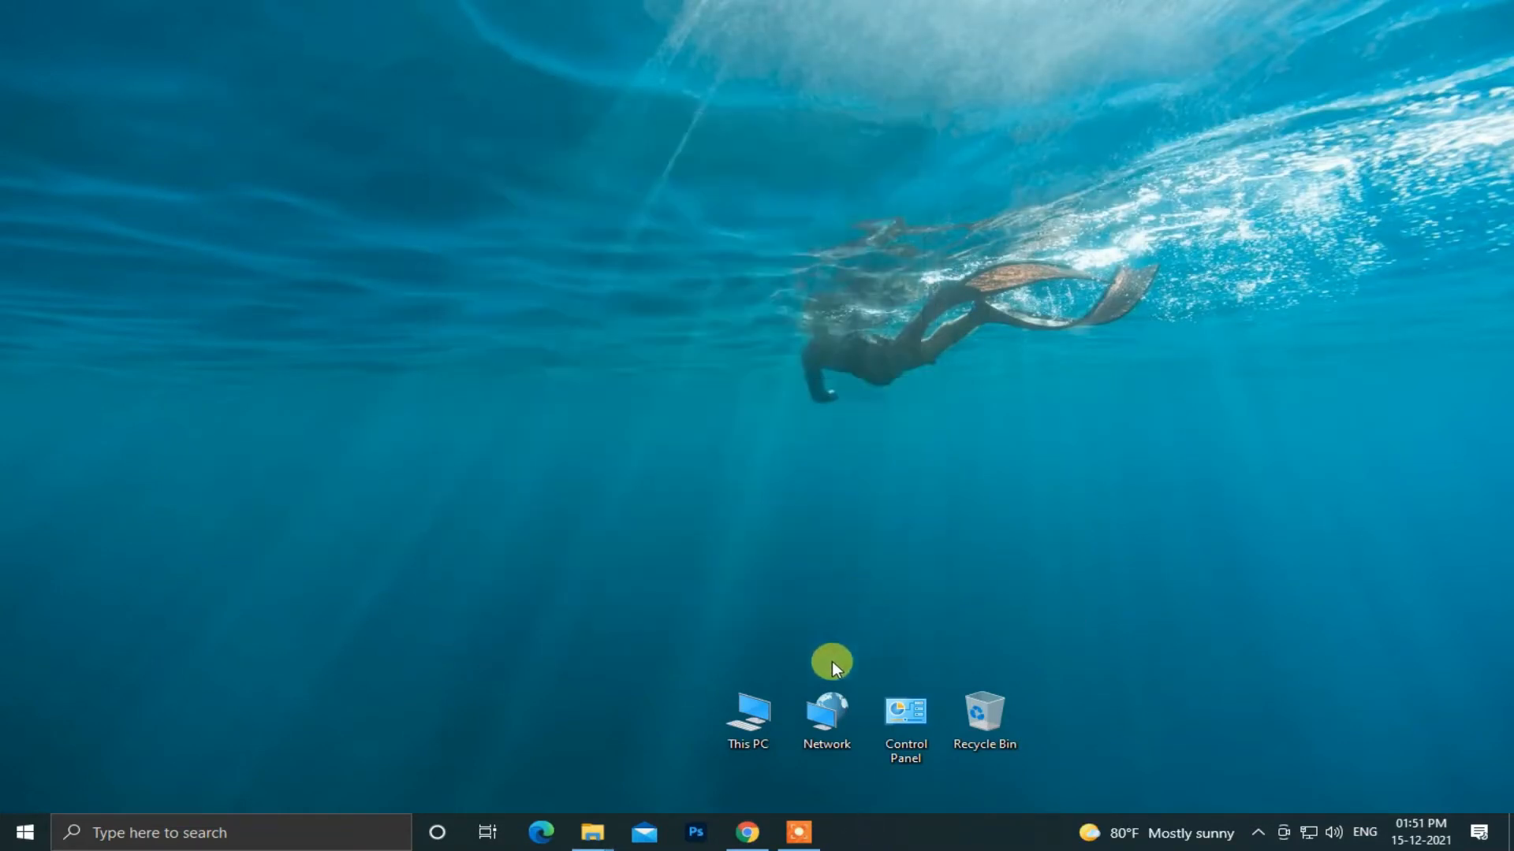
# Step: Open the CCCOMA_X64FRE_EN-GB_DV9 (G:) drive from This PC to inspect its installation files, then minimize the window
pyautogui.doubleClick(751, 724)
pyautogui.click(571, 558)
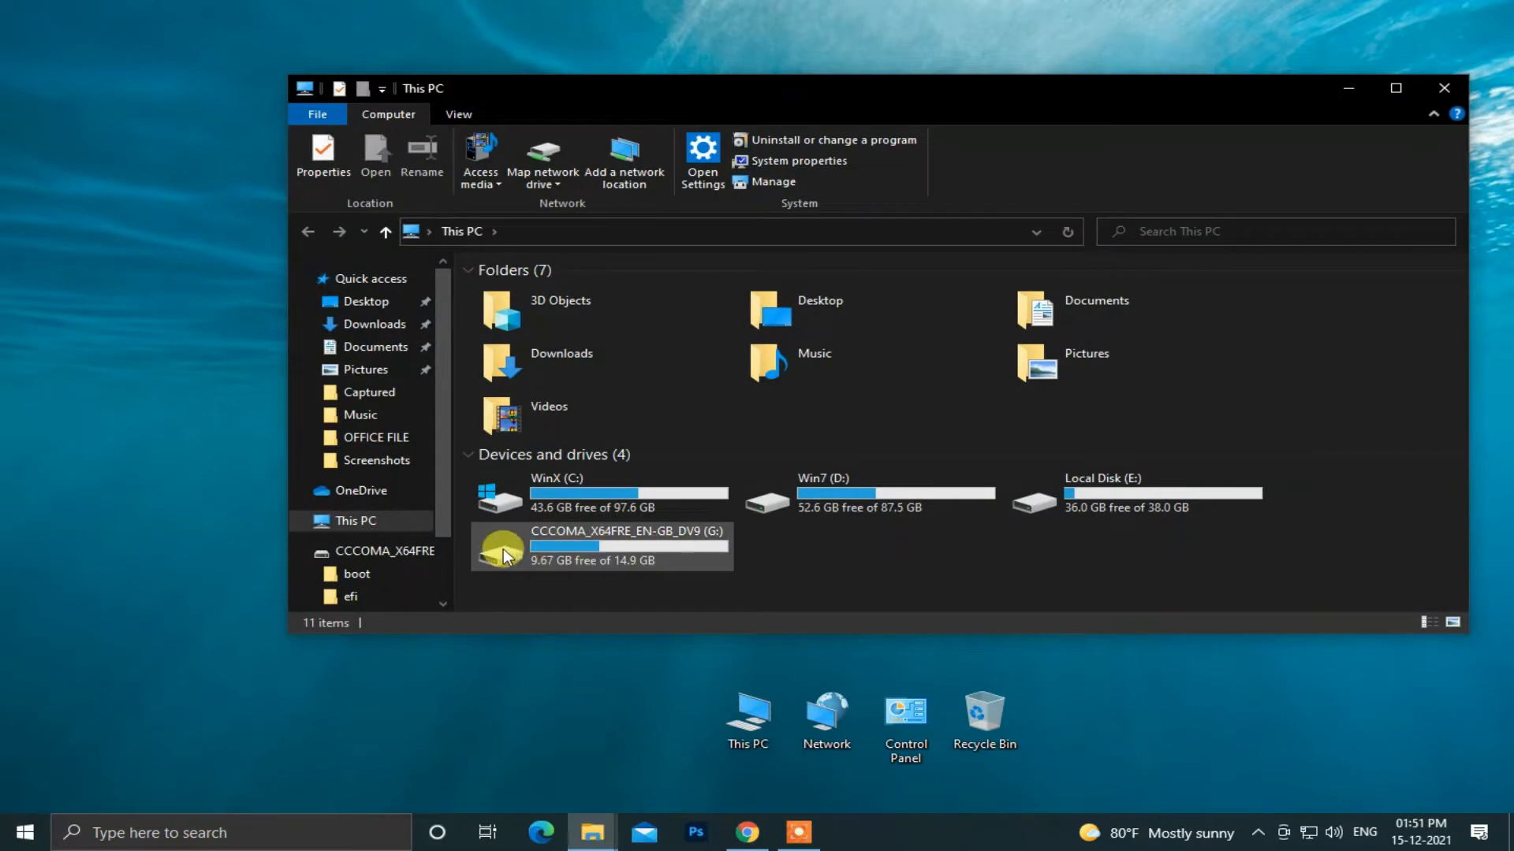
pyautogui.doubleClick(629, 543)
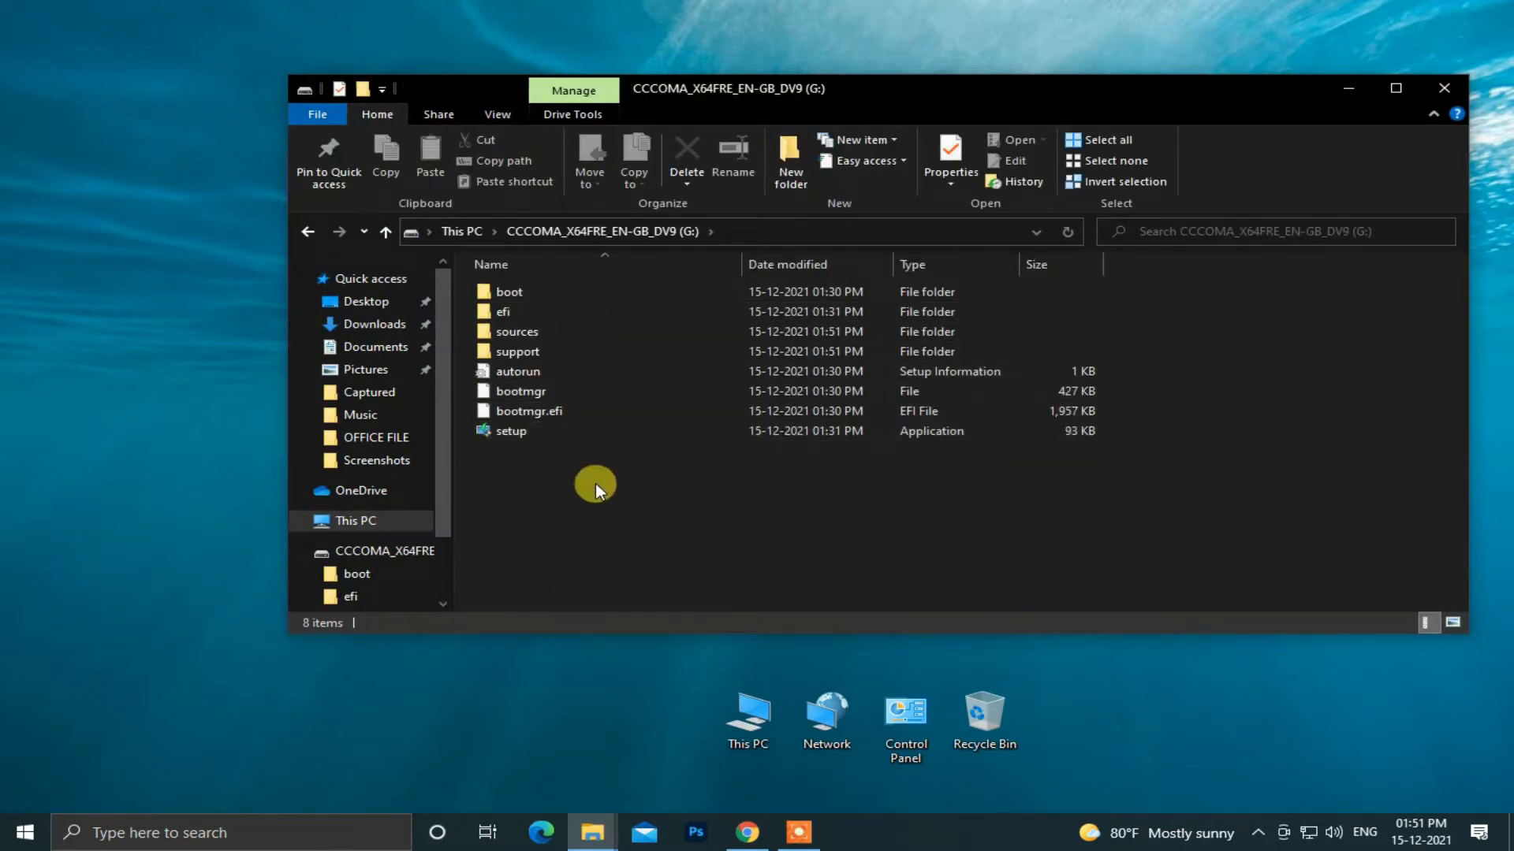
pyautogui.click(1350, 88)
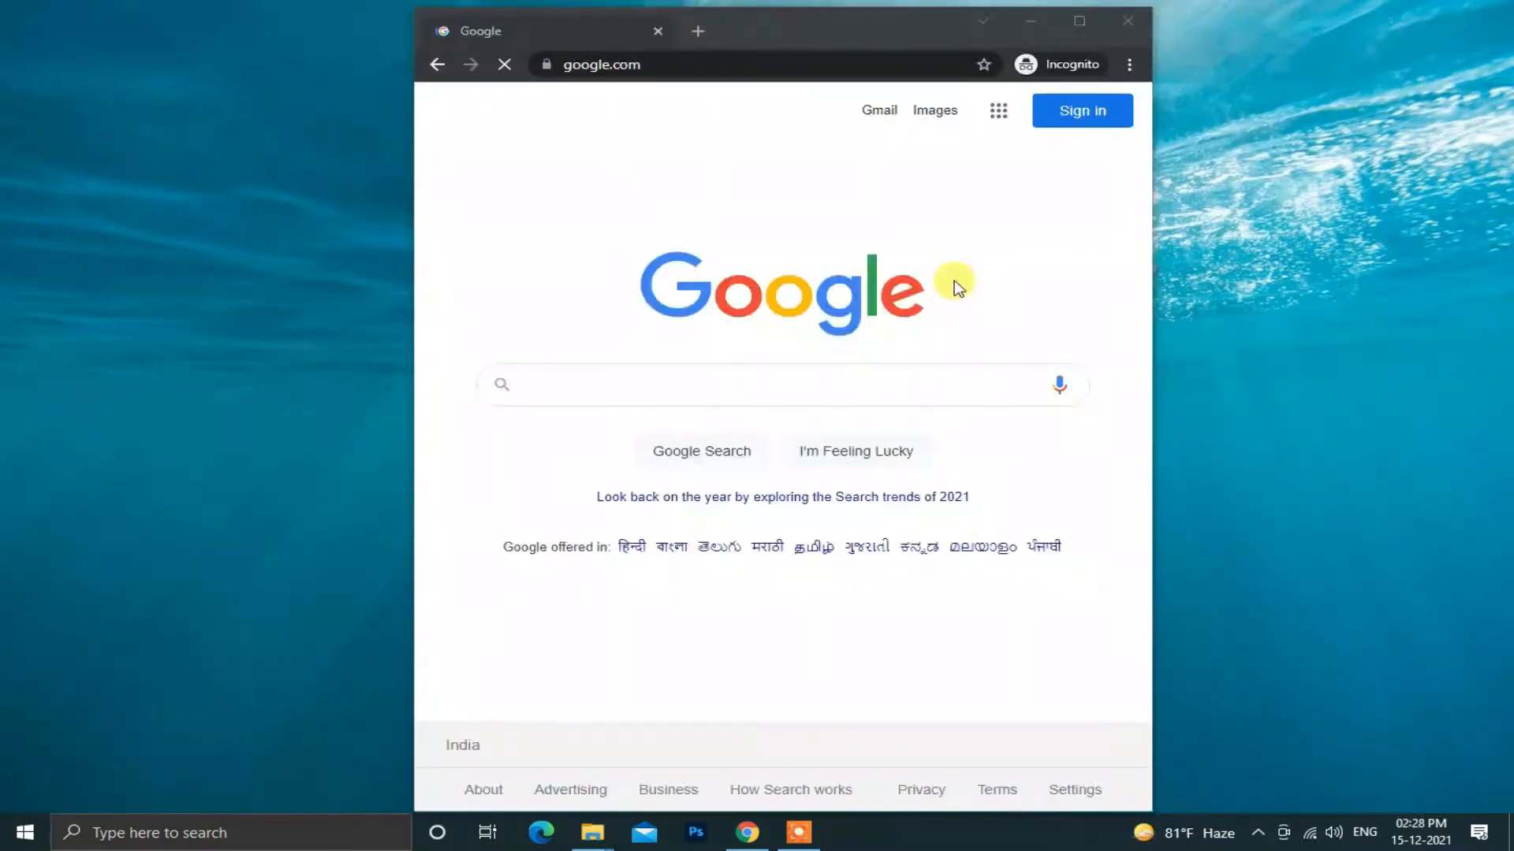
# Step: Search Google for "bypass tpm and secure boot file download"
pyautogui.click(693, 392)
pyautogui.write('b')
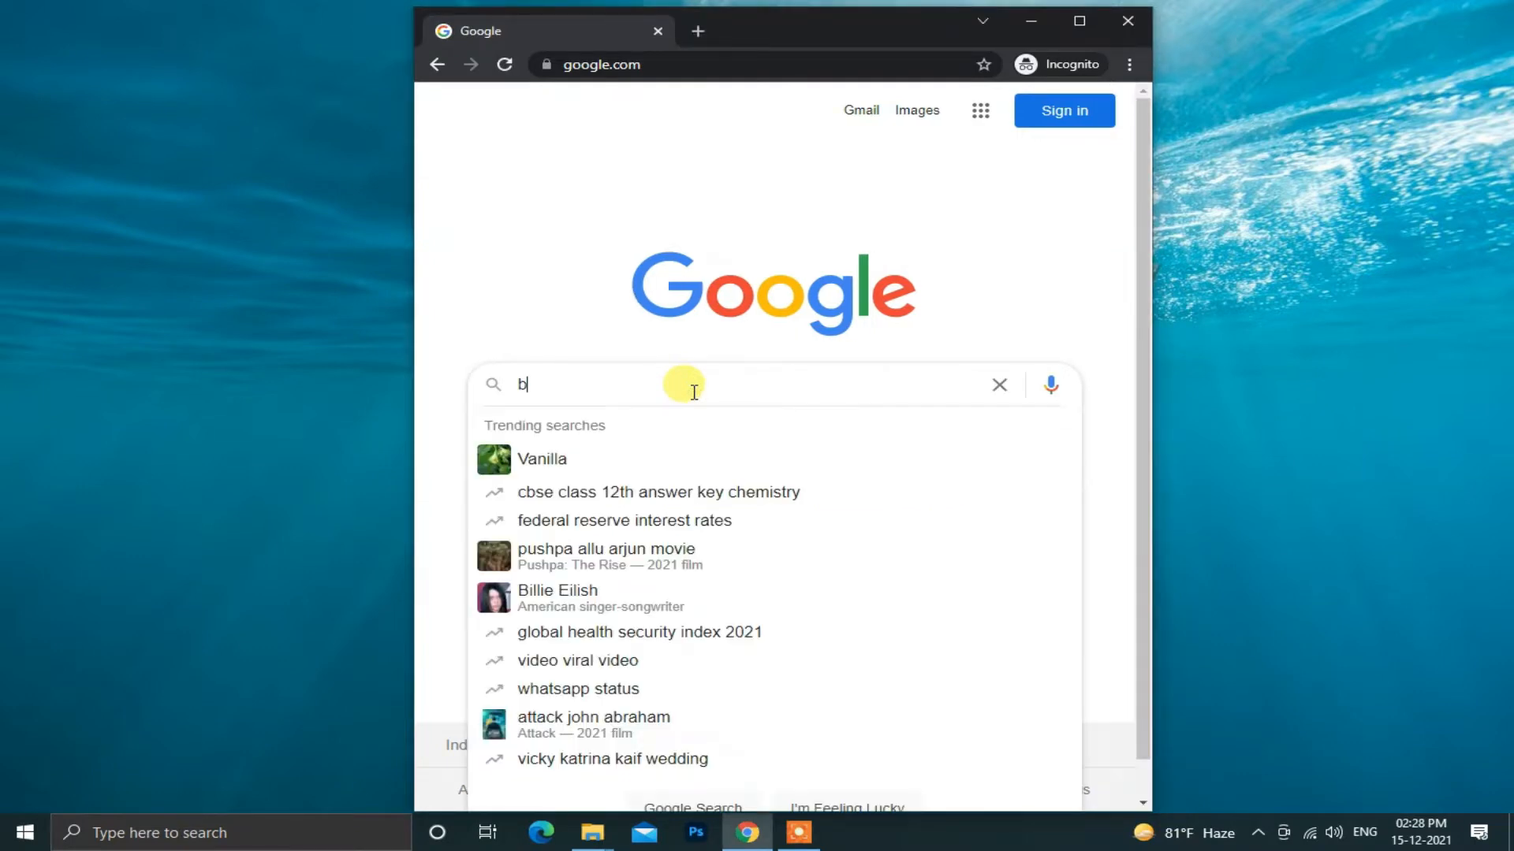
pyautogui.write('ypass tp')
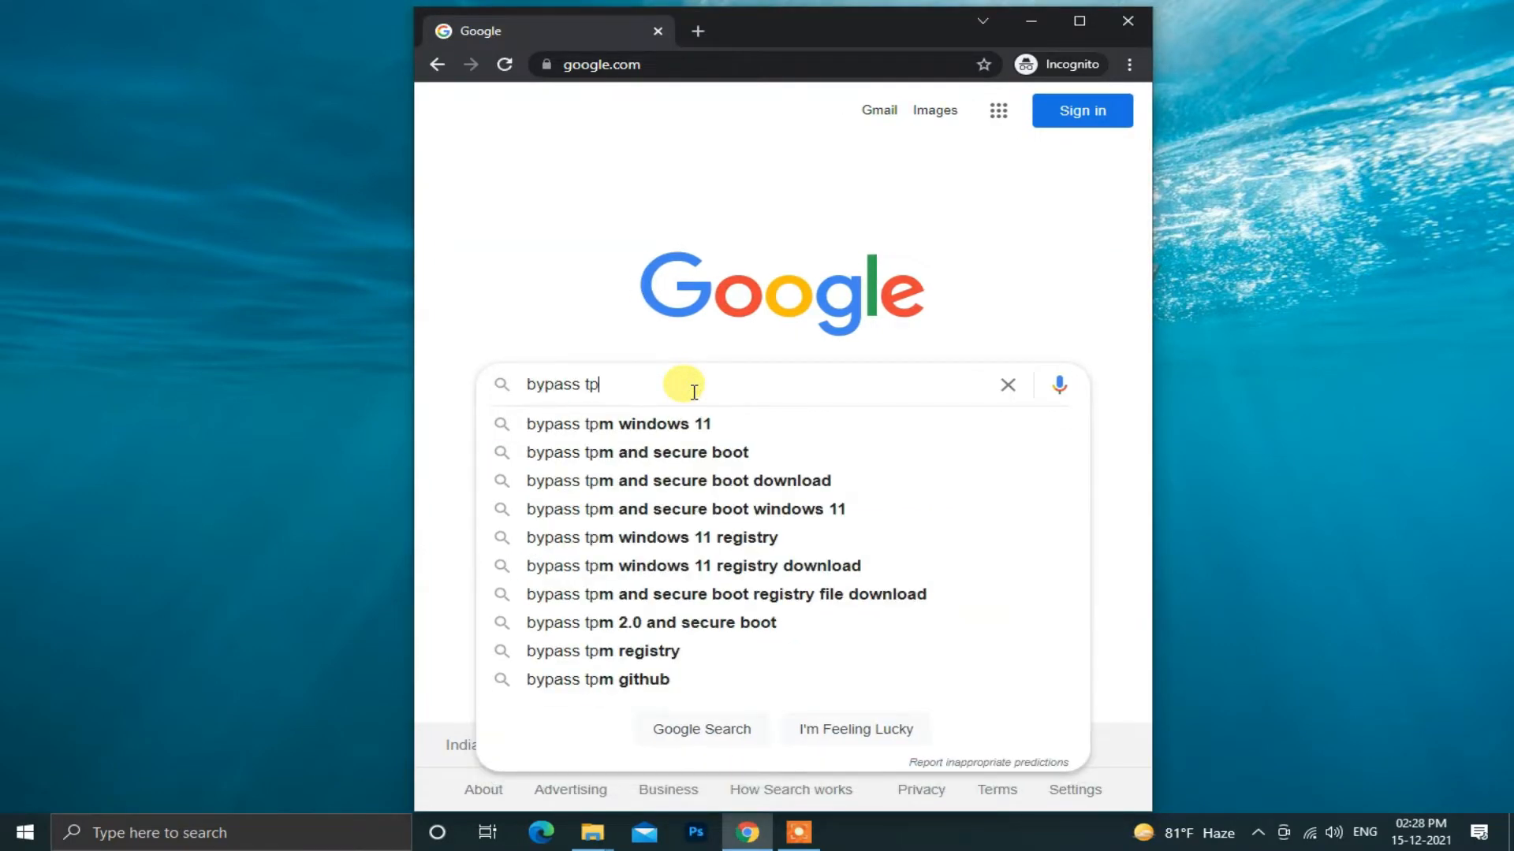
pyautogui.write('m and se')
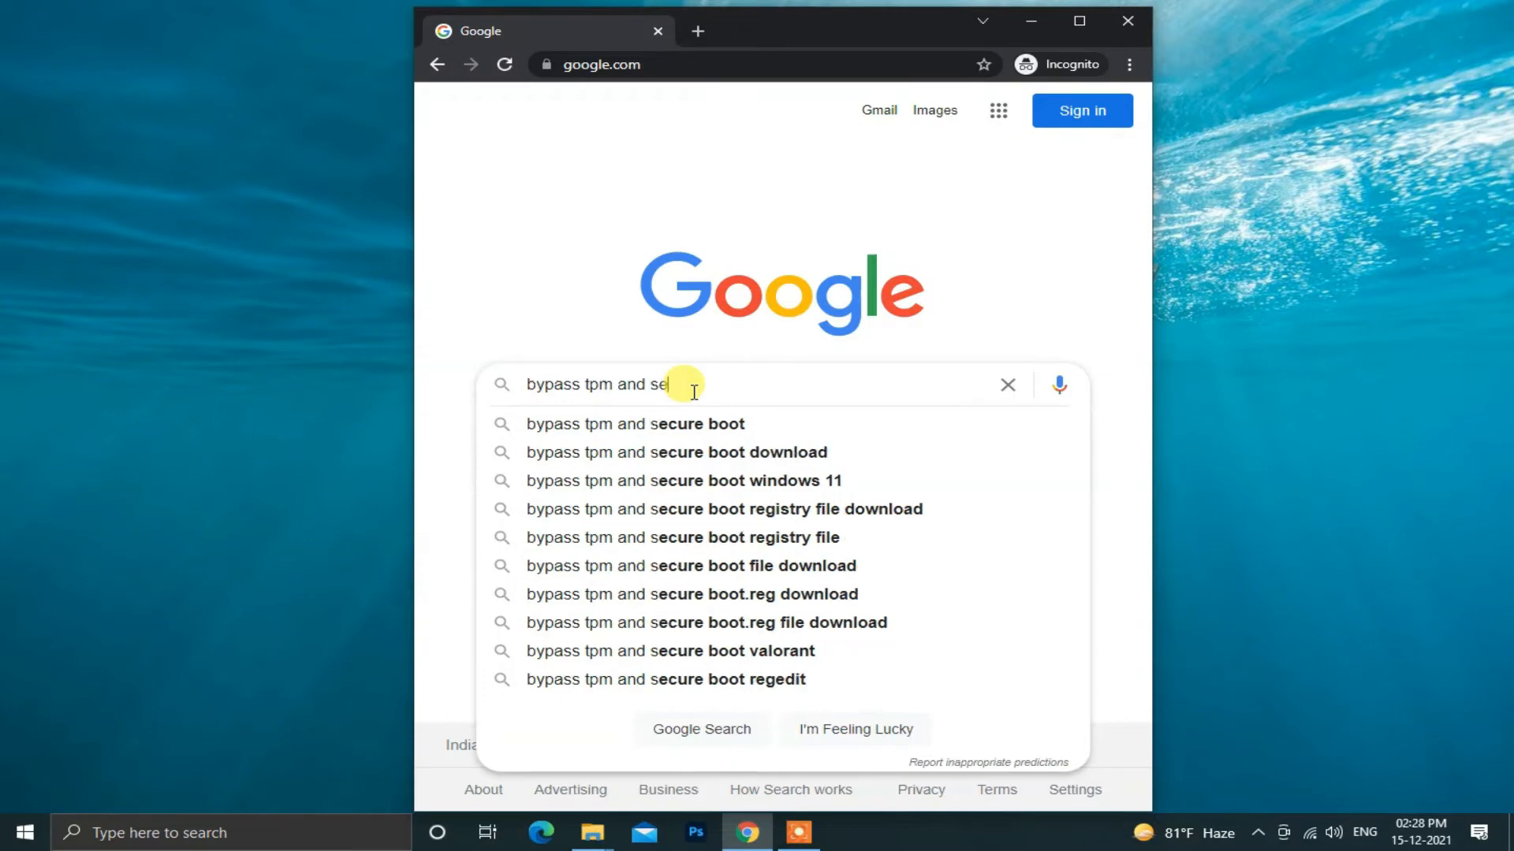
pyautogui.write('cure boot f')
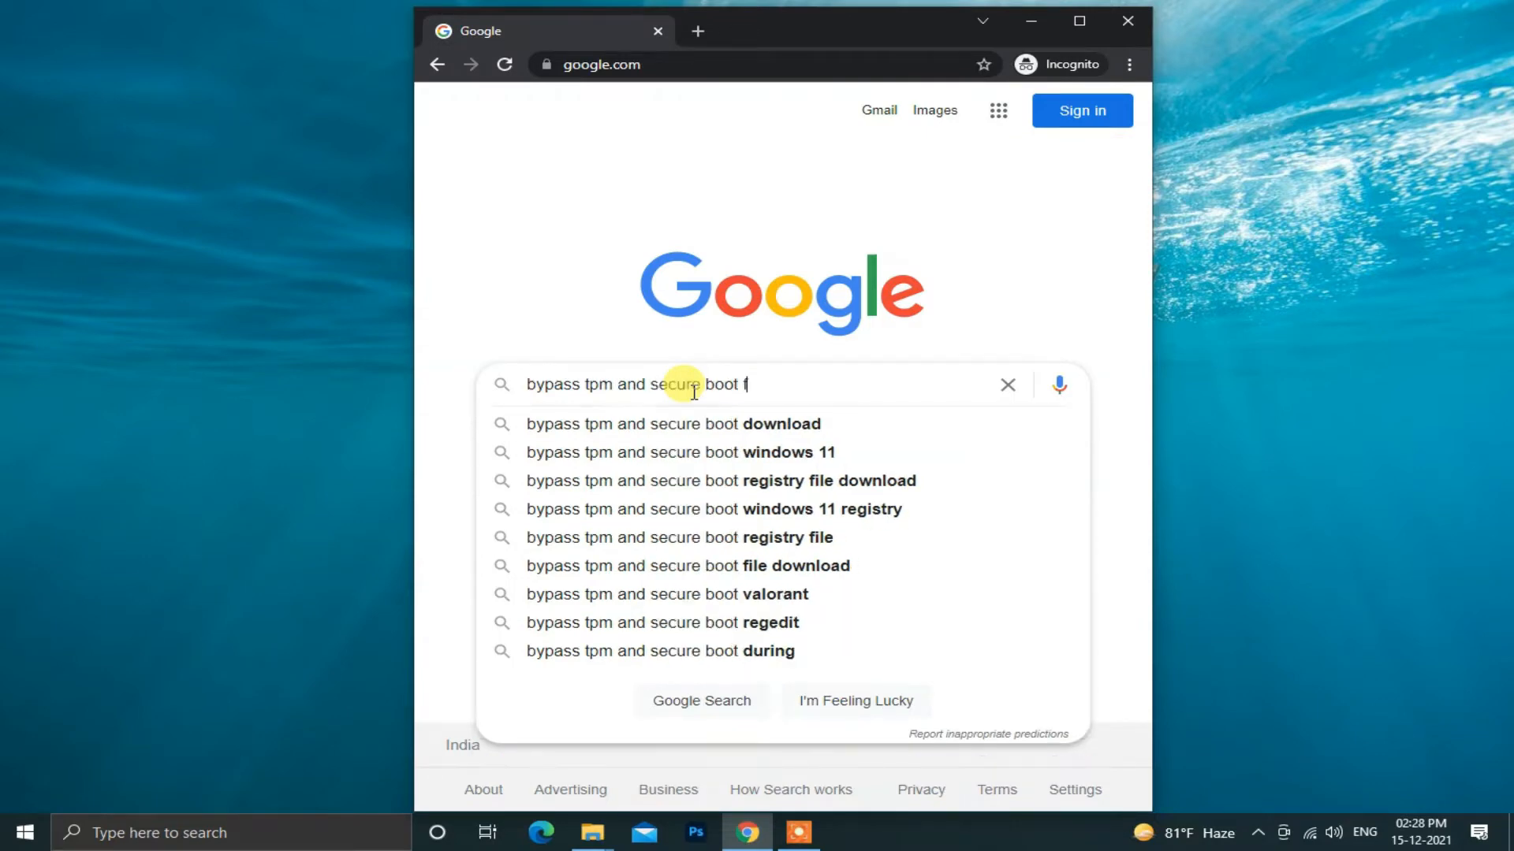
pyautogui.press('Down')
pyautogui.press('Down')
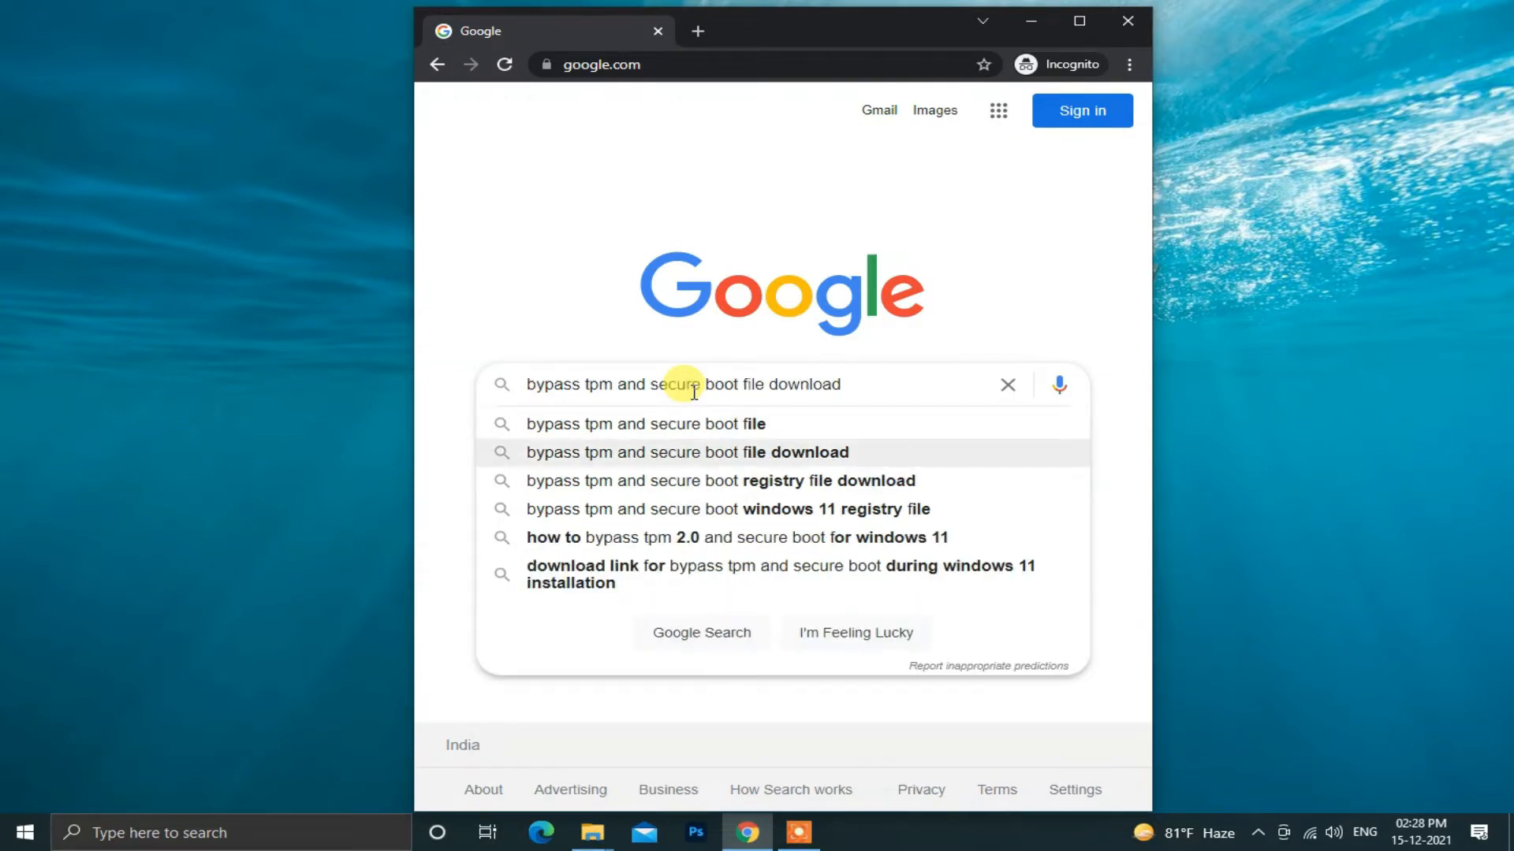
pyautogui.press('Return')
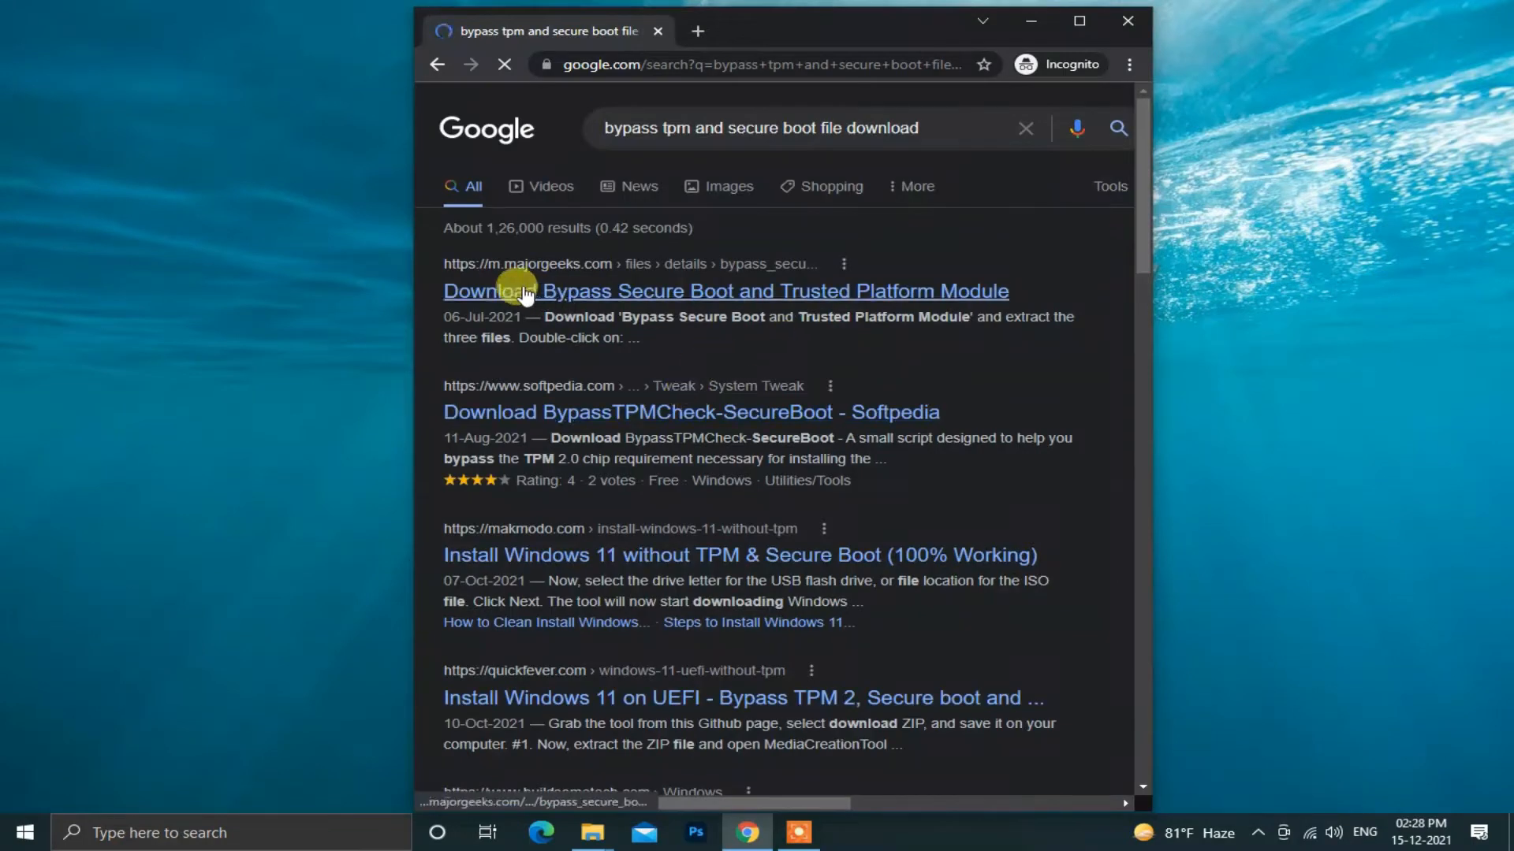
# Step: Open the MajorGeeks result for Bypass Secure Boot and Trusted Platform Module and download the file
pyautogui.click(651, 293)
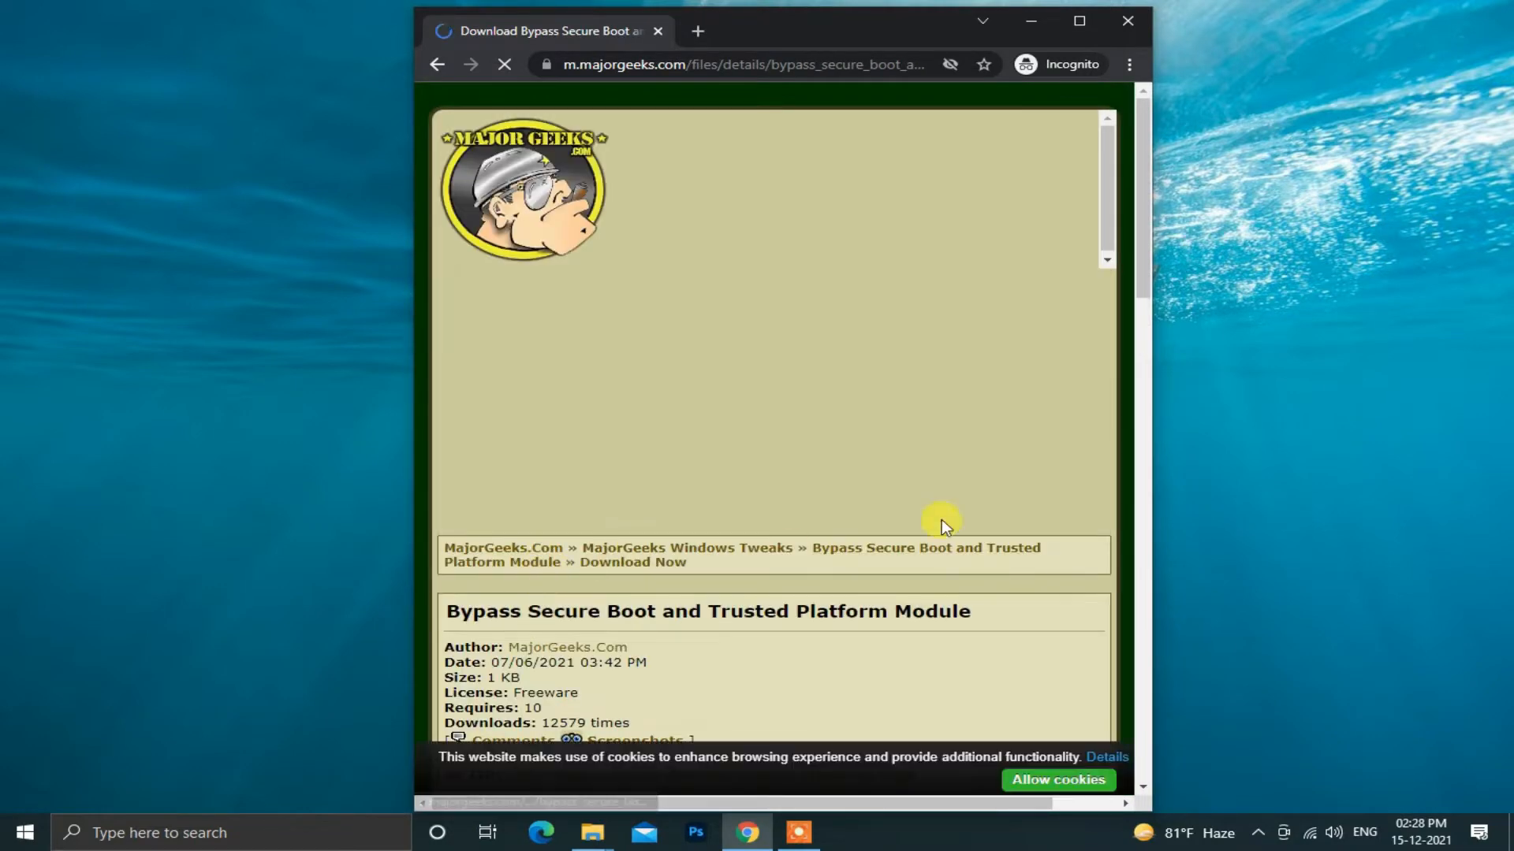
pyautogui.click(1081, 22)
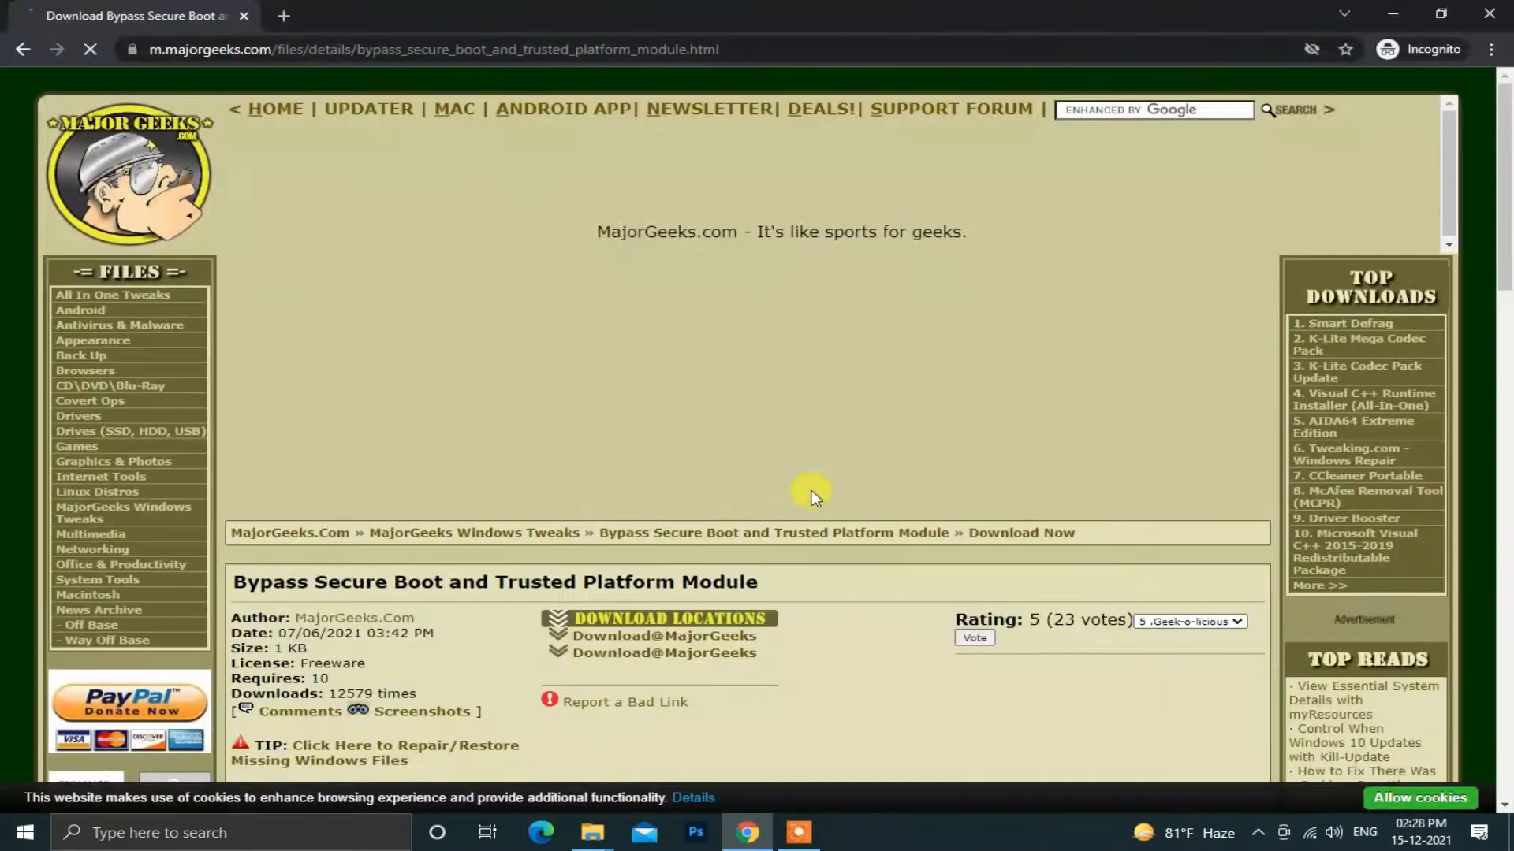
pyautogui.scroll(-3, 807, 497)
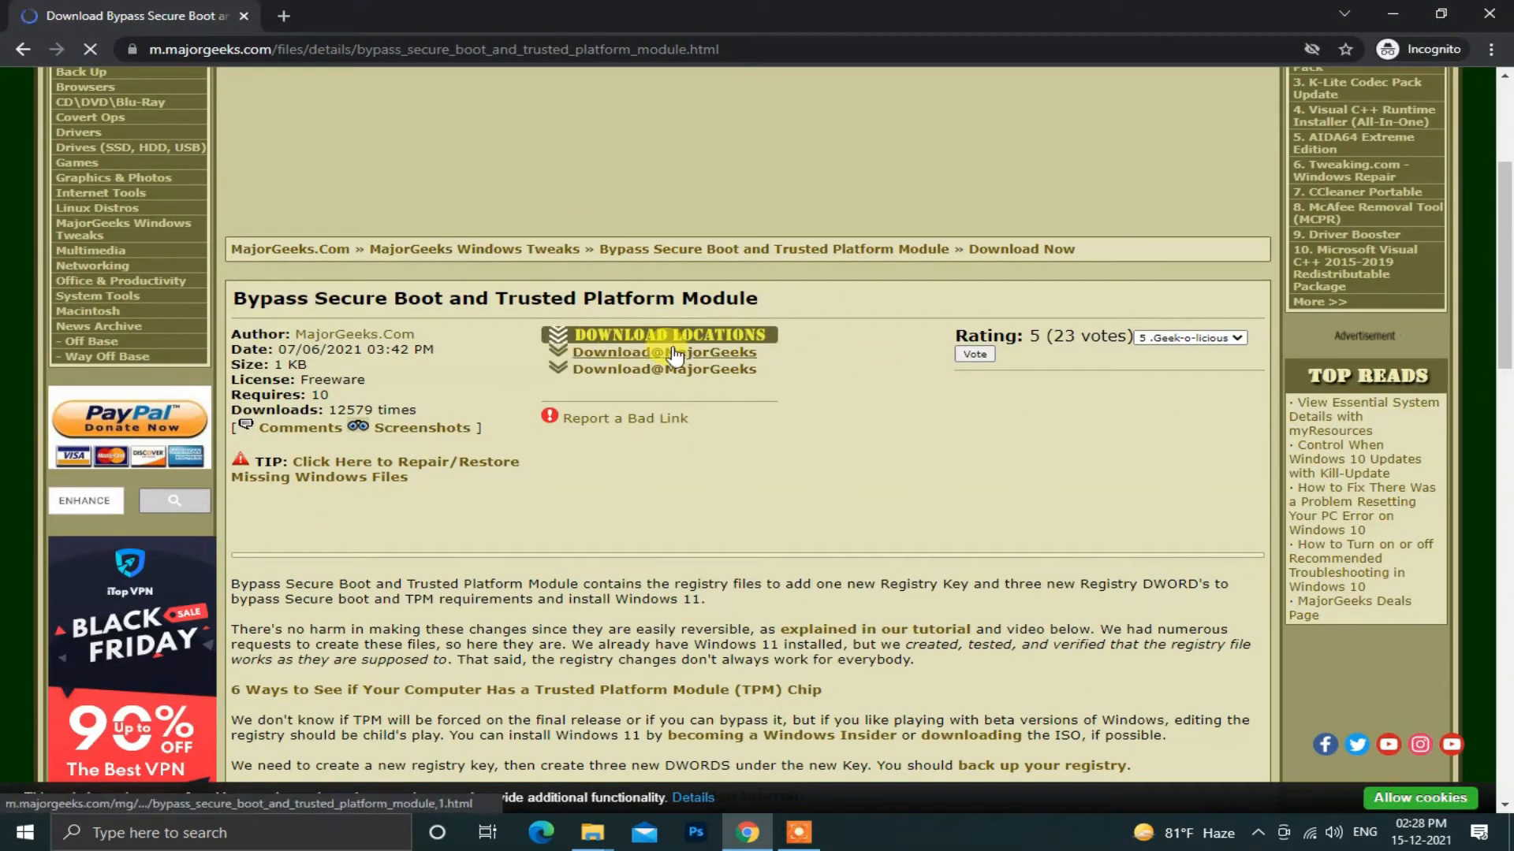
pyautogui.click(674, 356)
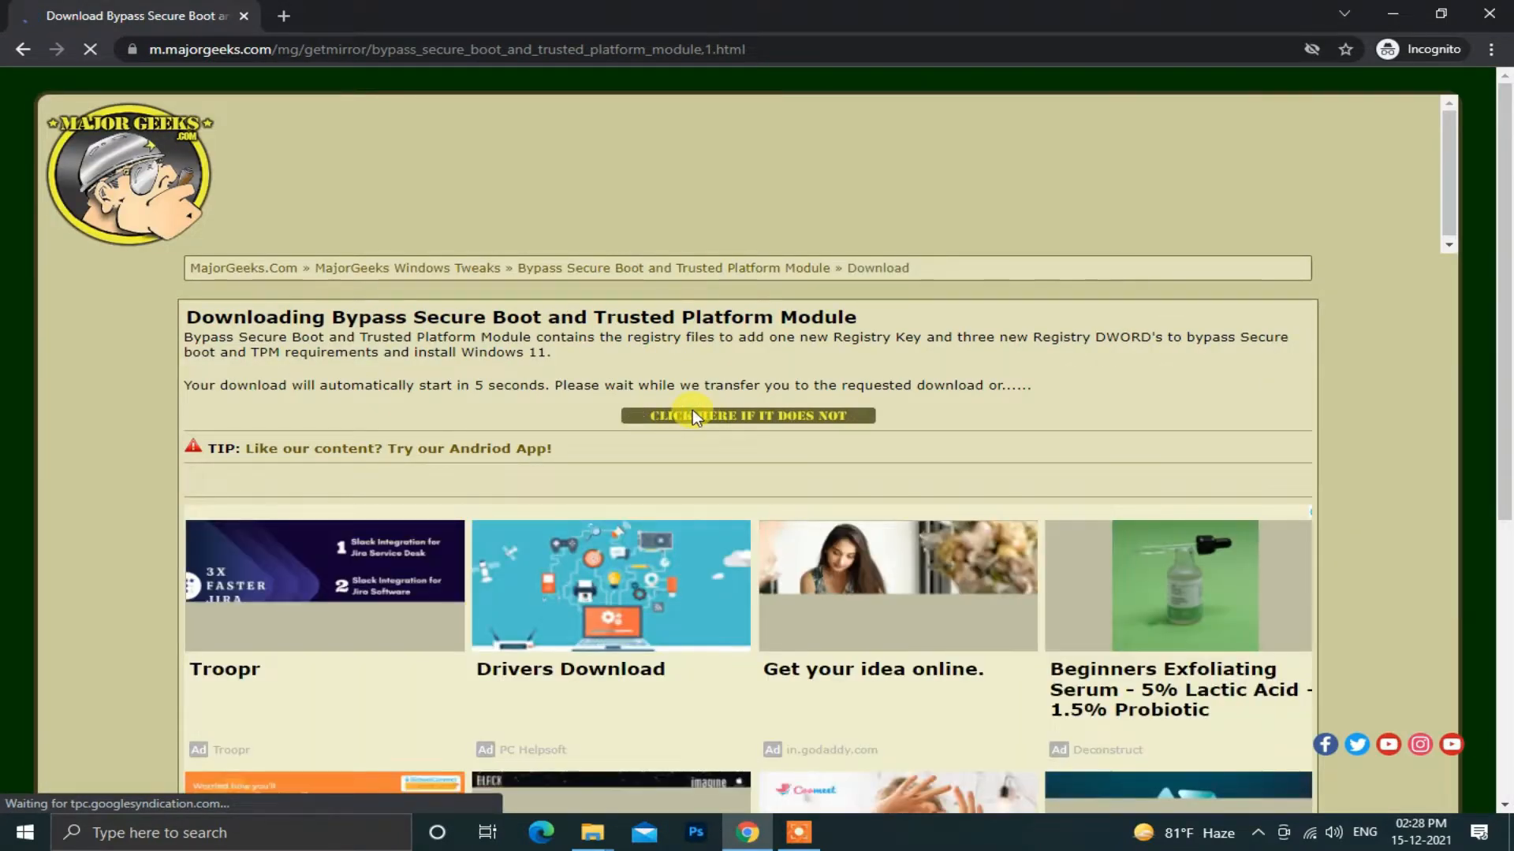
pyautogui.click(1440, 14)
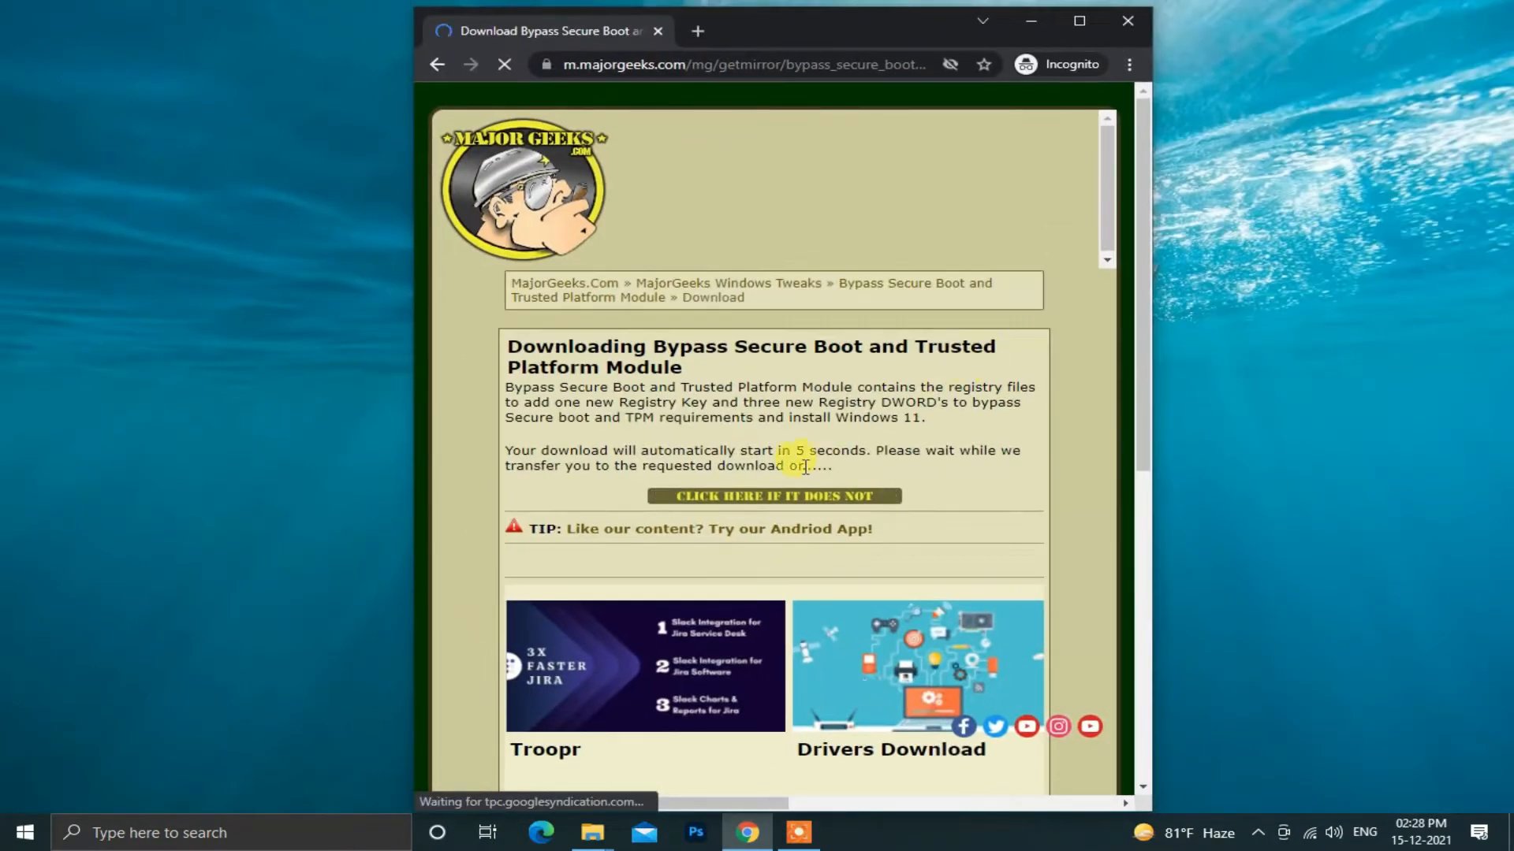
pyautogui.click(804, 502)
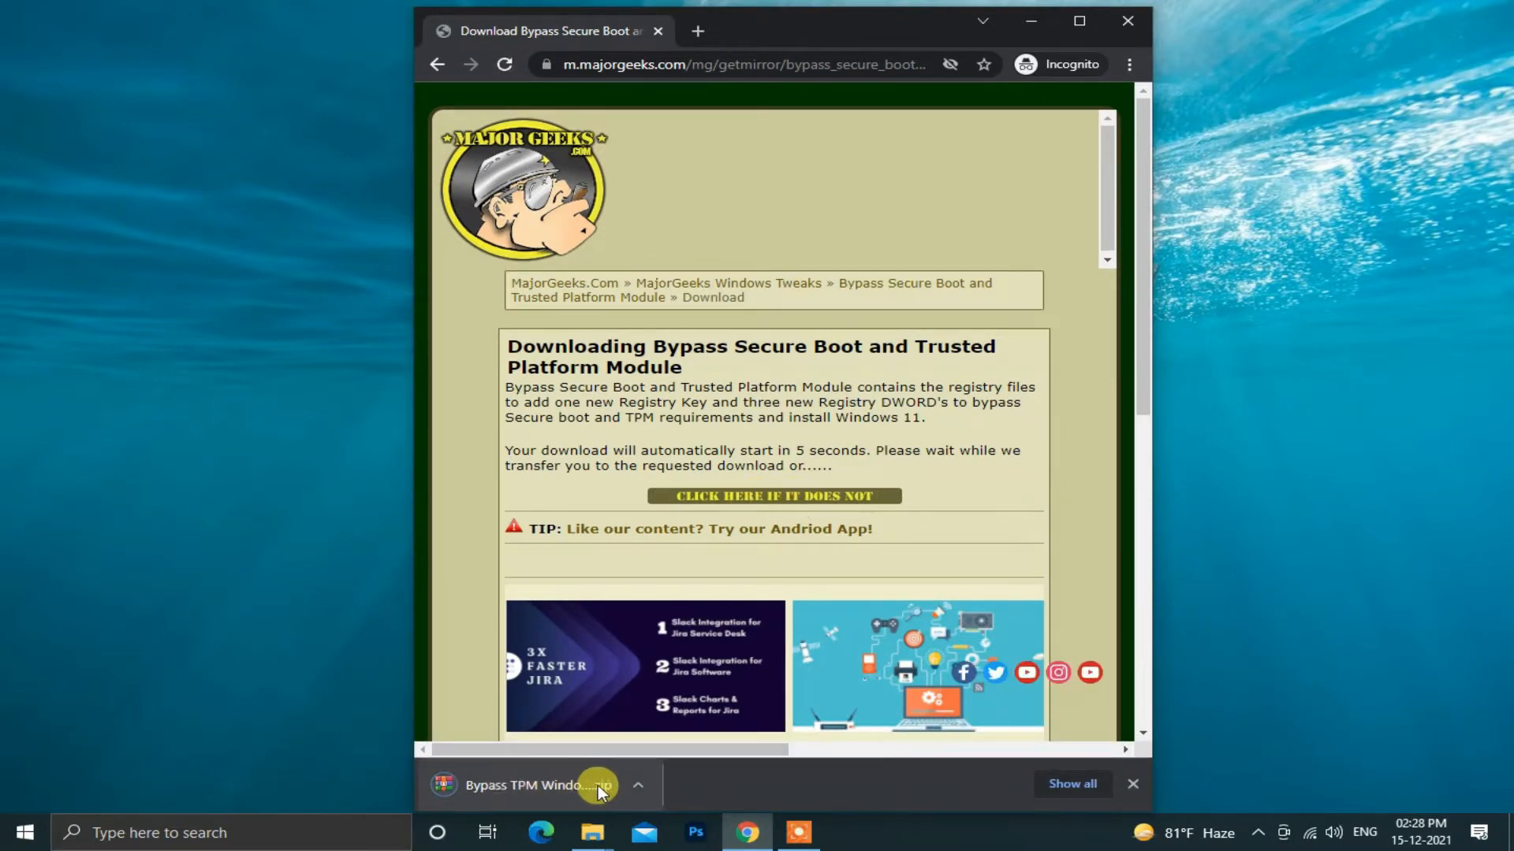
# Step: Show the downloaded Bypass TPM Windows 11 archive in its folder, move it to the desktop and close the folder
pyautogui.click(641, 787)
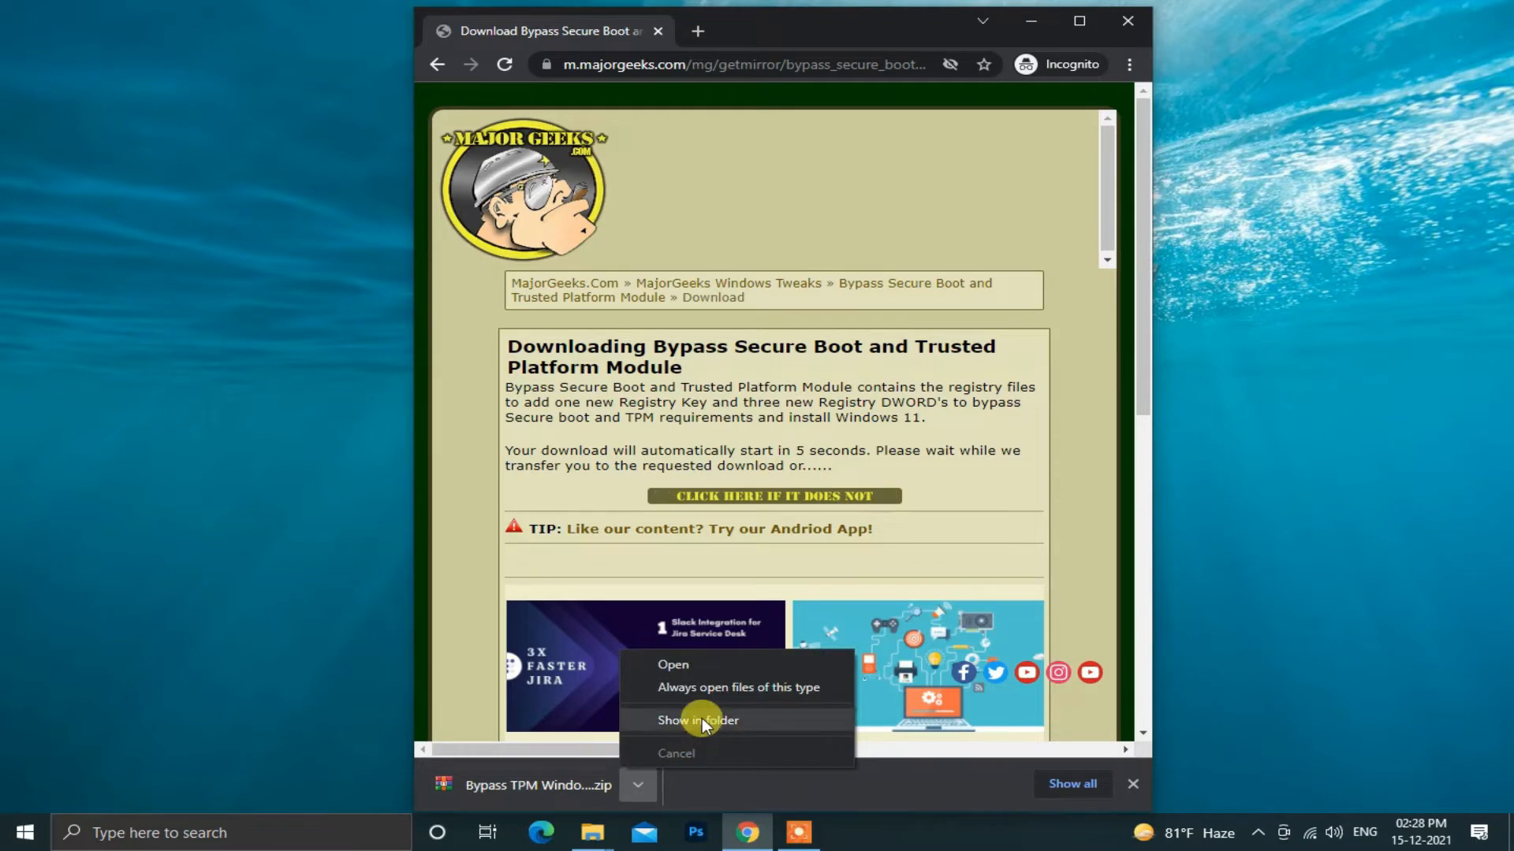
pyautogui.click(702, 717)
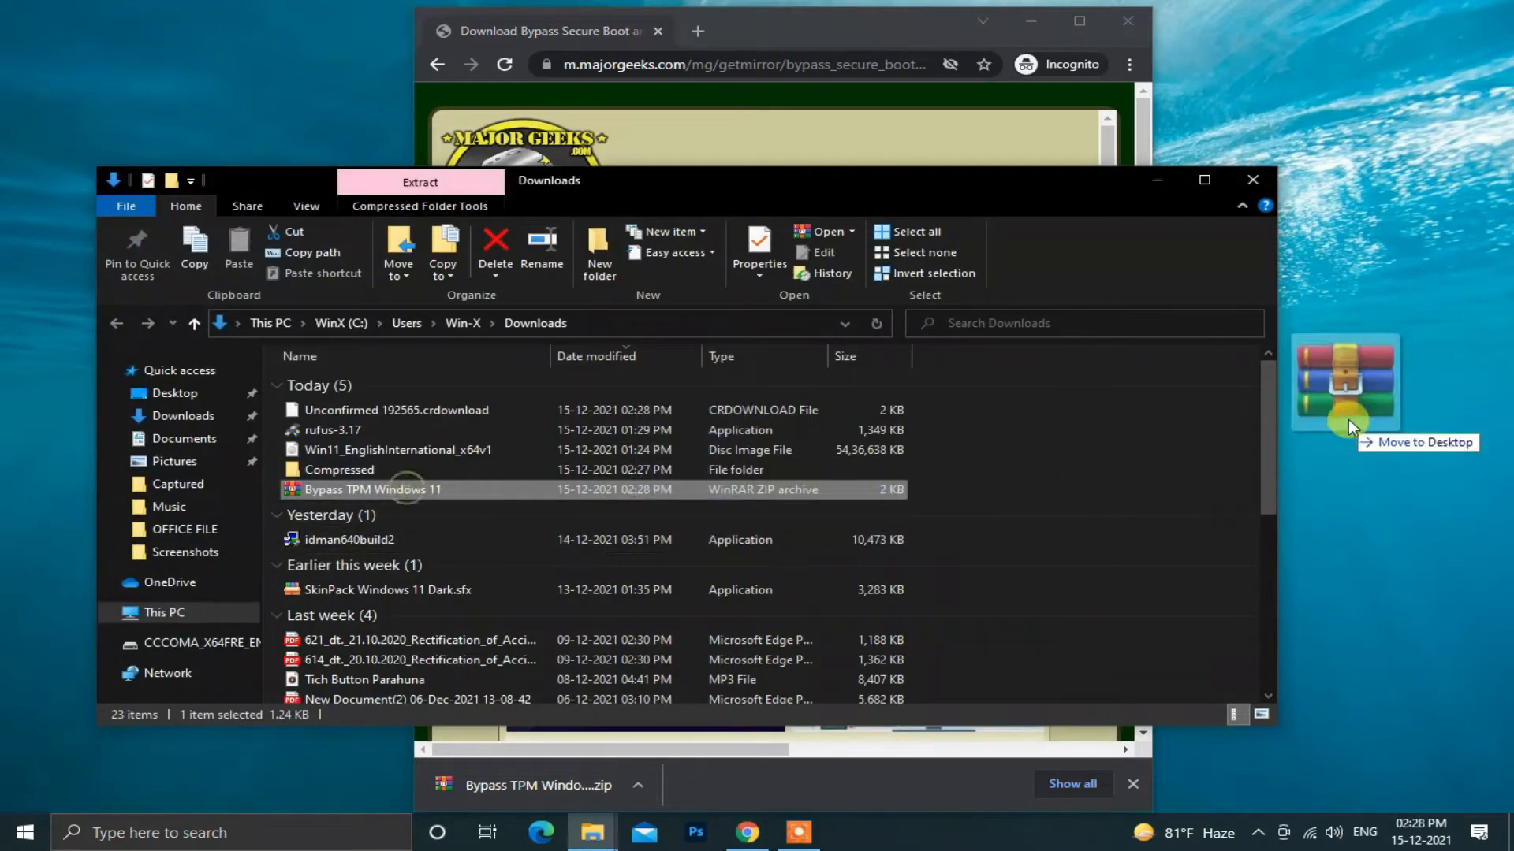
pyautogui.moveTo(1348, 420); pyautogui.dragTo(1410, 214)
pyautogui.click(1264, 180)
# Step: Extract the archive into a "Bypass TPM Windows 11" folder, place that folder below the archive on the desktop and open it
pyautogui.rightClick(1374, 233)
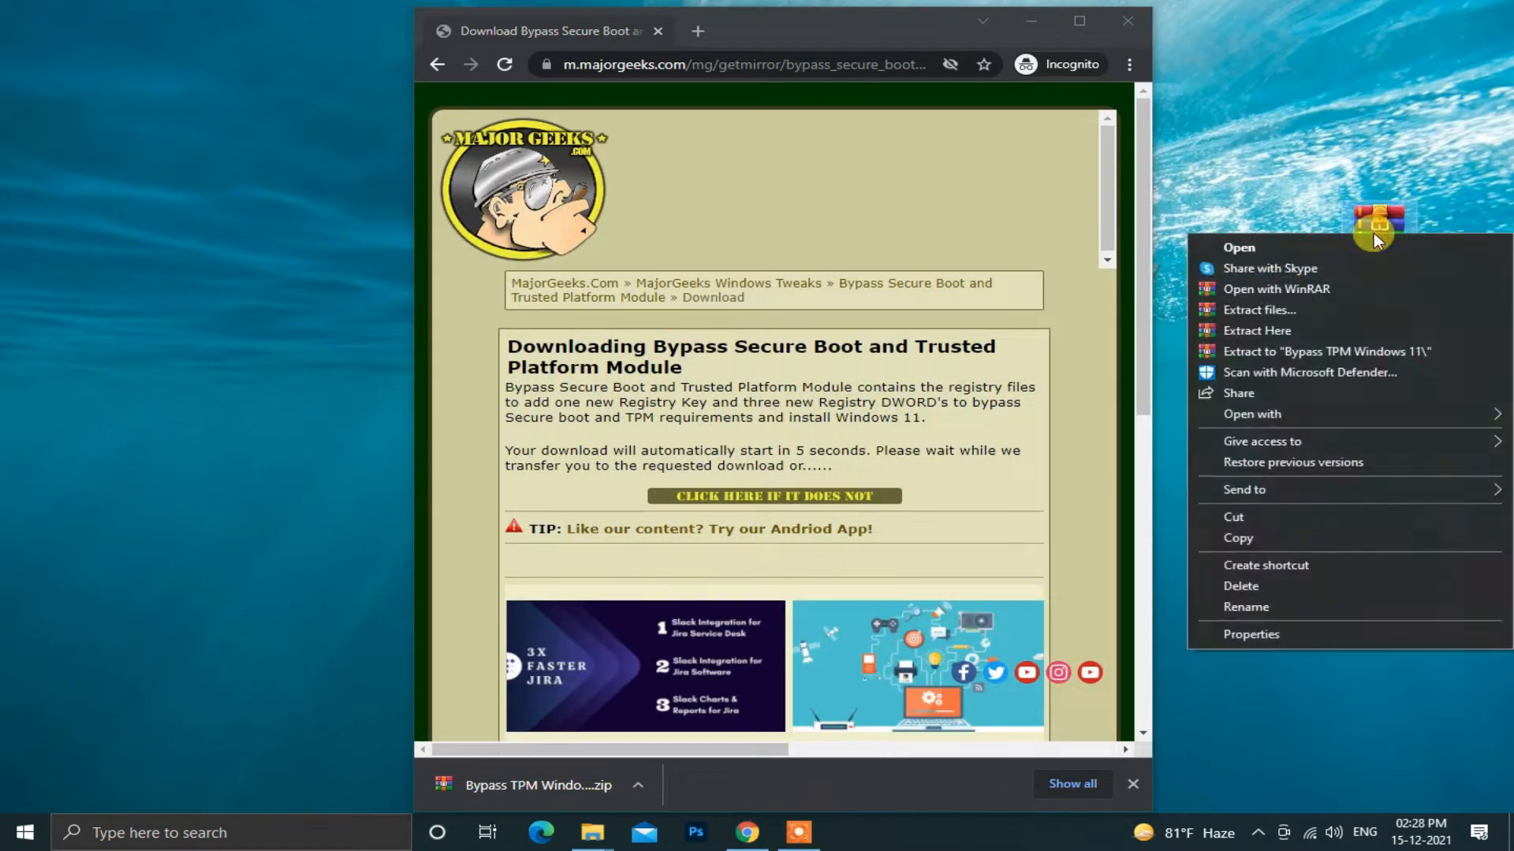
pyautogui.click(1327, 353)
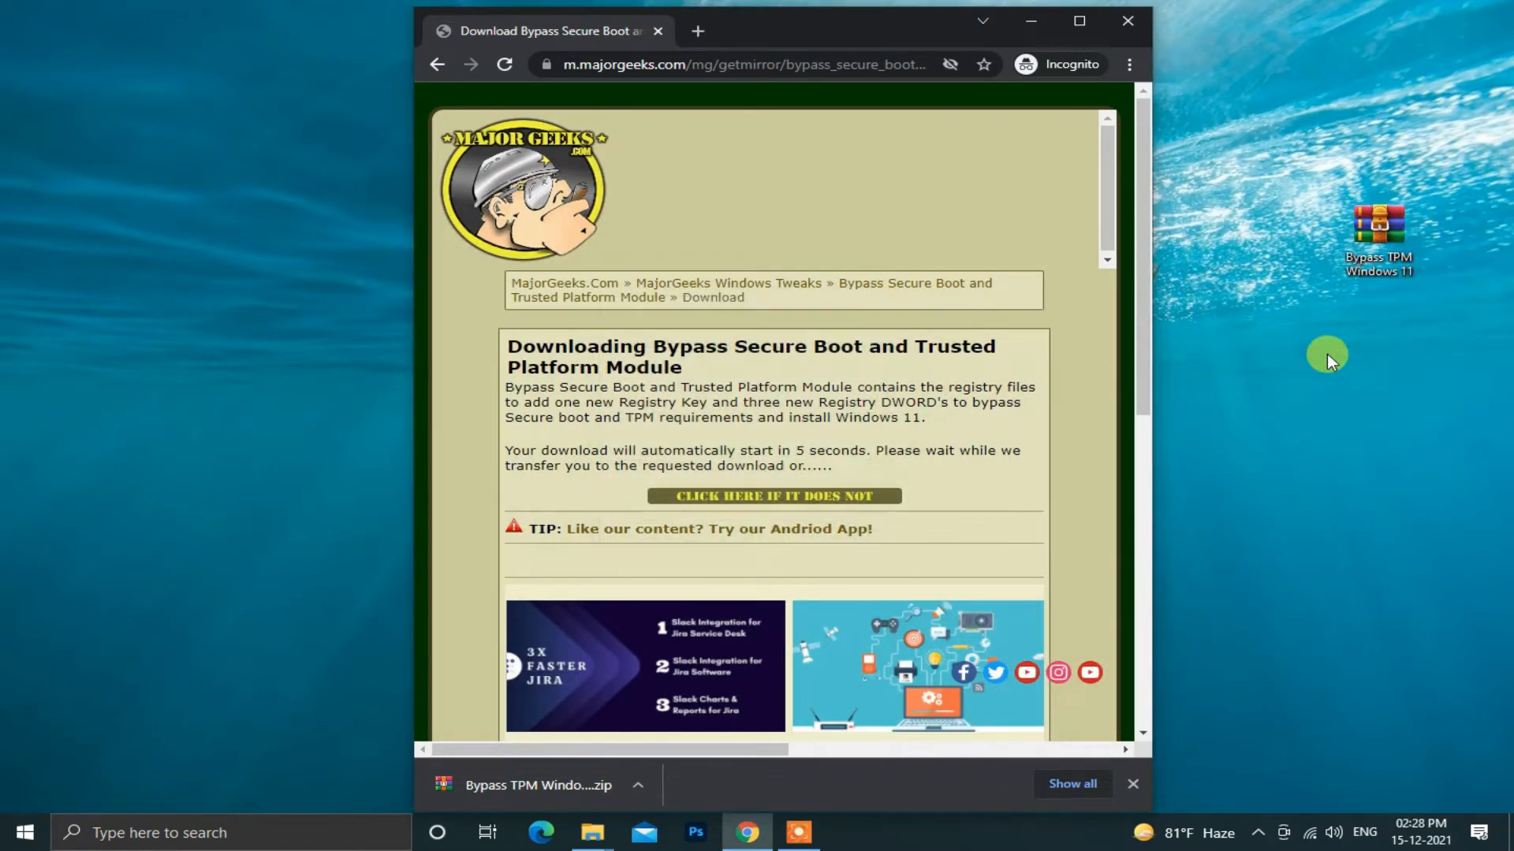
pyautogui.moveTo(47, 43); pyautogui.dragTo(1350, 363)
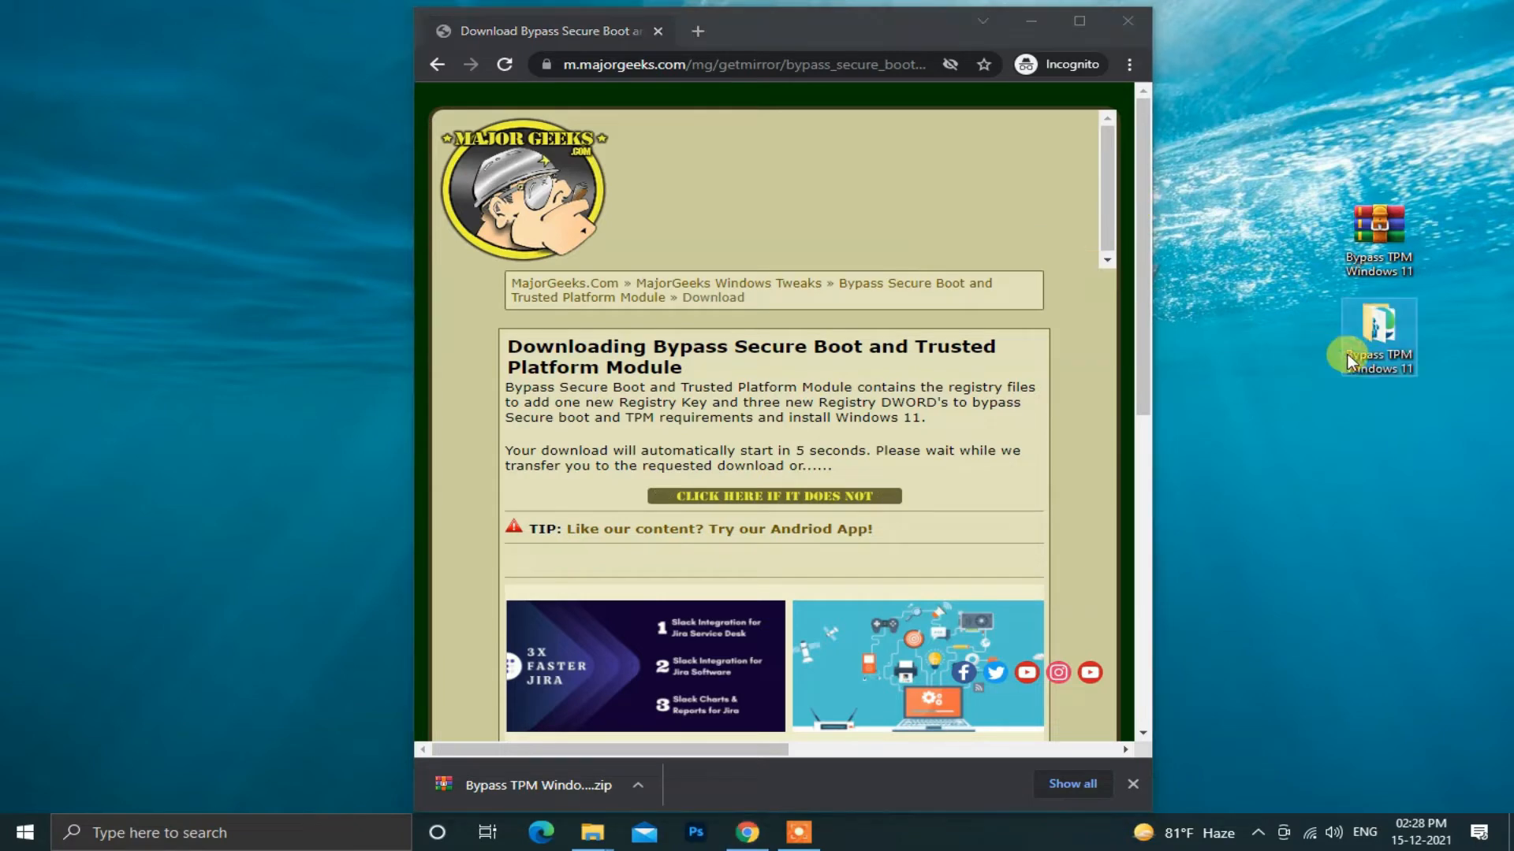
pyautogui.doubleClick(1392, 351)
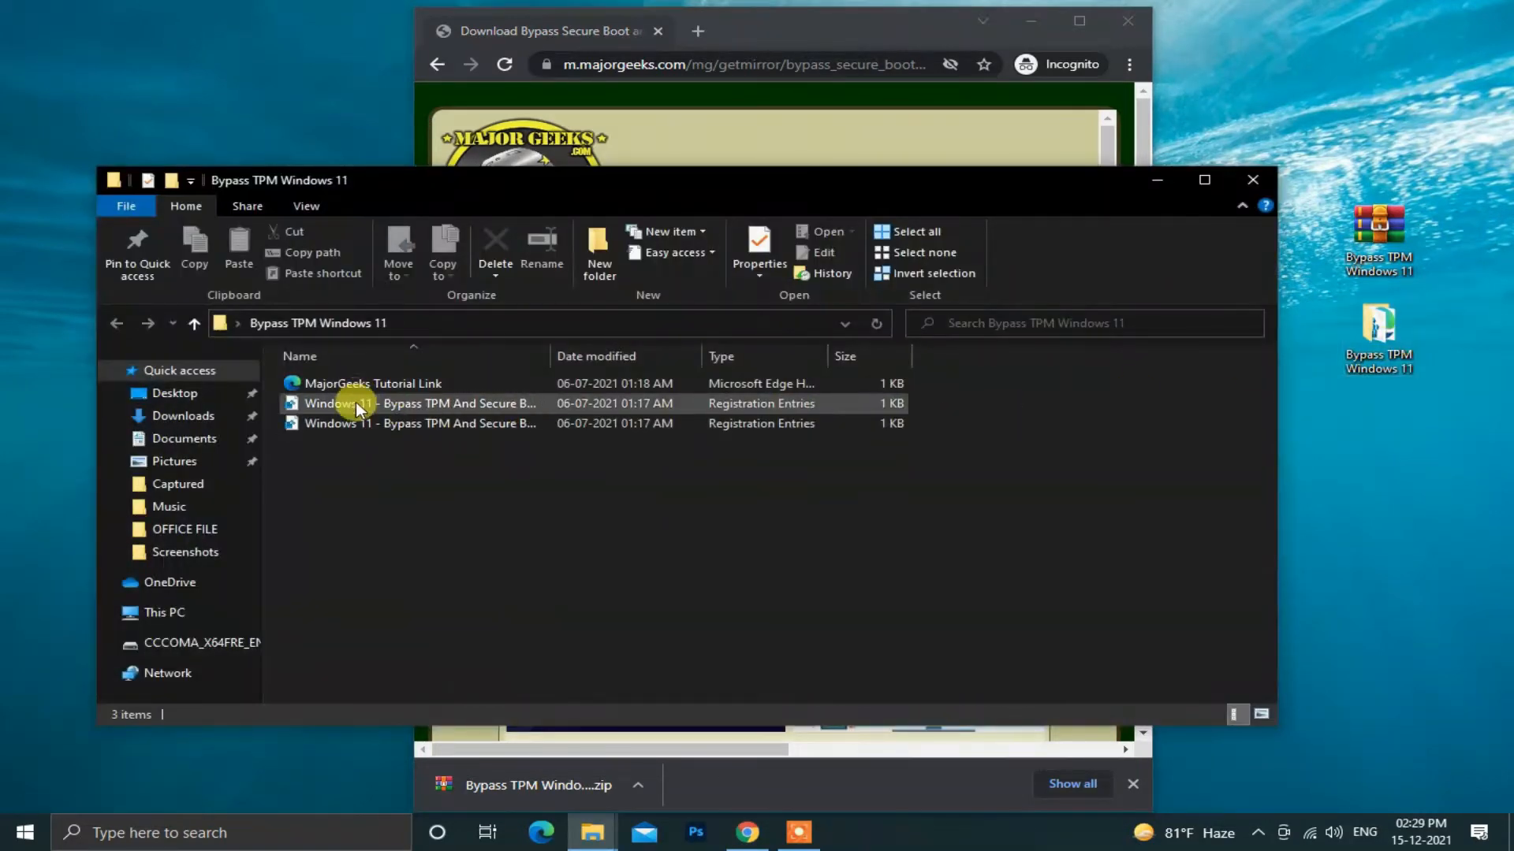
# Step: Display the folder's files as large icons and copy the "Windows 11 - Bypass TPM And Secure Boot" registry file, not the DEFAULT one
pyautogui.rightClick(550, 499)
pyautogui.moveTo(635, 514)
pyautogui.click(853, 532)
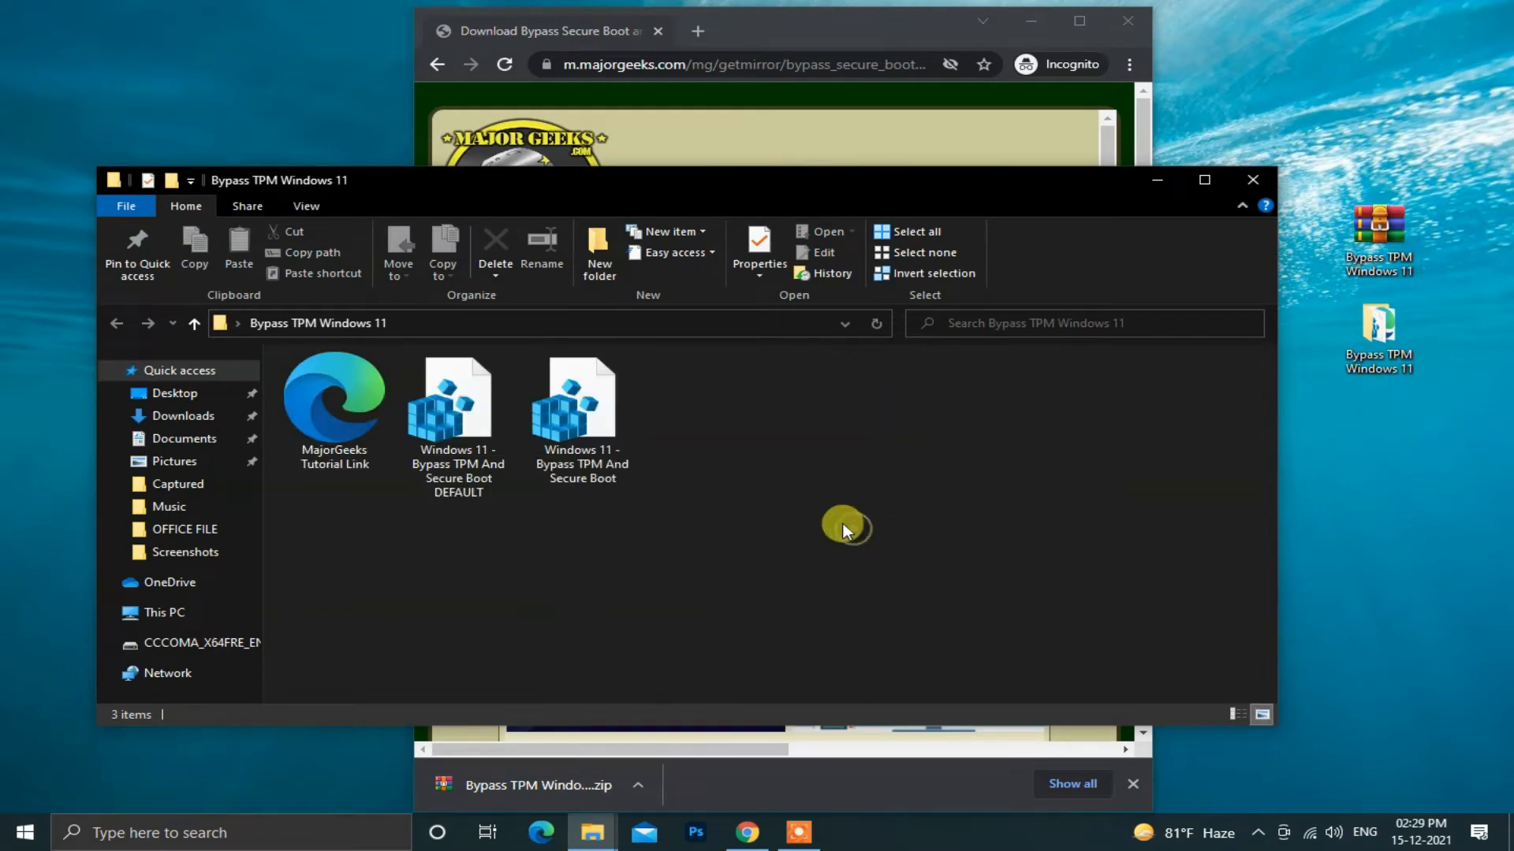
pyautogui.click(566, 435)
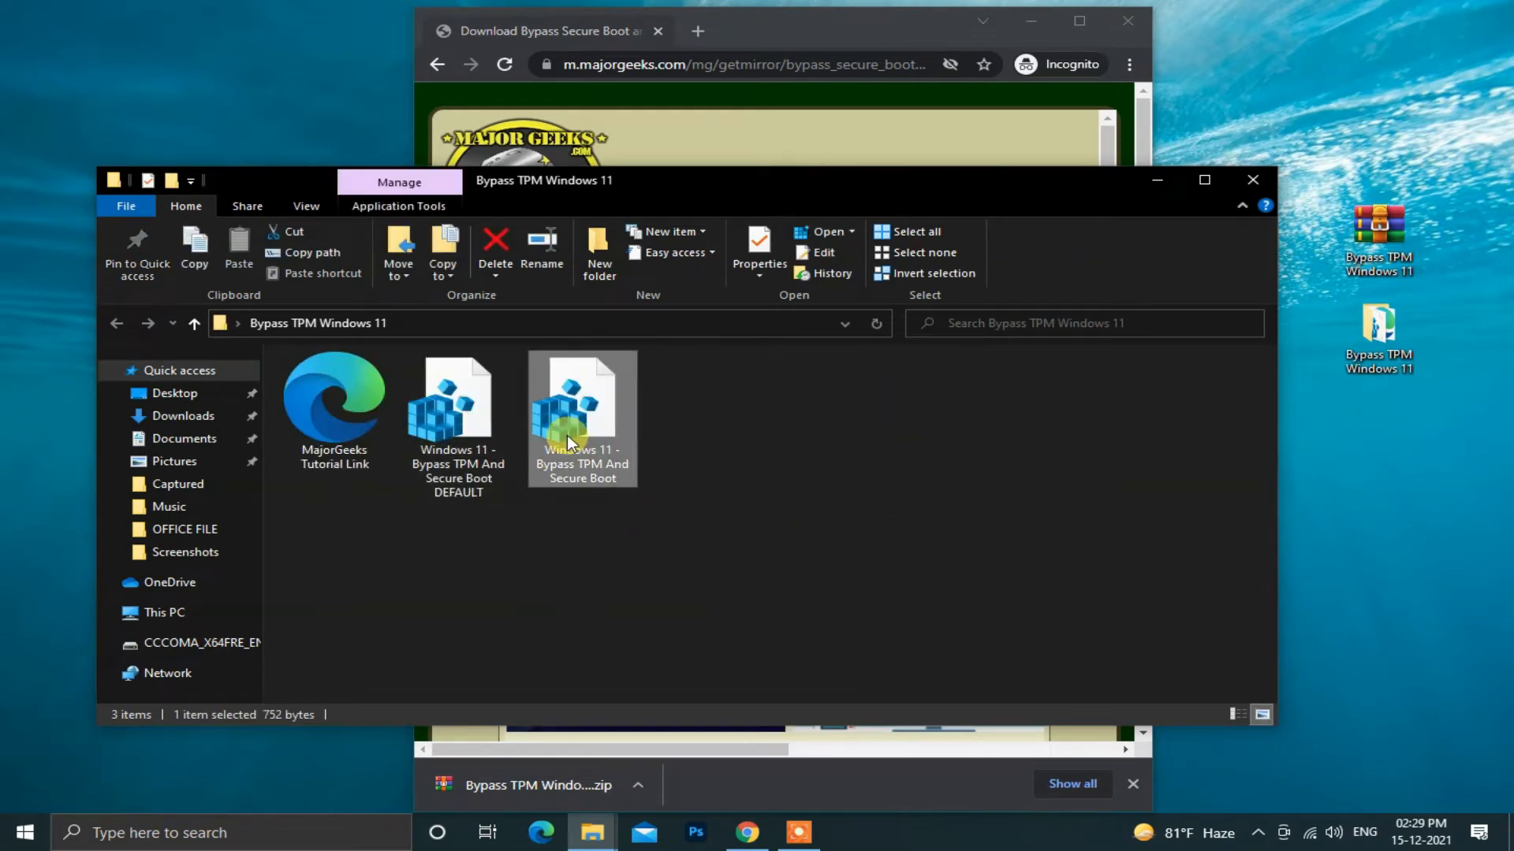
pyautogui.rightClick(566, 435)
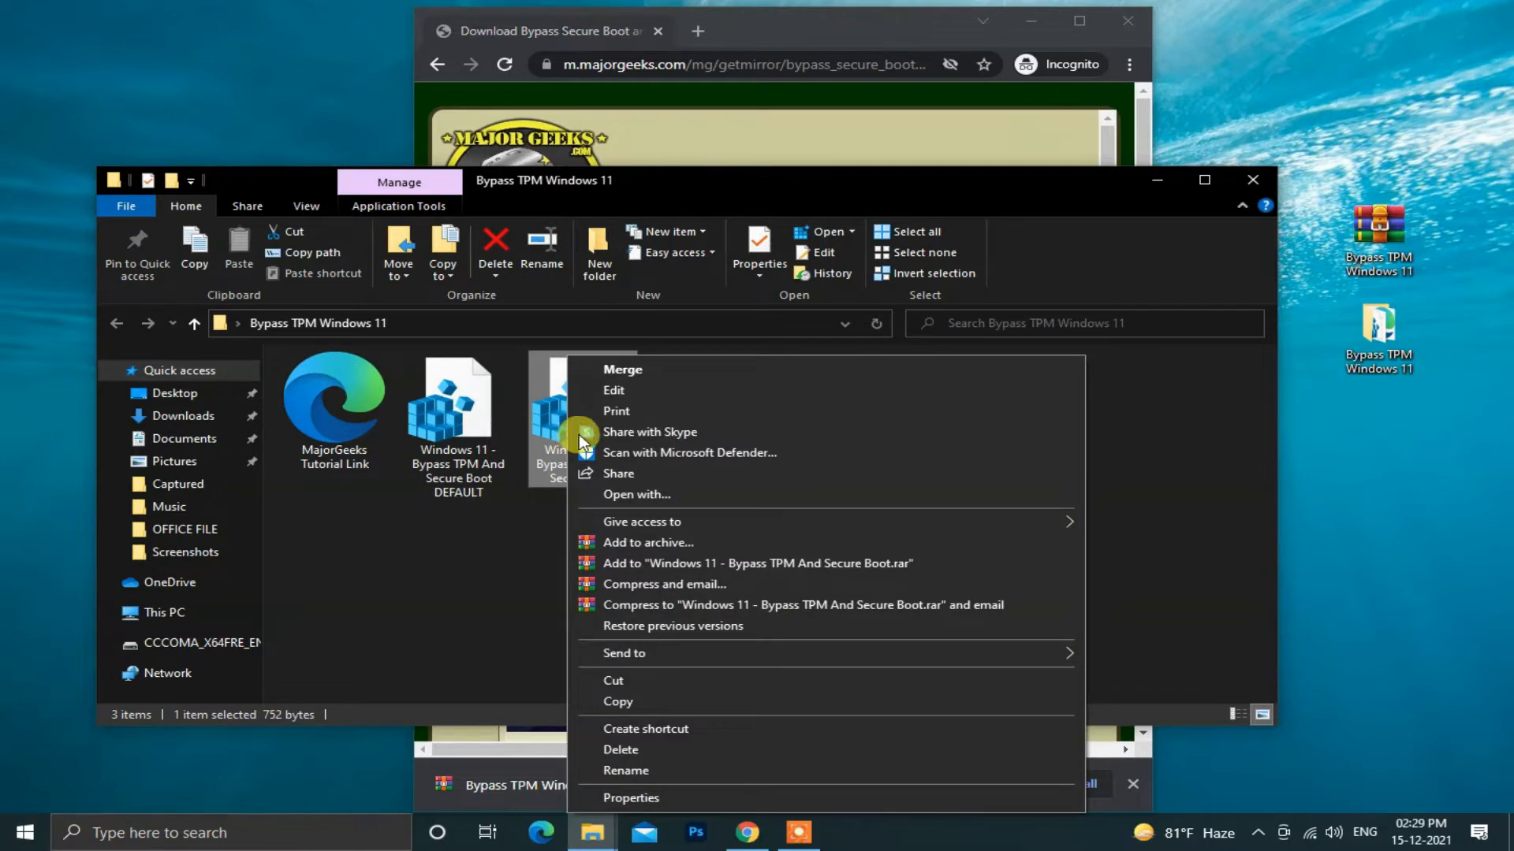
pyautogui.click(632, 700)
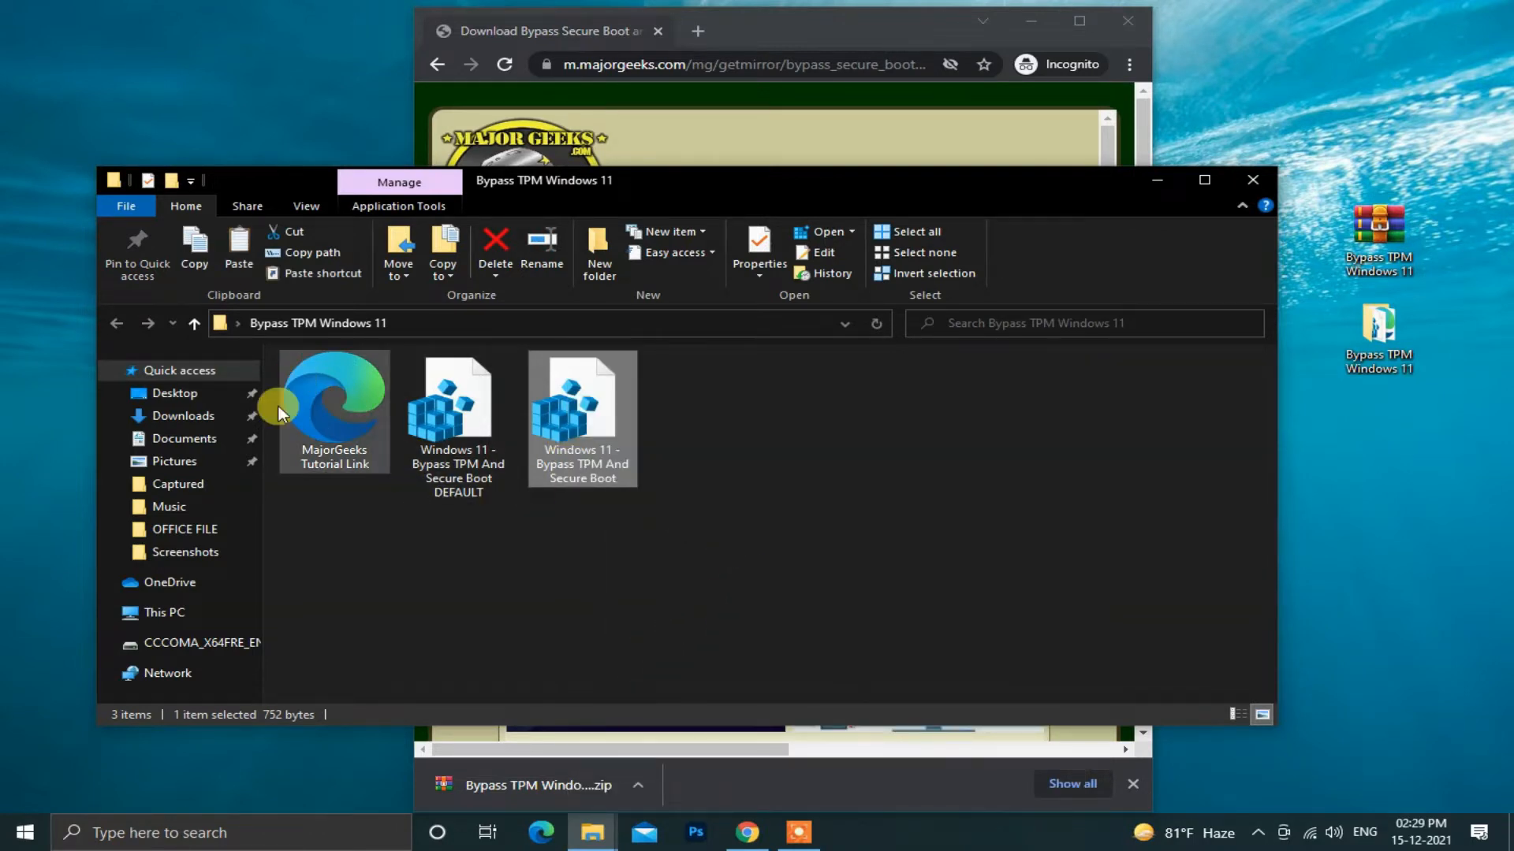
# Step: Paste the copied registry file into the root of the CCCOMA_X64FRE_EN-GB_DV9 (G:) USB drive
pyautogui.click(171, 620)
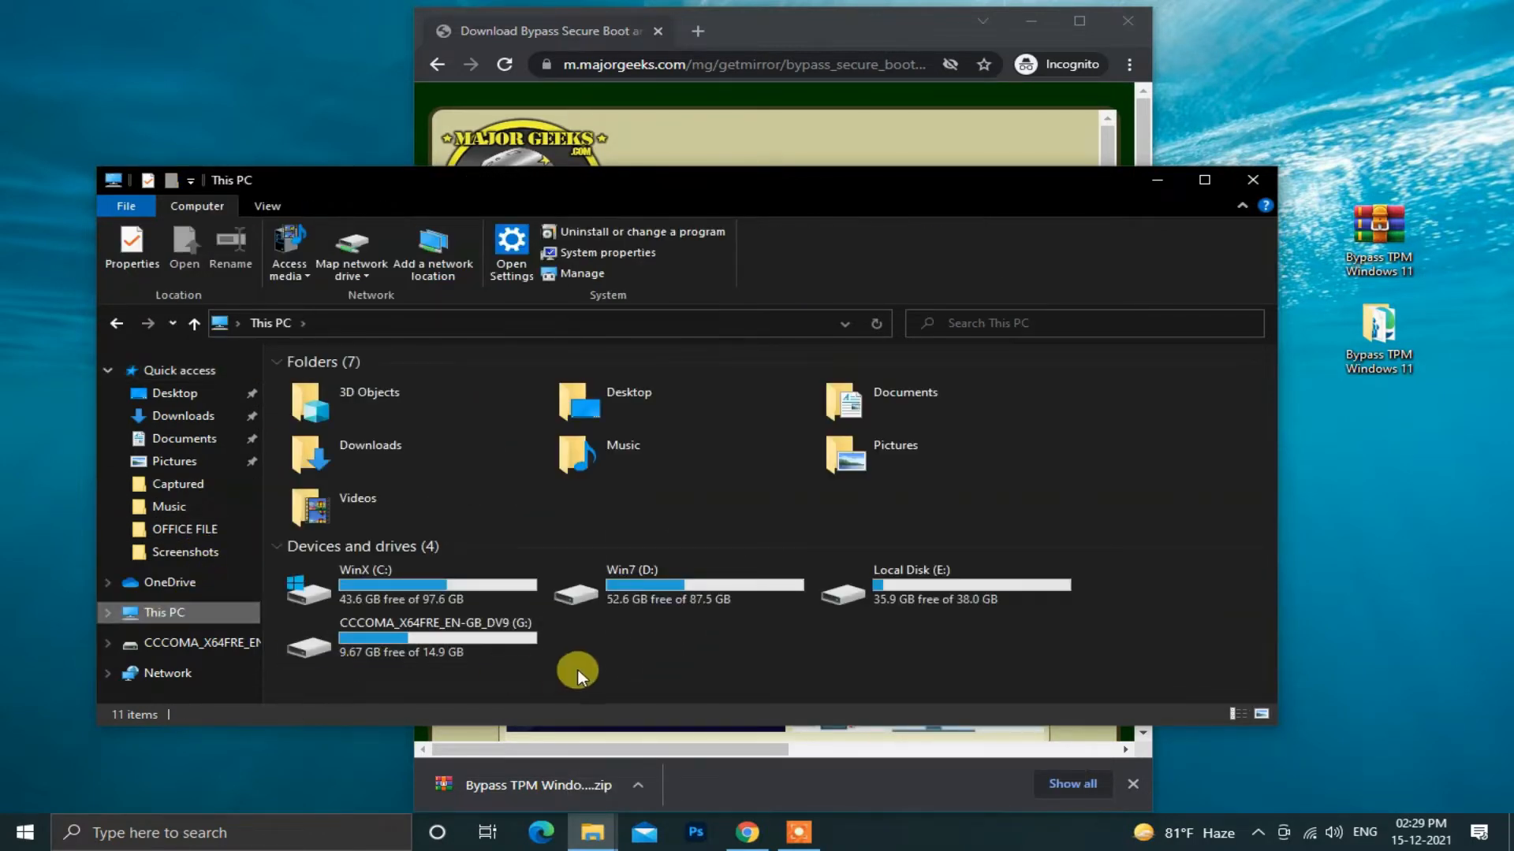
pyautogui.doubleClick(380, 629)
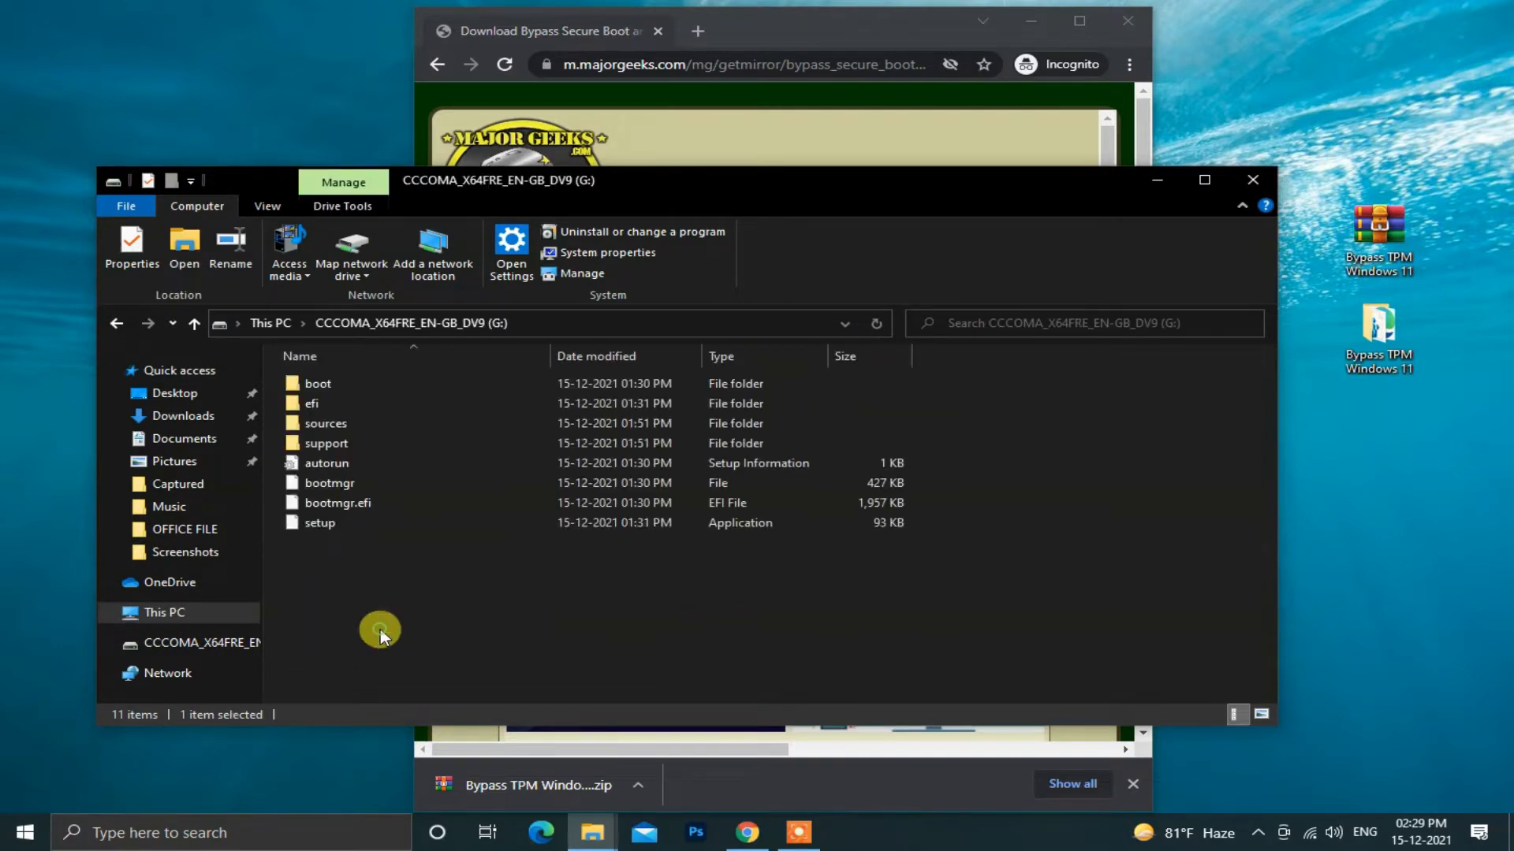
pyautogui.rightClick(428, 578)
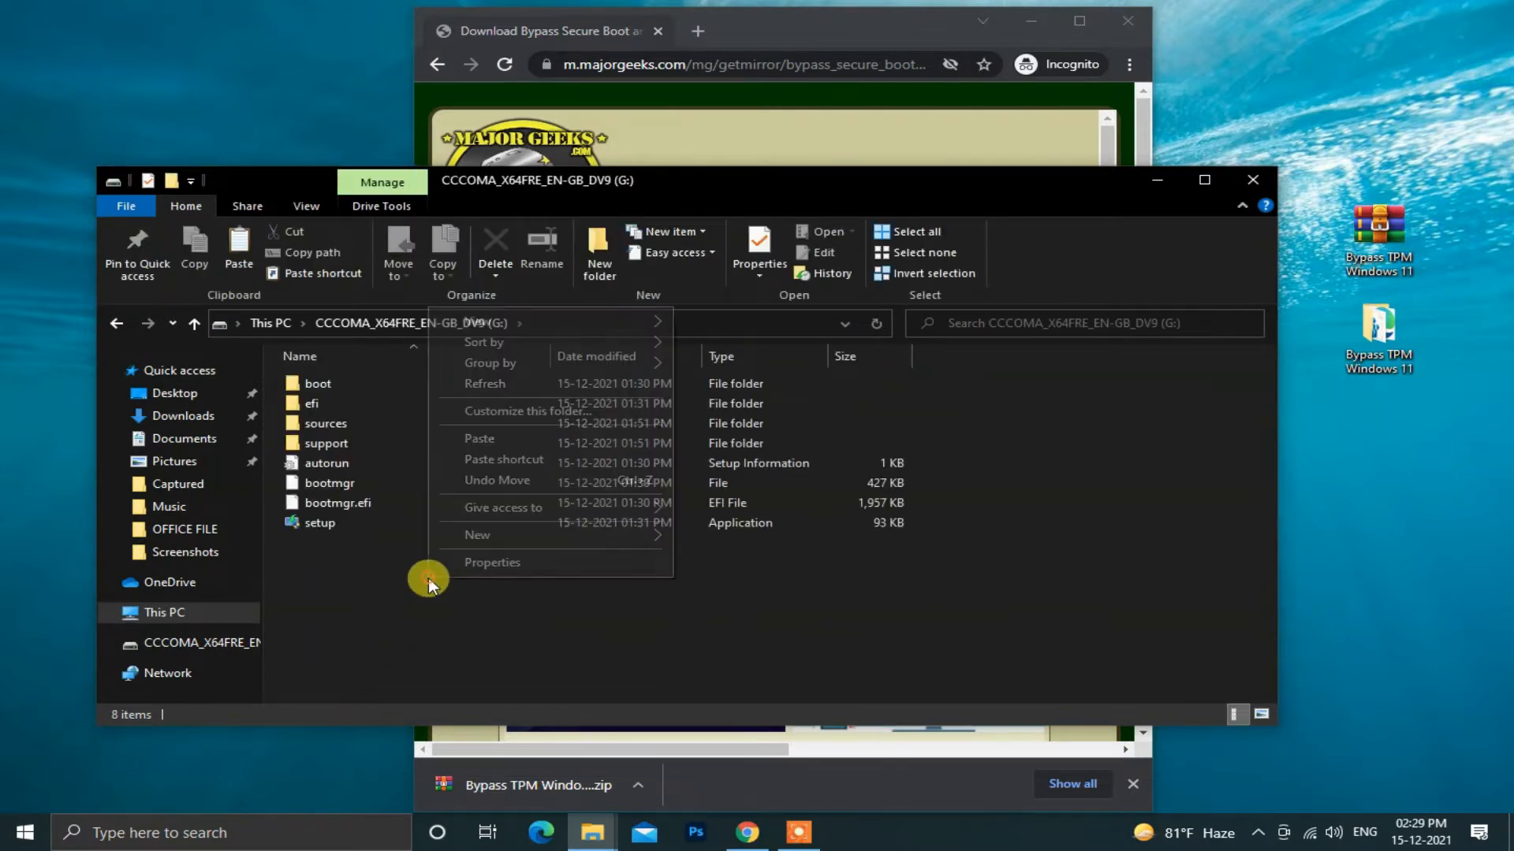
pyautogui.click(516, 442)
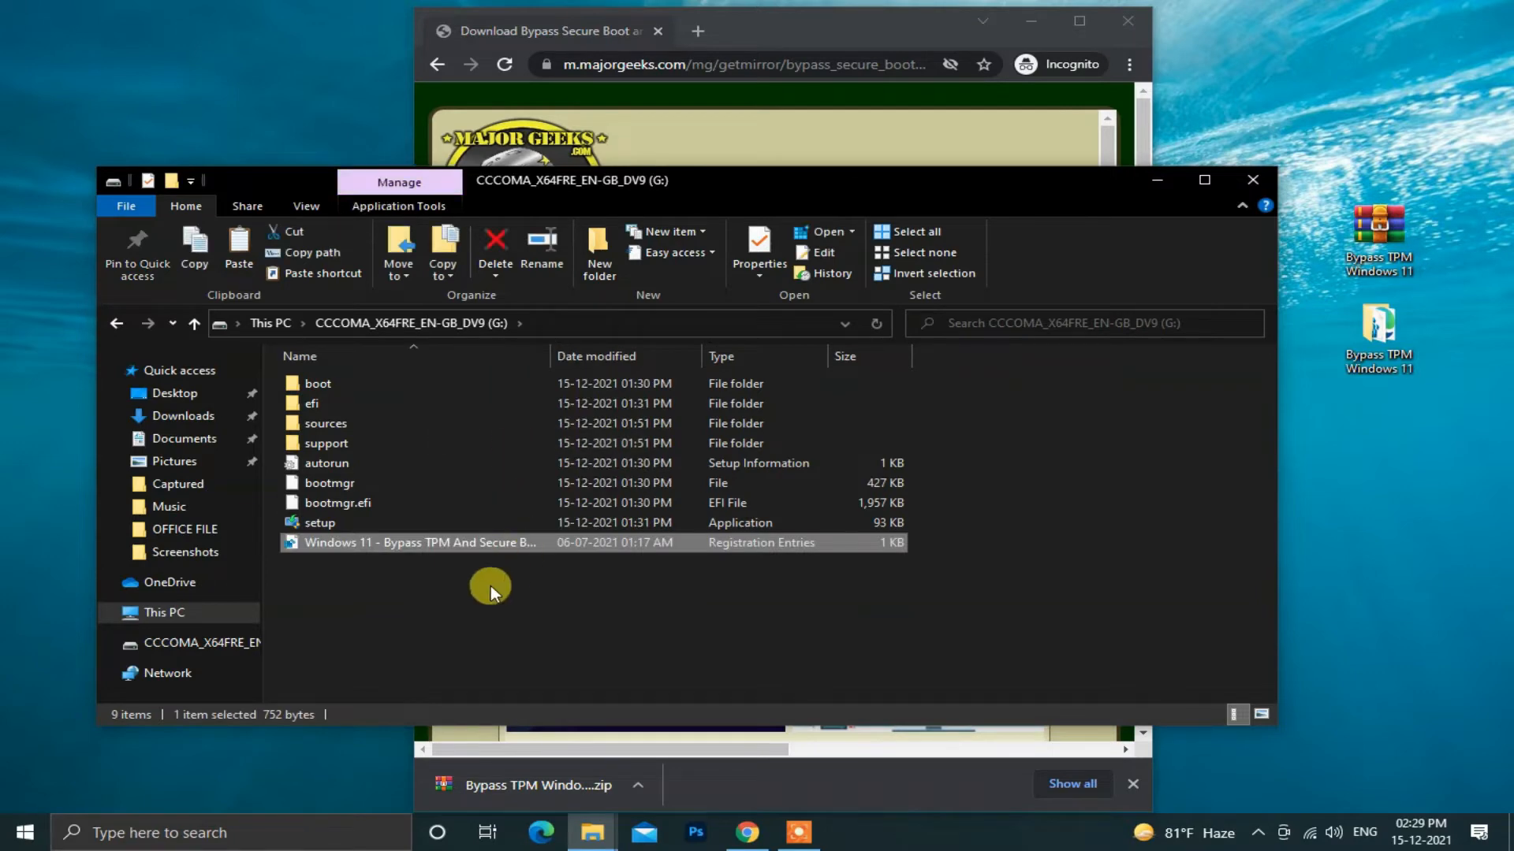
# Step: Close the USB drive, browser and Downloads windows to clear the desktop
pyautogui.click(1246, 181)
pyautogui.click(1127, 22)
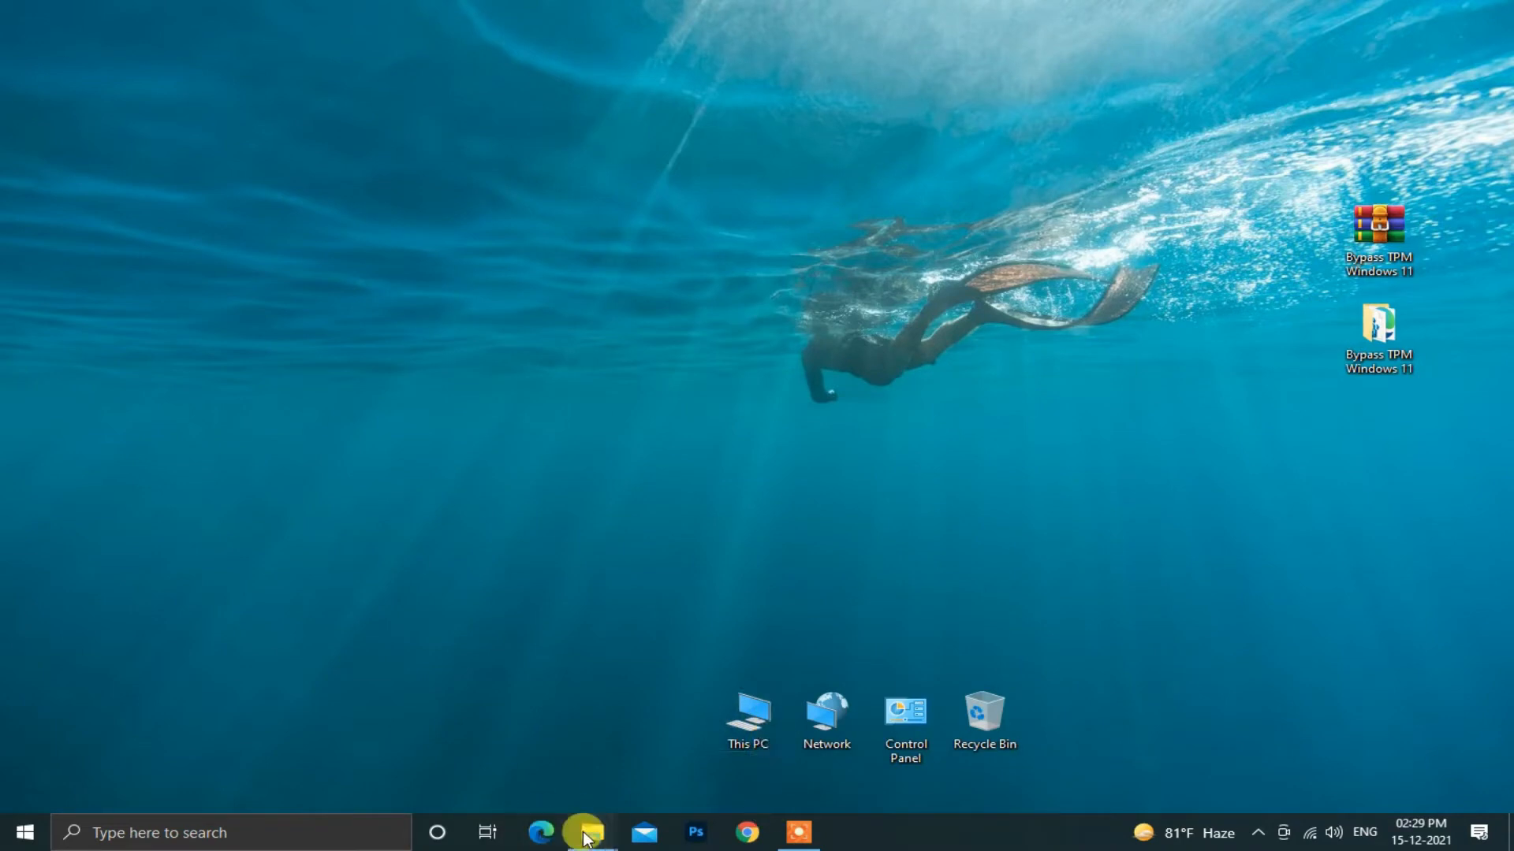
pyautogui.moveTo(592, 832)
pyautogui.click(802, 693)
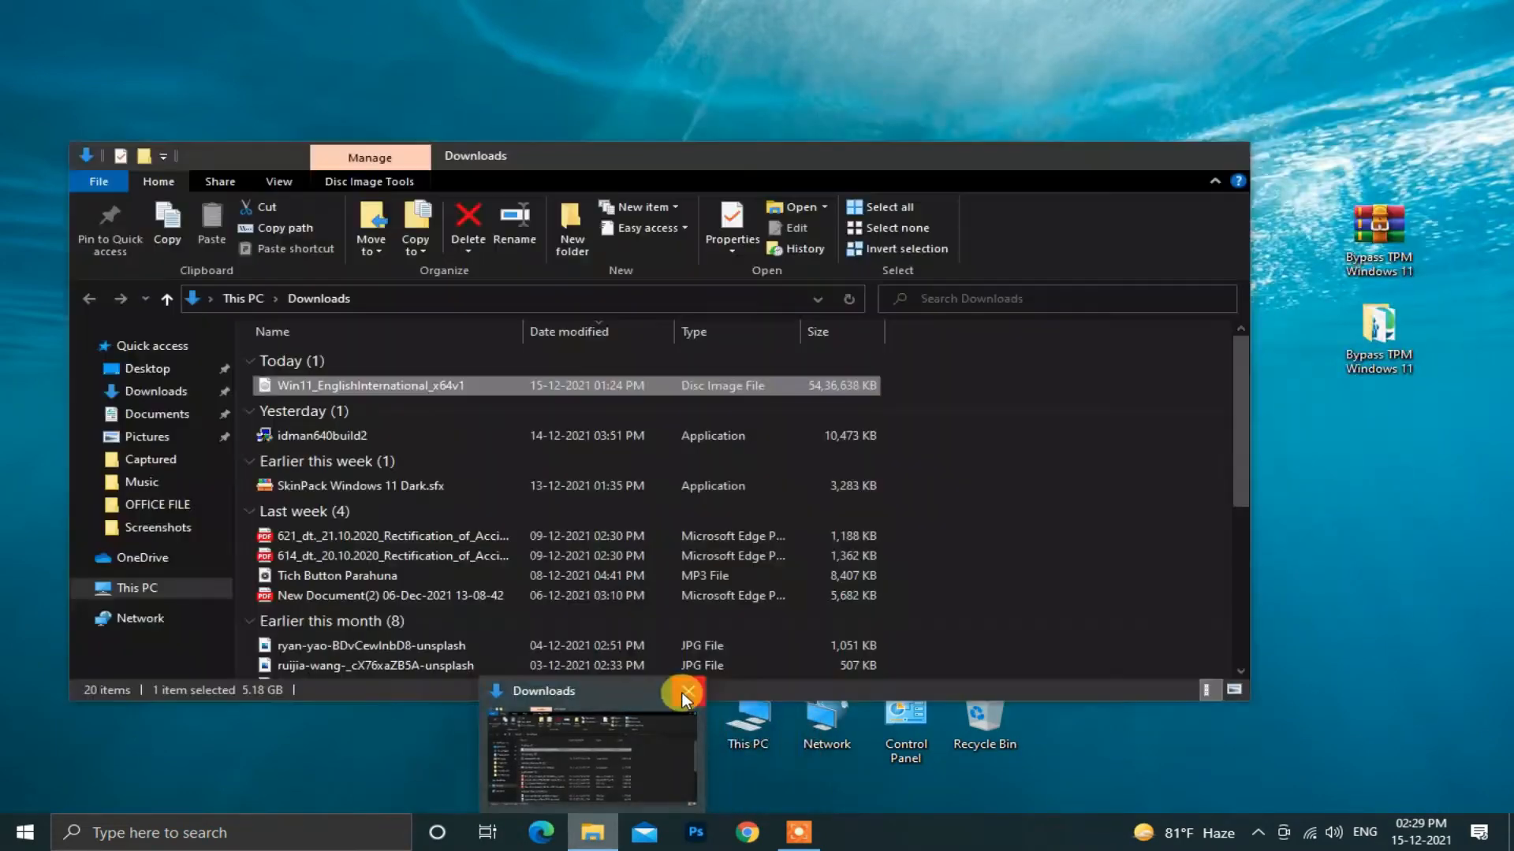
pyautogui.click(675, 698)
pyautogui.click(23, 837)
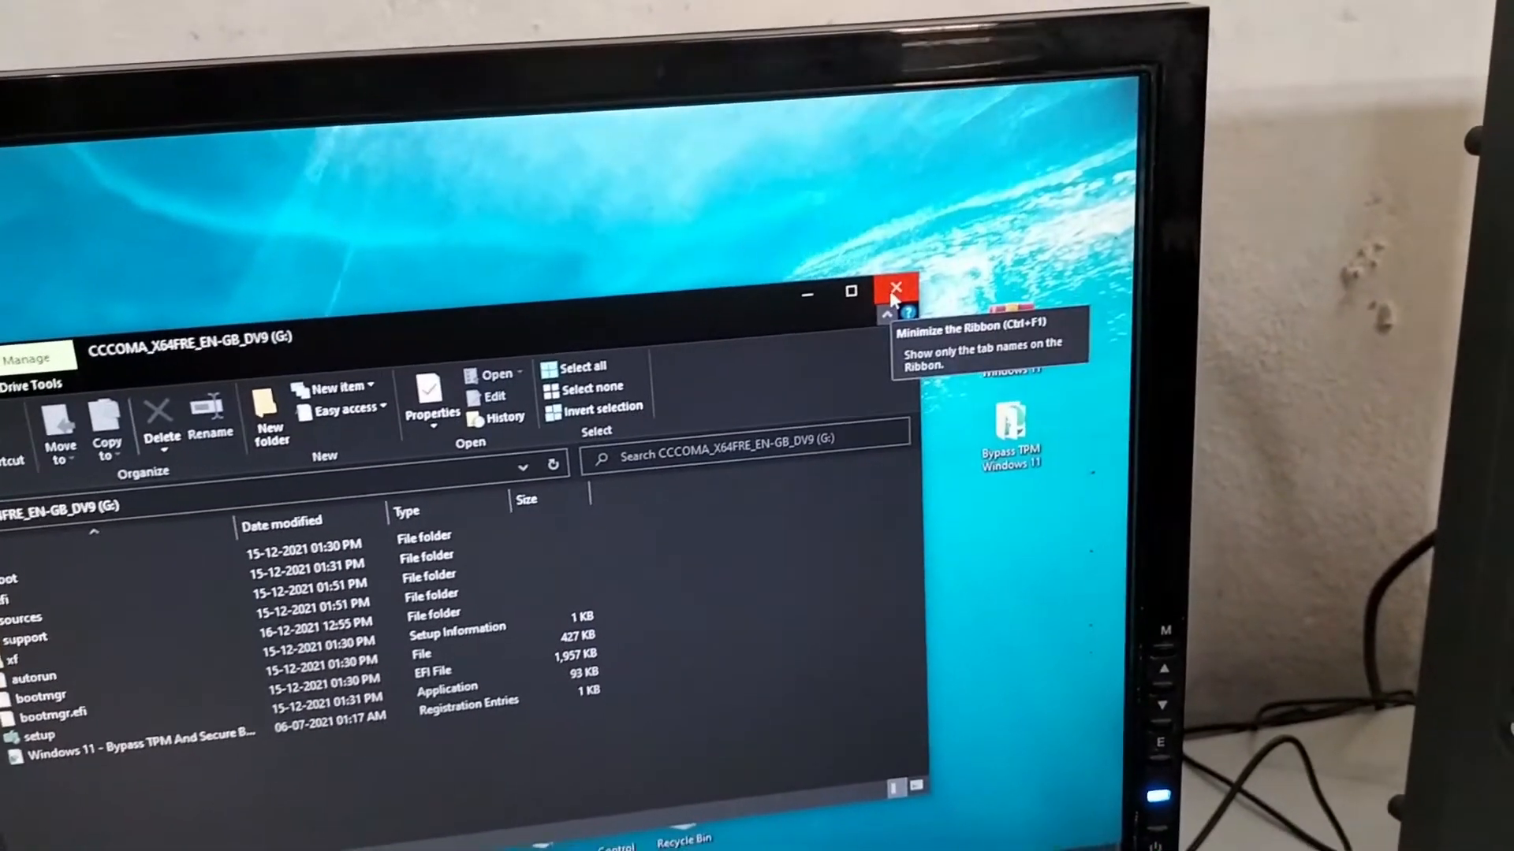
pyautogui.click(898, 300)
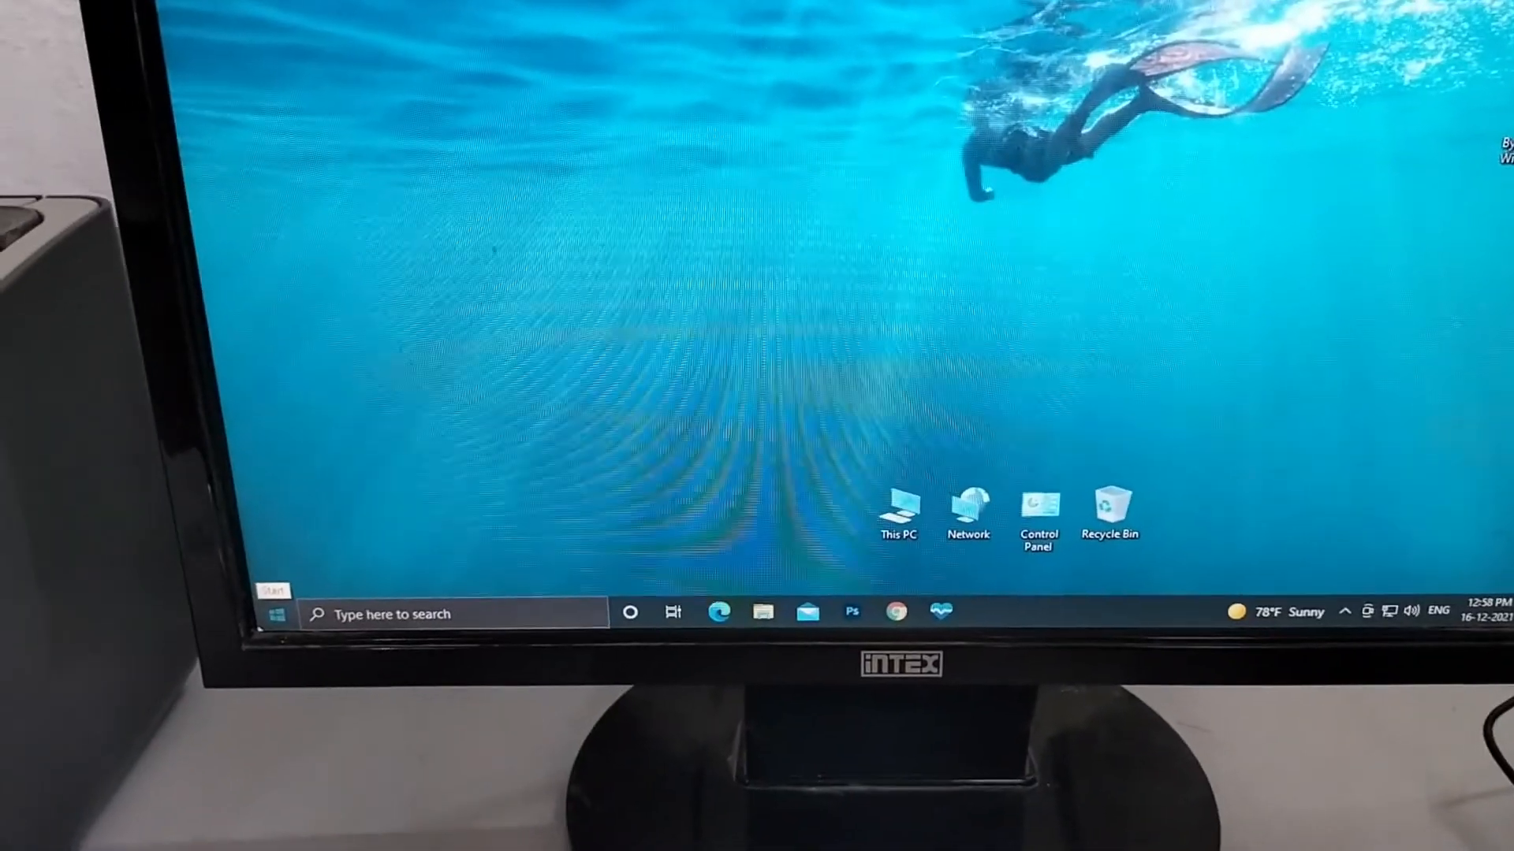
# Step: Restart the computer into the boot device selection and boot from UEFI: SanDisk
pyautogui.click(288, 609)
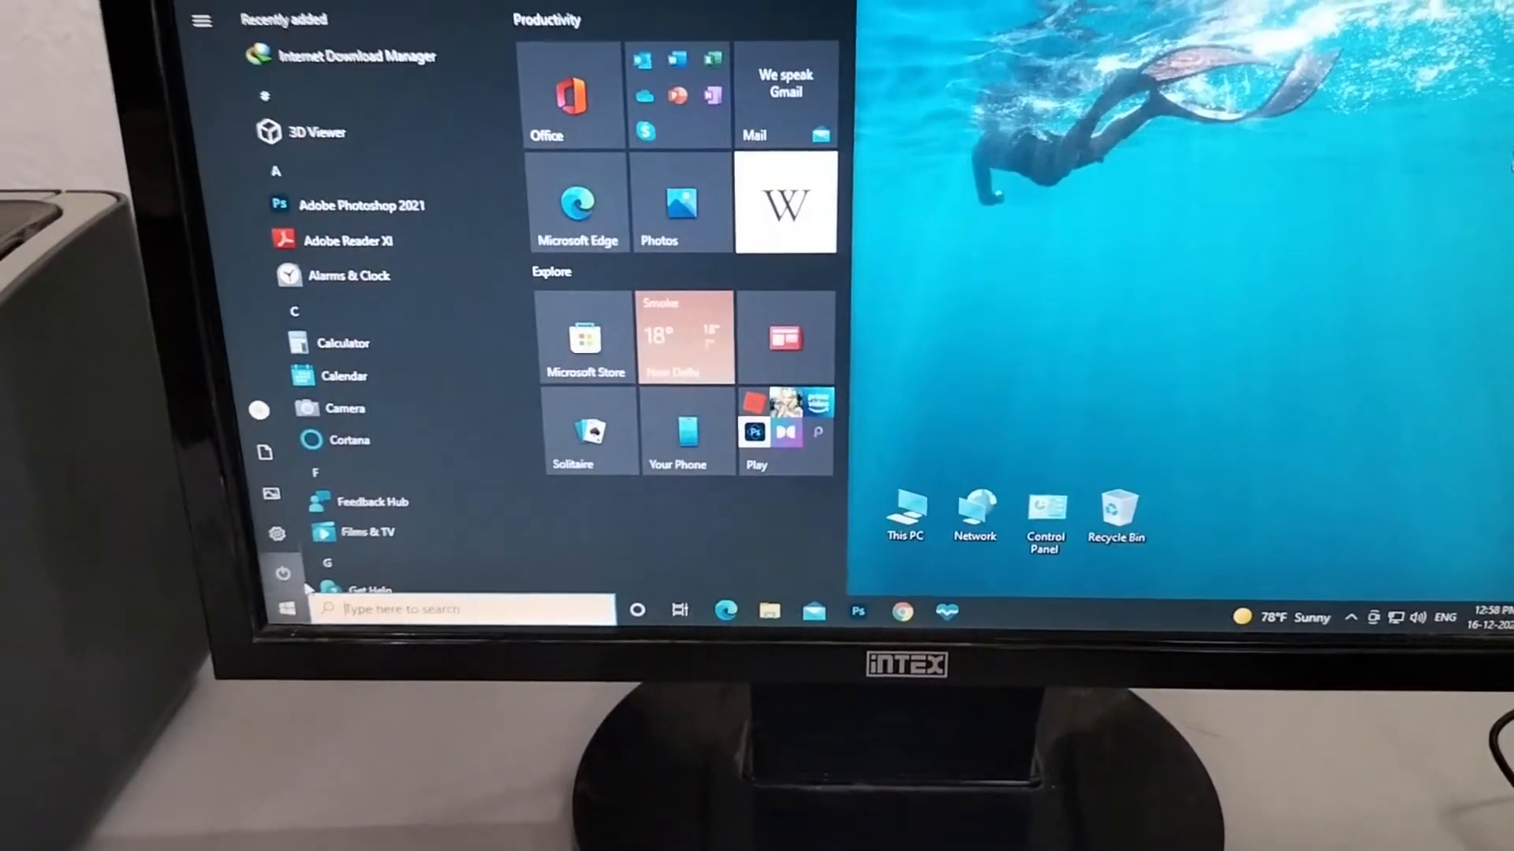
pyautogui.click(309, 567)
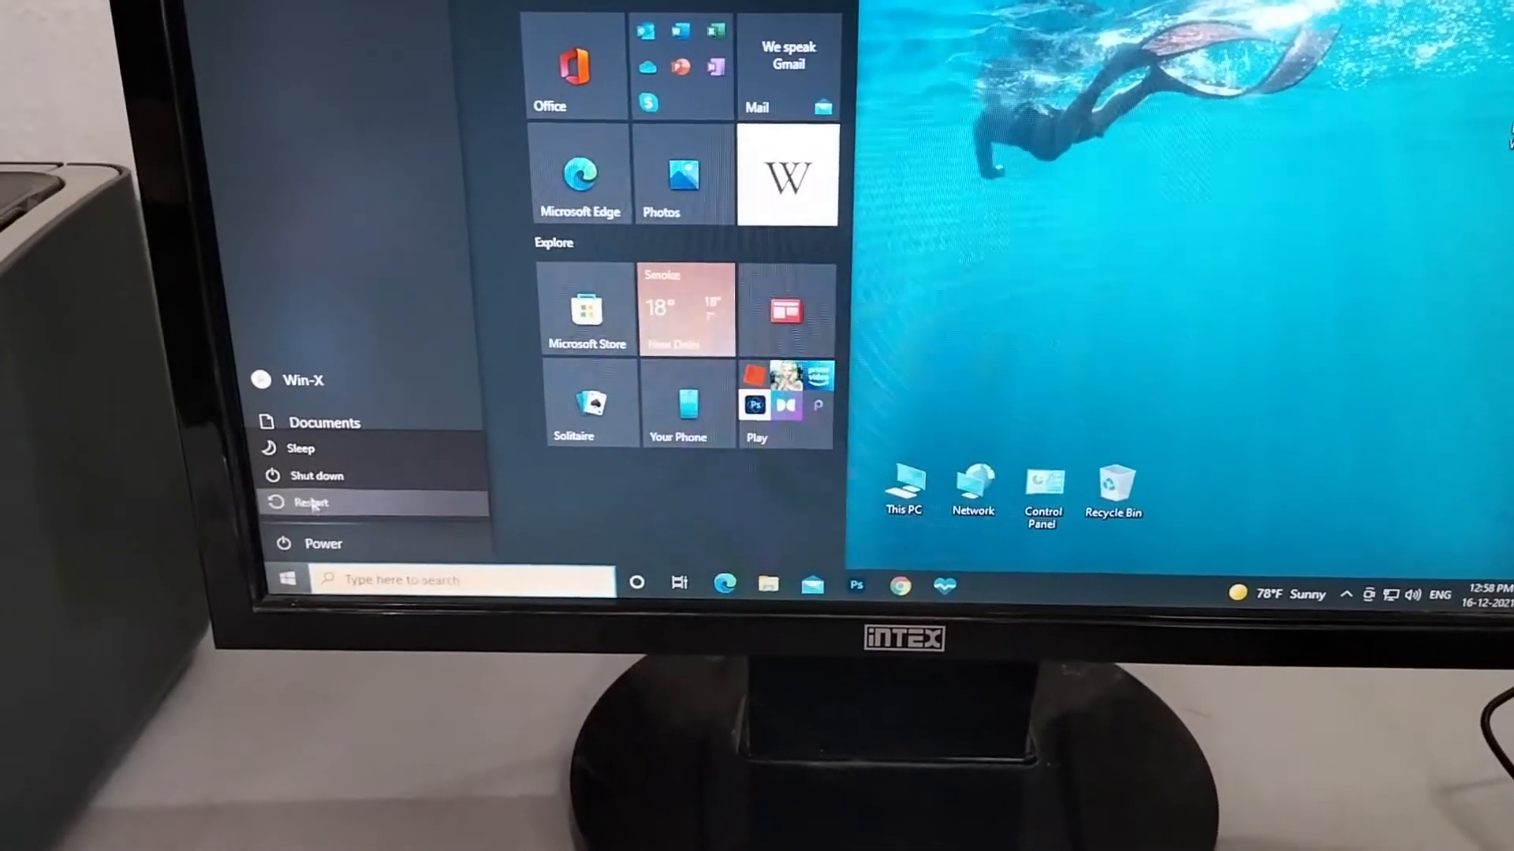
pyautogui.click(308, 507)
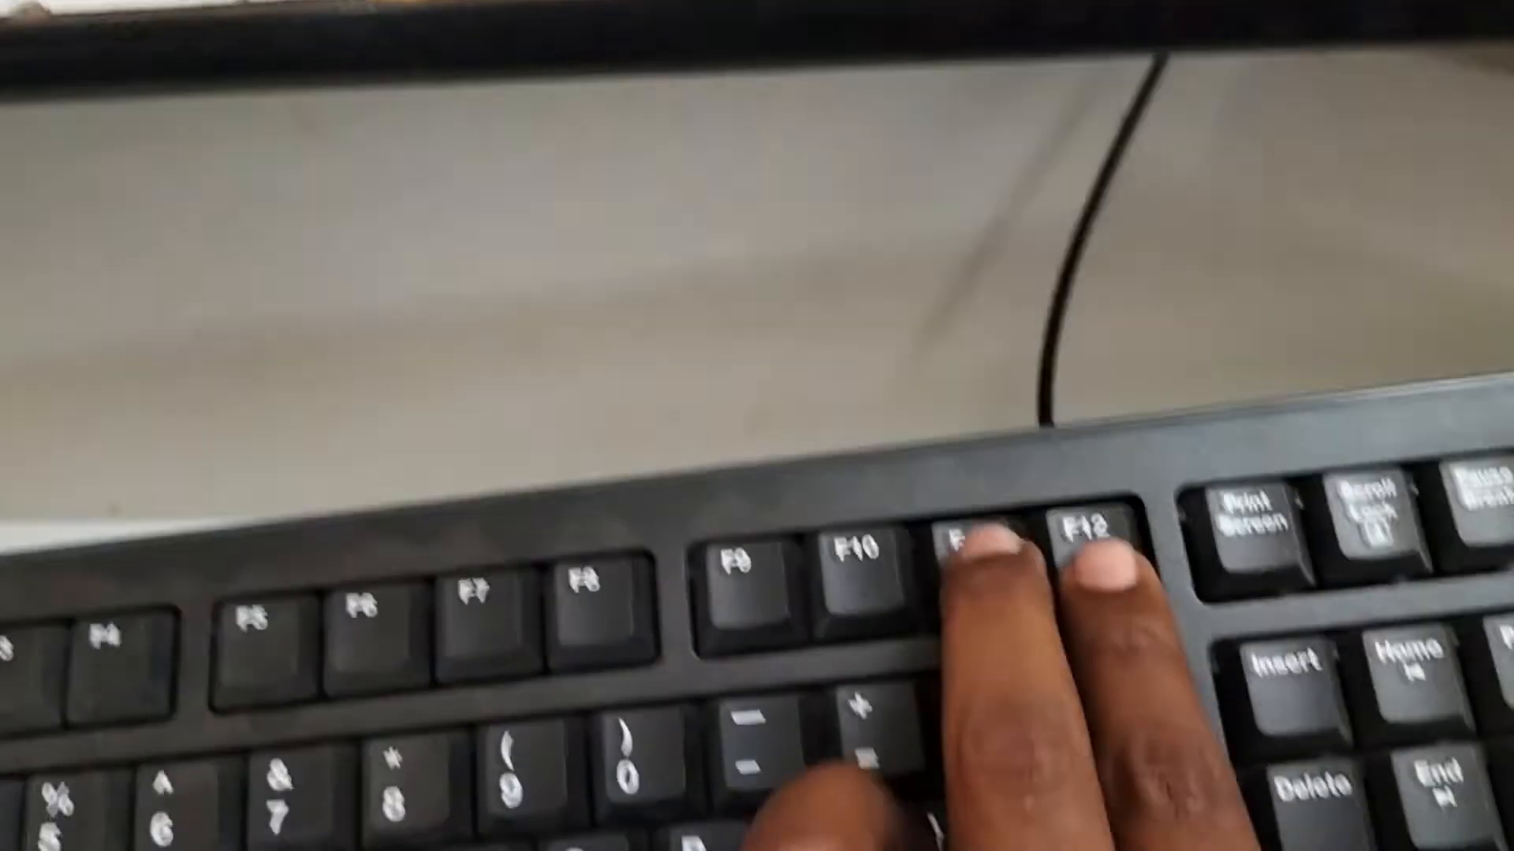
pyautogui.press('F11')
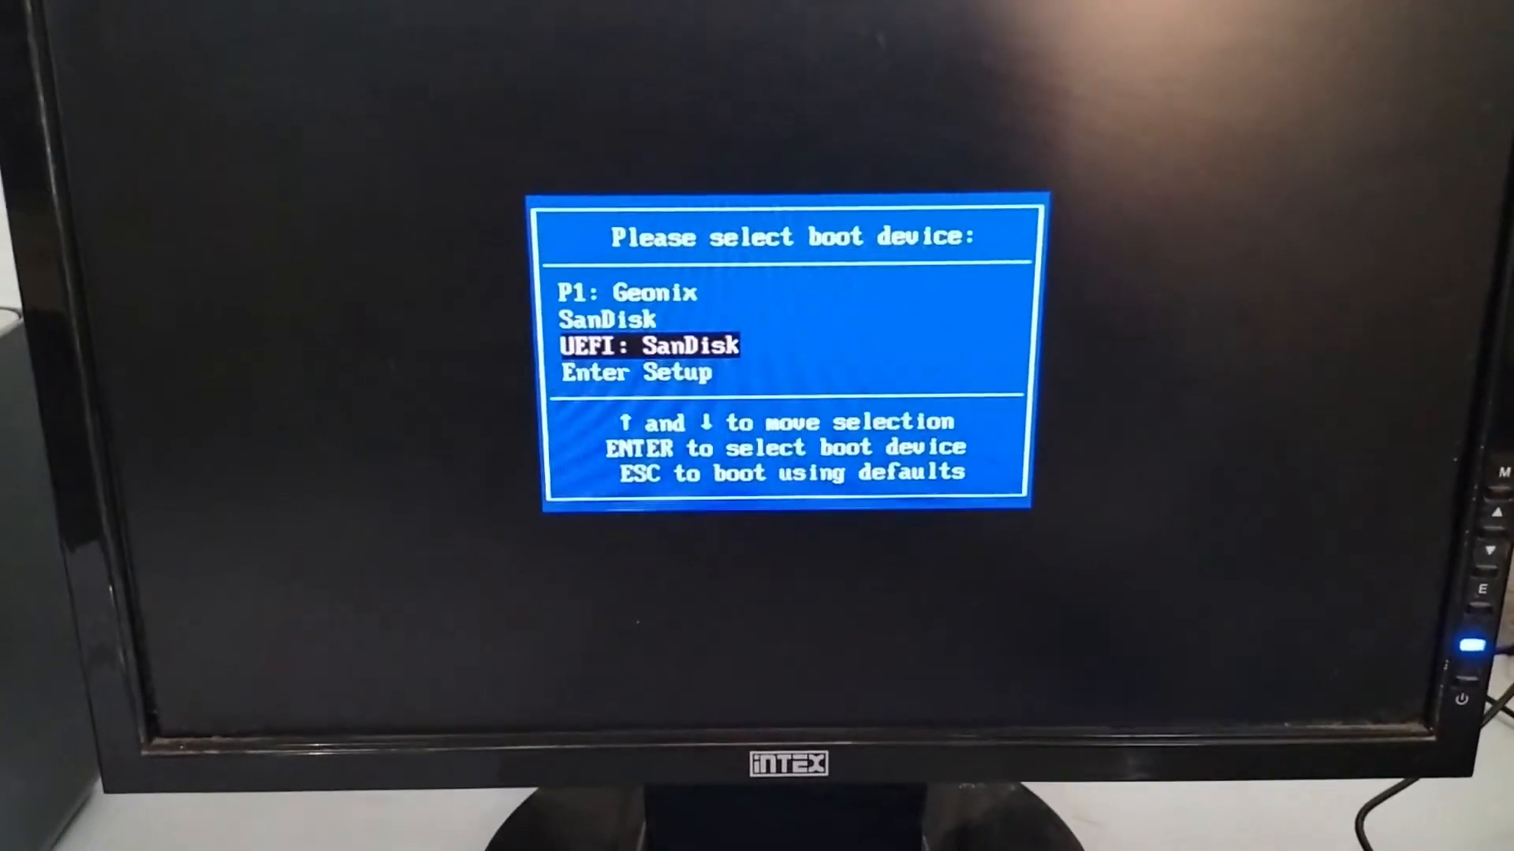
pyautogui.press('Return')
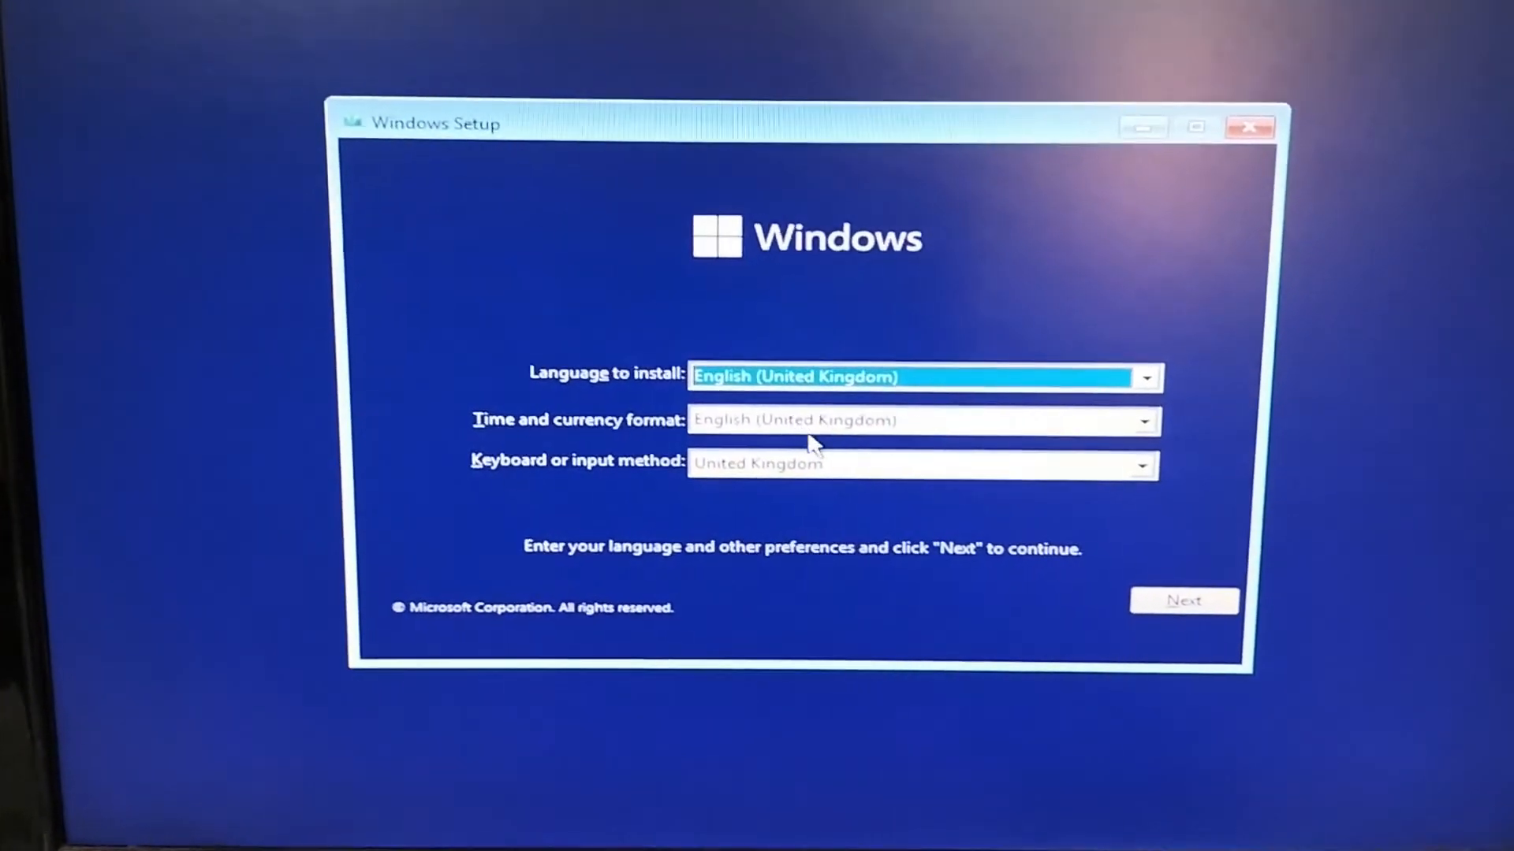
# Step: Set the time and currency format to English (United States) in Windows Setup and start the installation
pyautogui.click(816, 433)
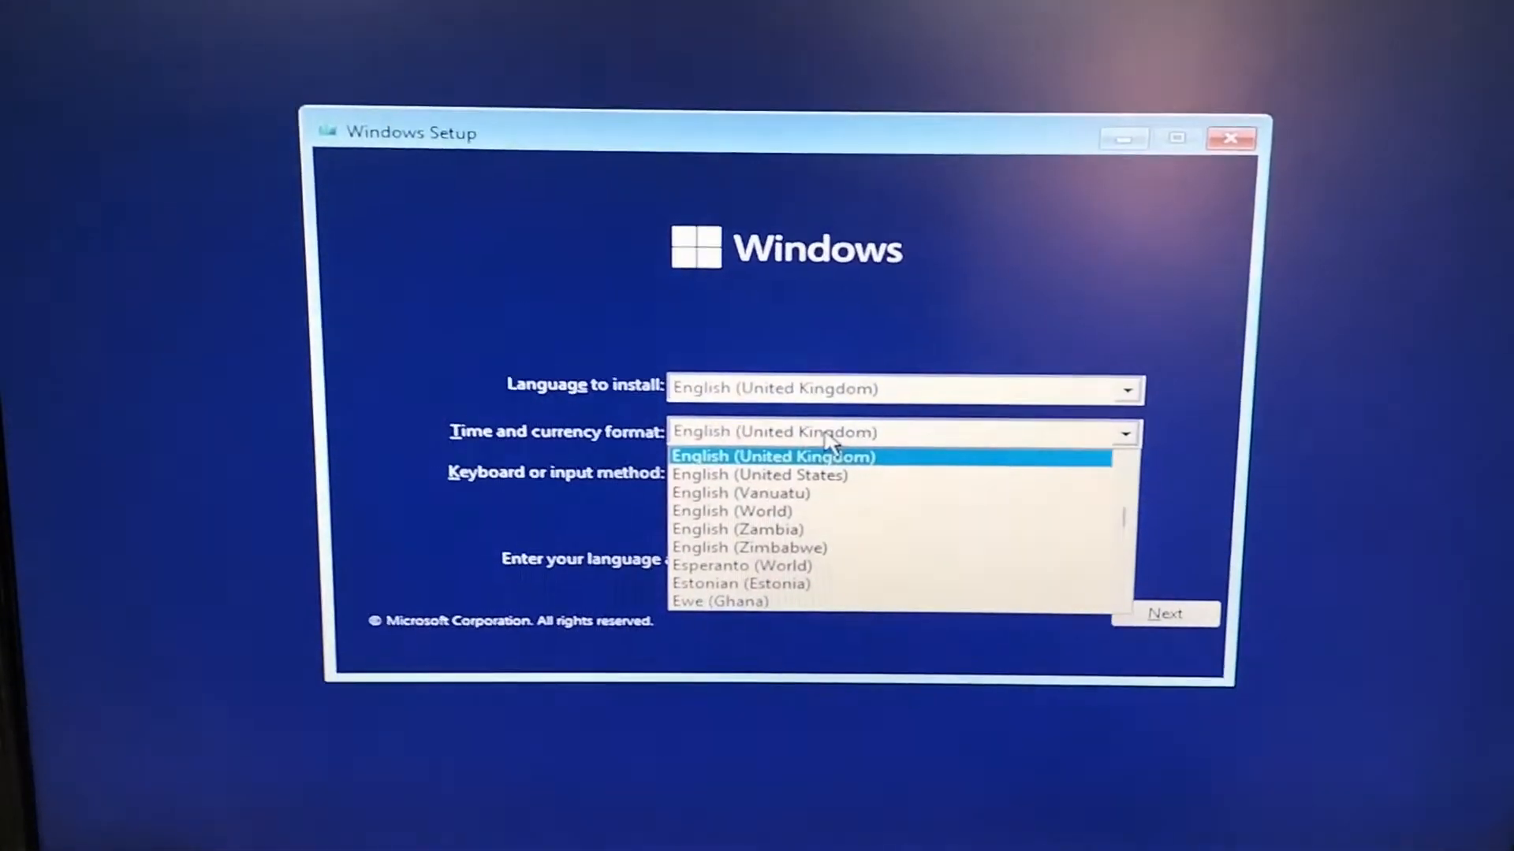
pyautogui.click(820, 475)
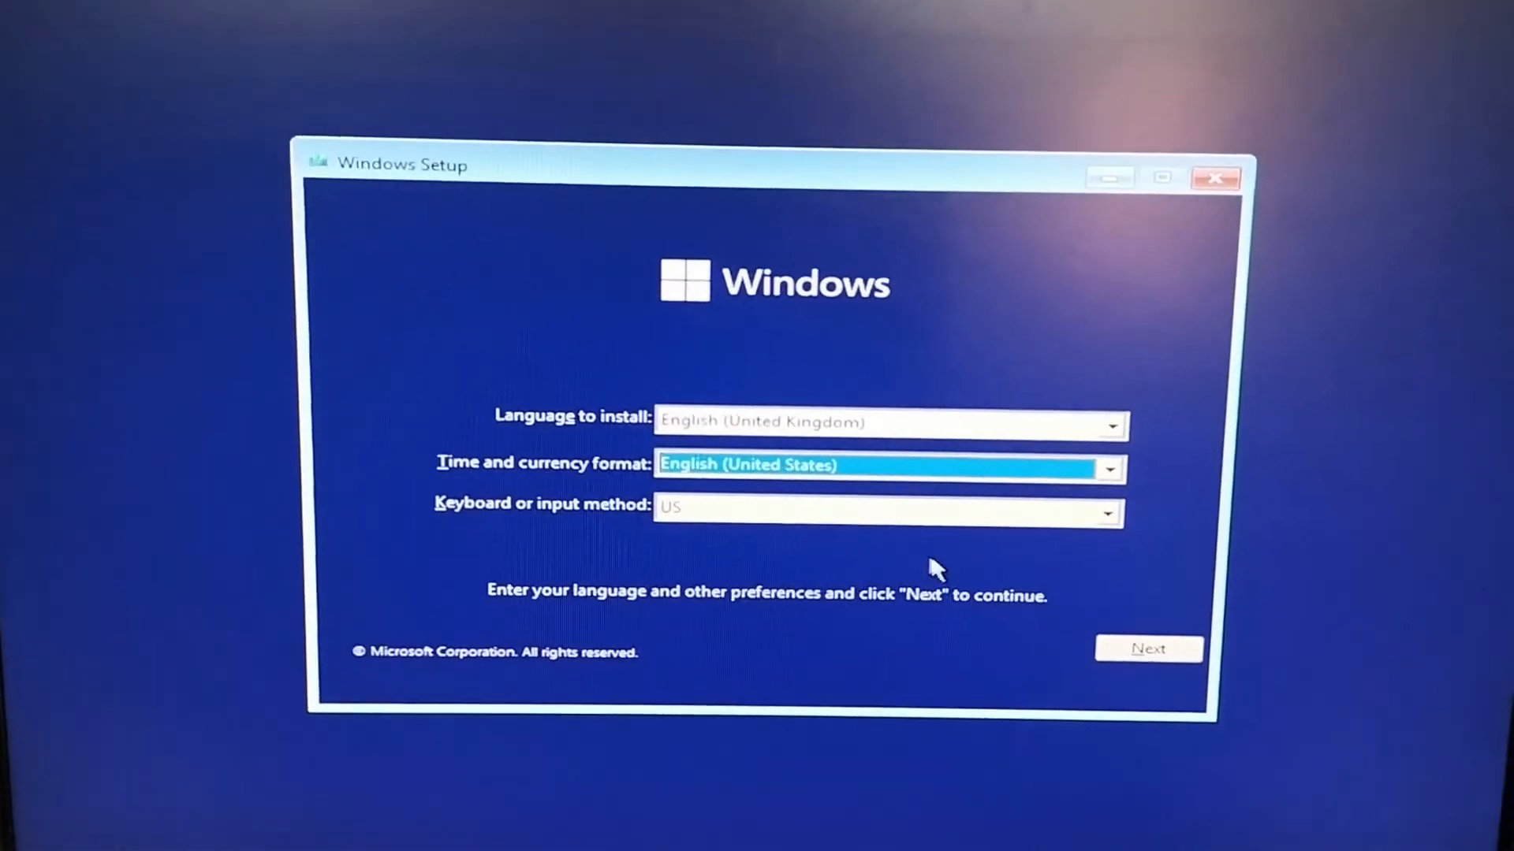
pyautogui.click(1148, 649)
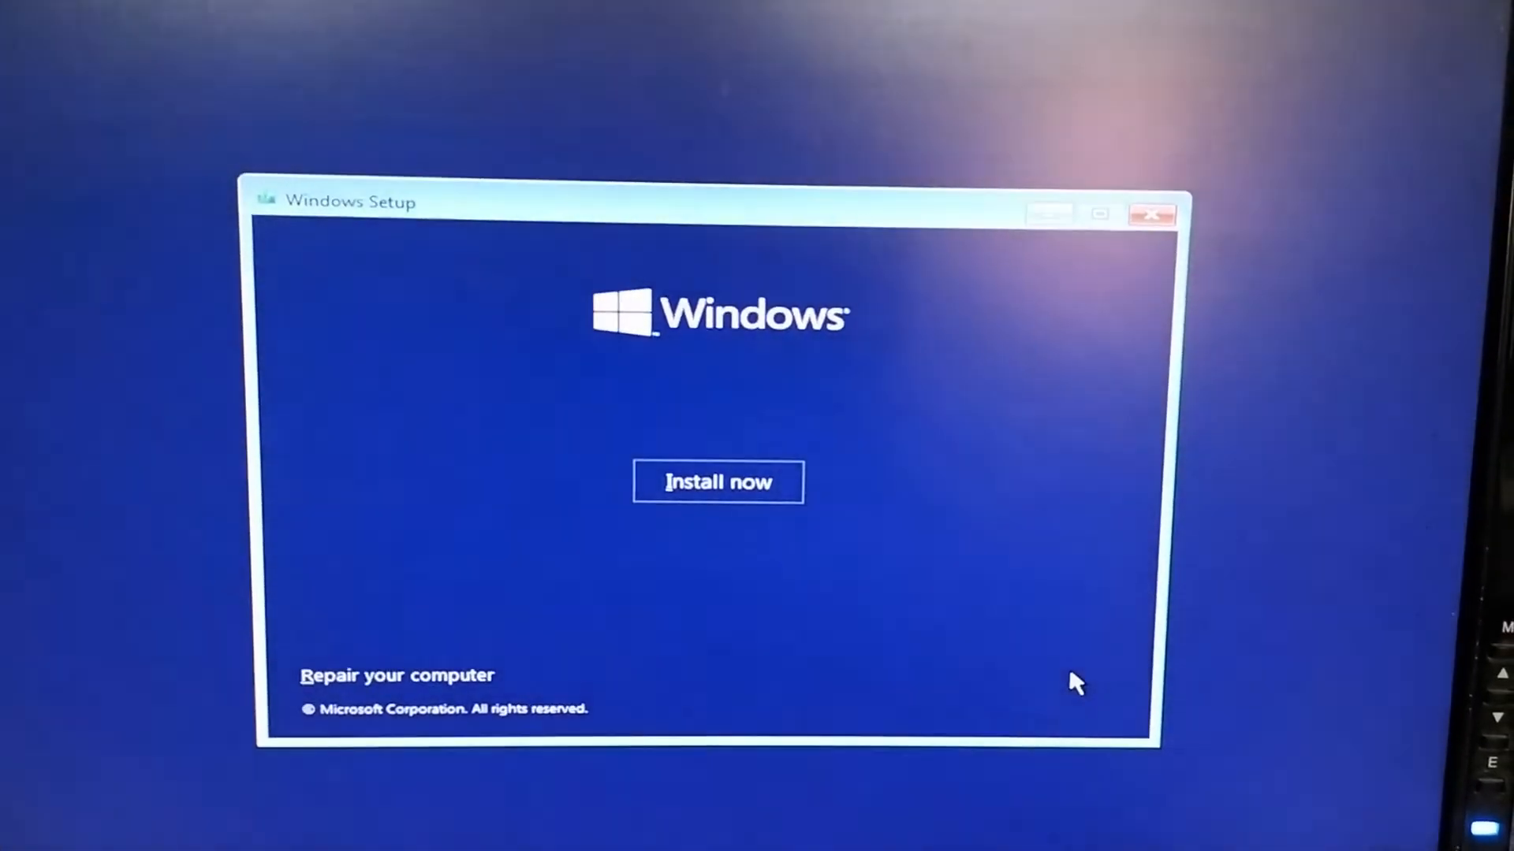
pyautogui.click(768, 483)
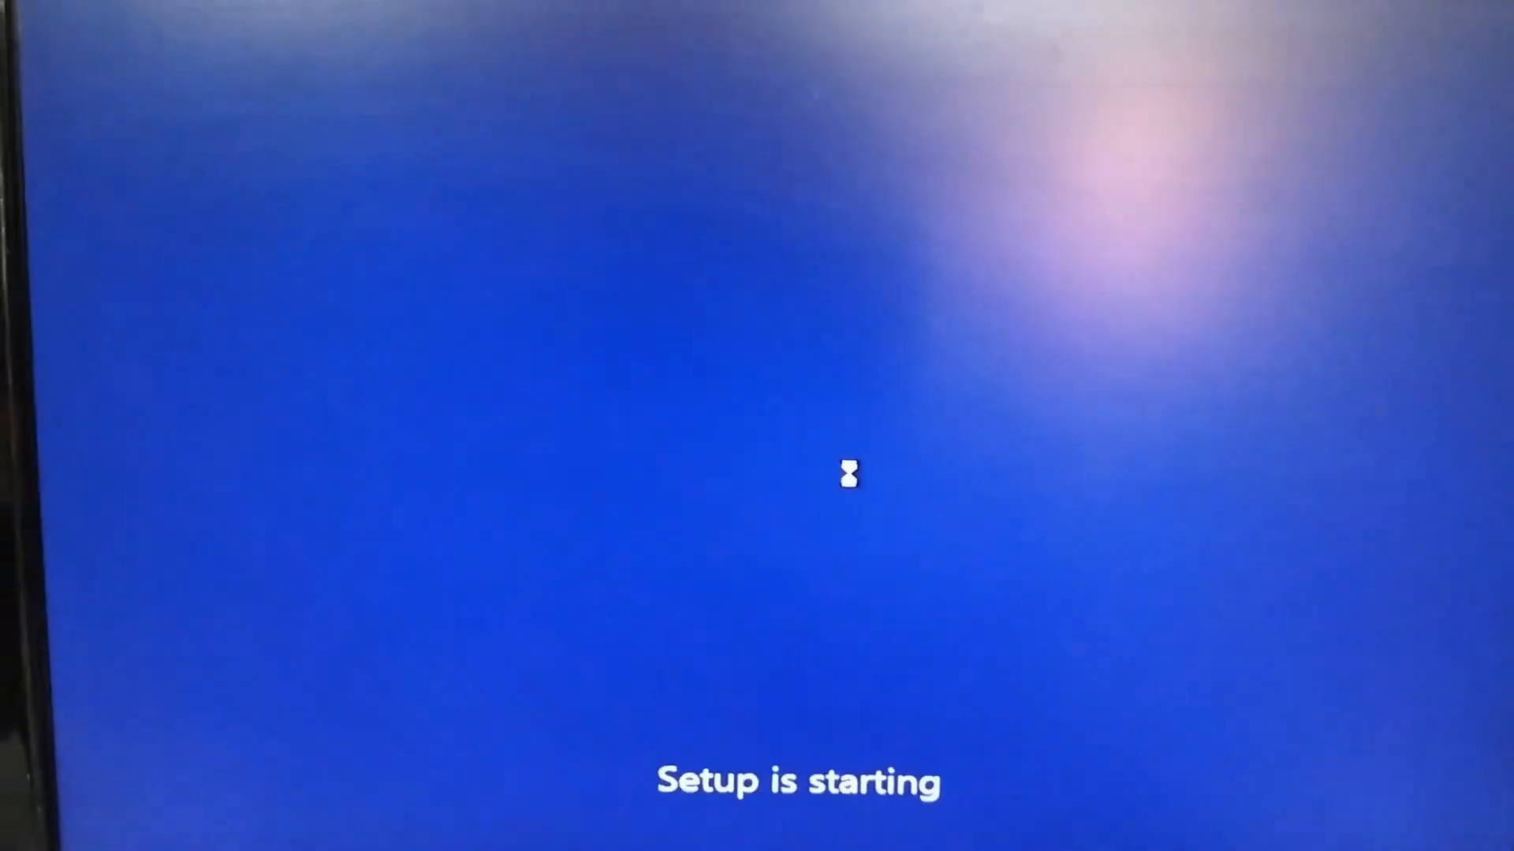